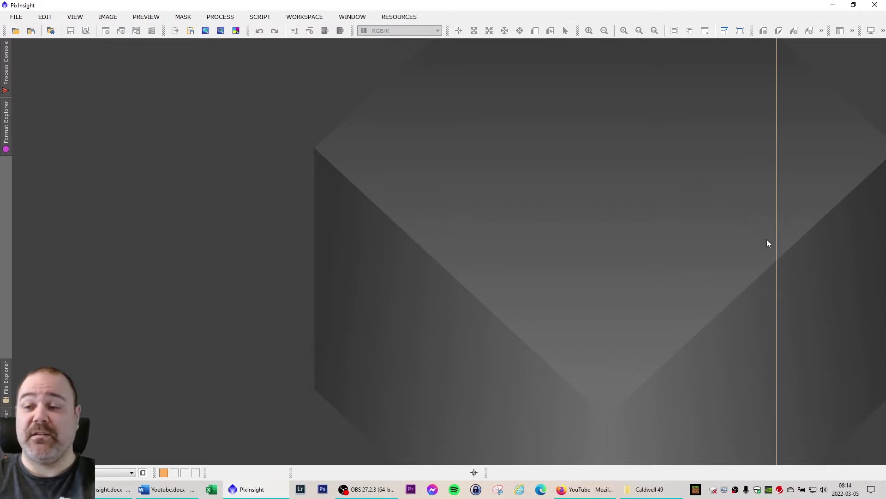
Step: Load the saved process icon set from ProcessIconsMono.xpsm into the workspace
right_click(813, 187)
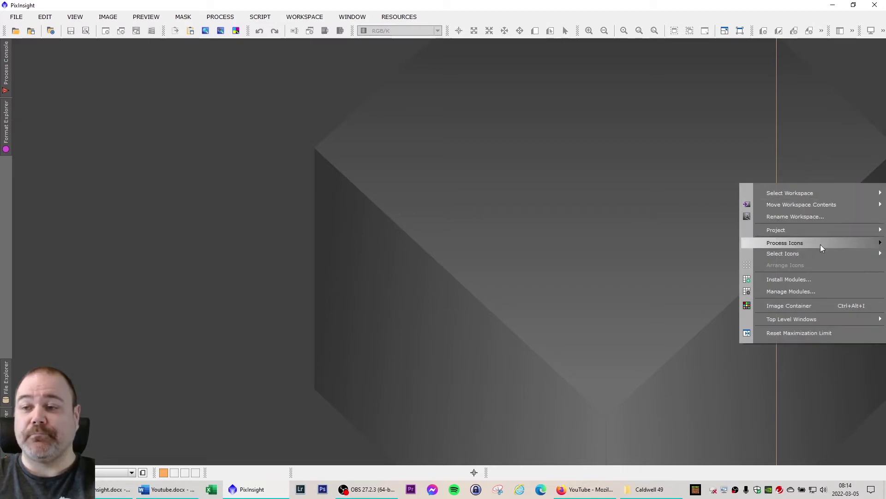
mouse_move(821, 245)
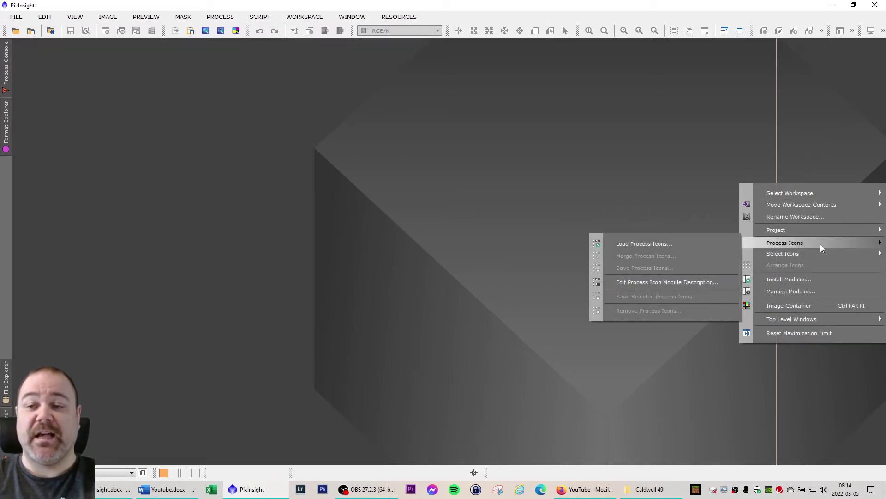
left_click(655, 244)
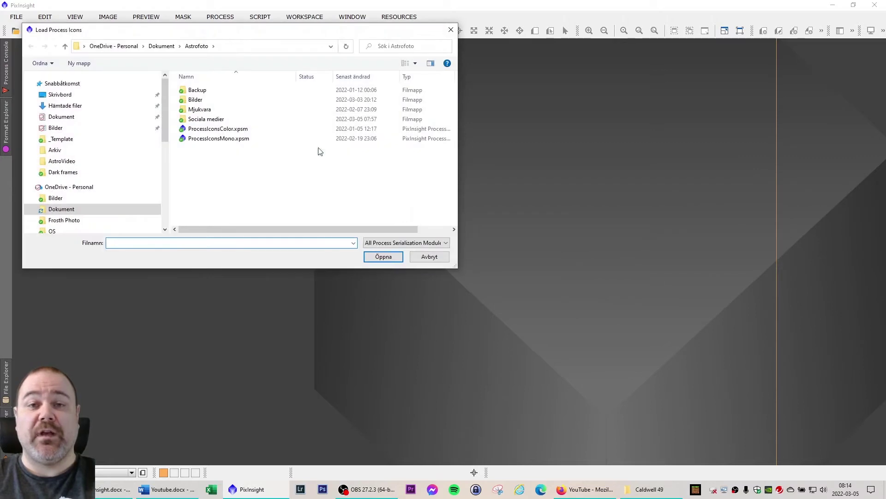
left_click_drag(251, 31, 279, 44)
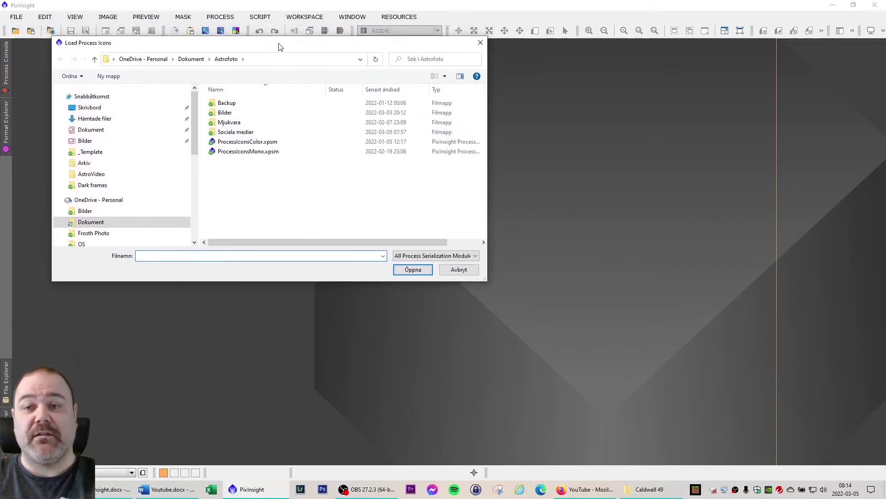
double_click(233, 153)
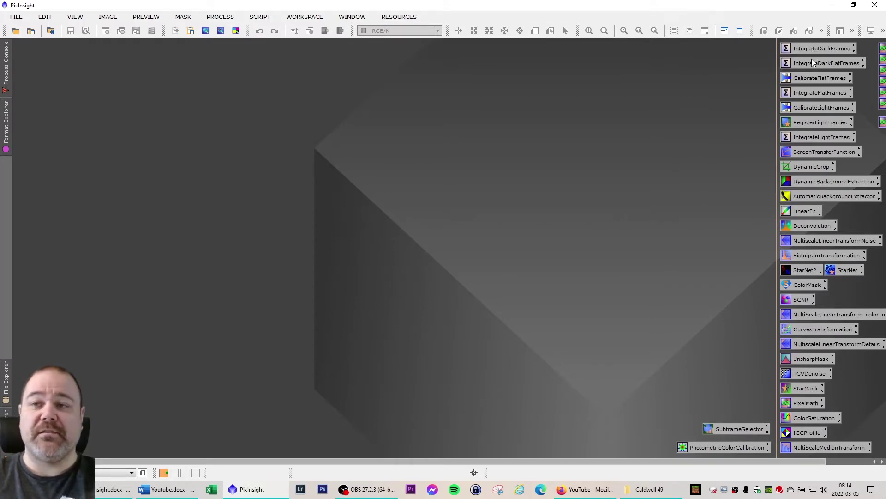
Step: Open the ImageCalibration process, disable Enable CFA, and place the instance on the workspace as a process icon
left_click(220, 17)
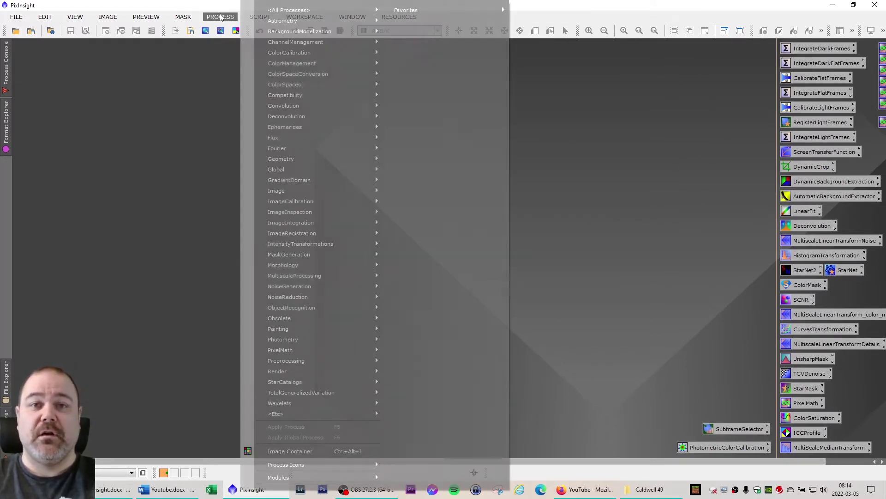
mouse_move(296, 12)
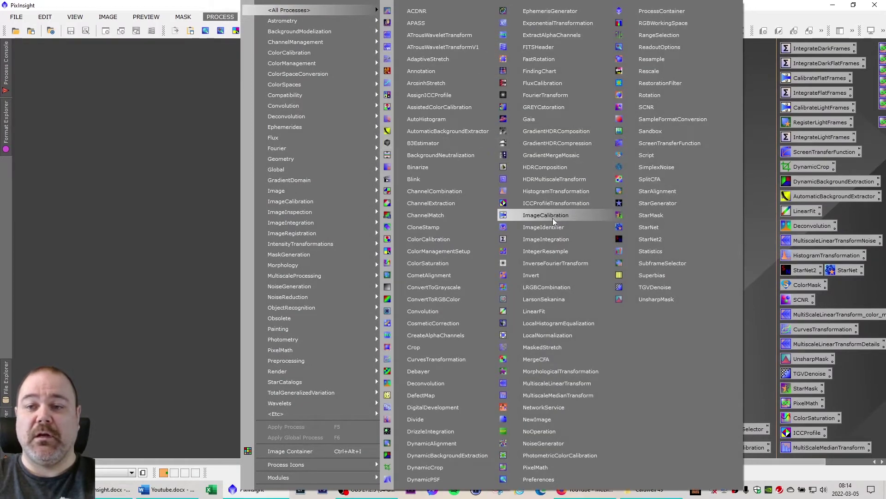
left_click(546, 239)
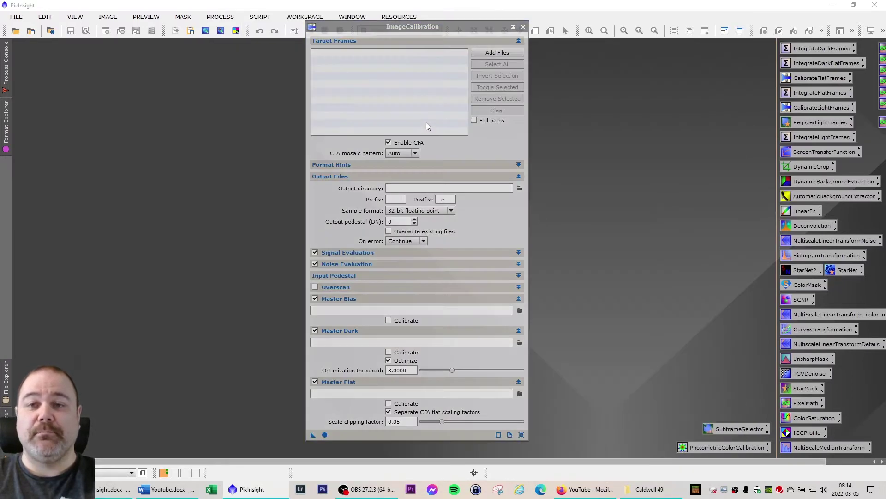
left_click_drag(404, 23, 284, 31)
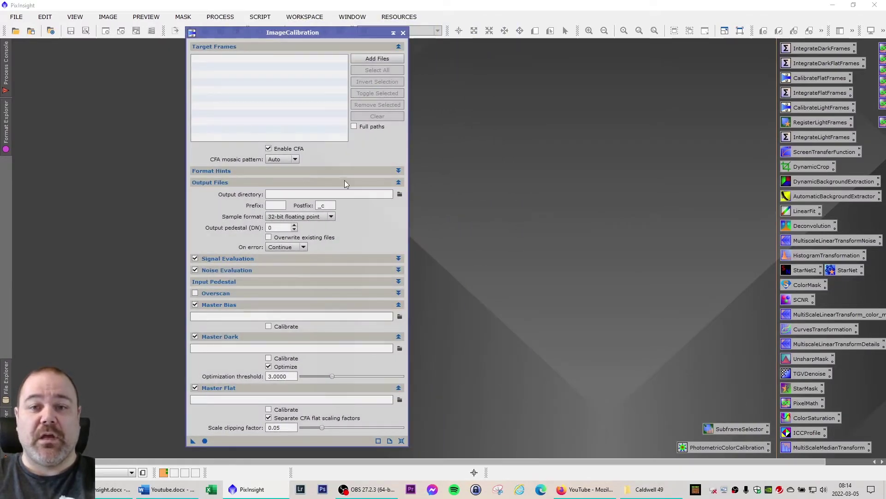
left_click(269, 149)
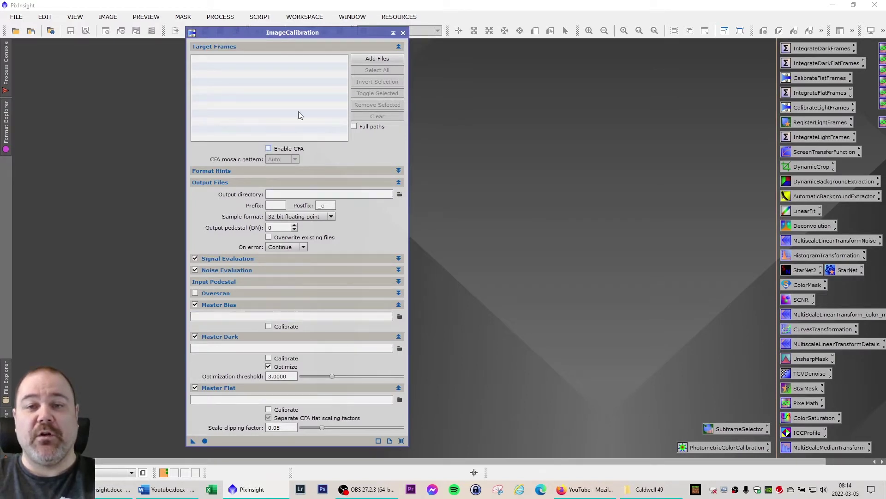
left_click_drag(308, 36, 341, 21)
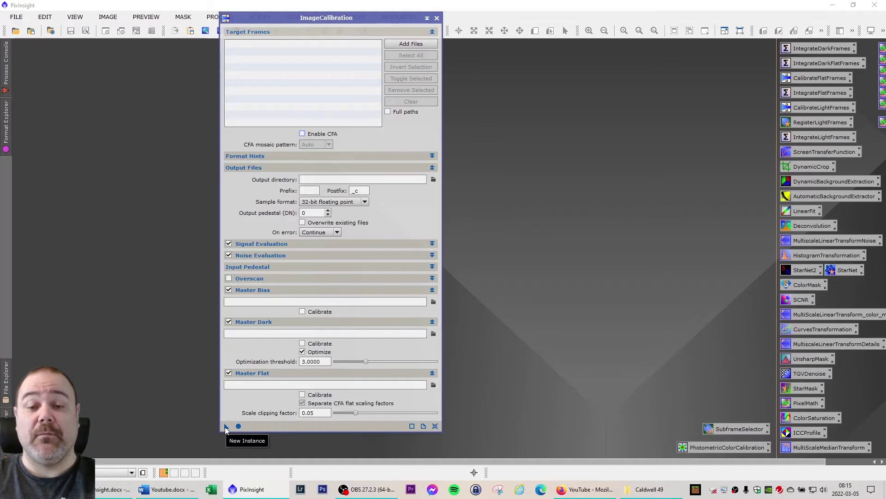
left_click_drag(226, 429, 545, 163)
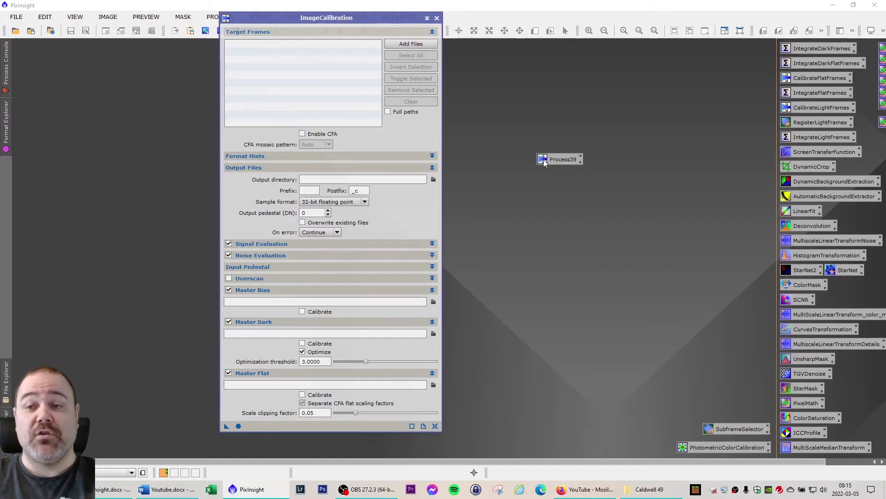
left_click(437, 18)
Step: Try to set the new ImageCalibration icon's identifier to "Calibrate my frames"
right_click(559, 160)
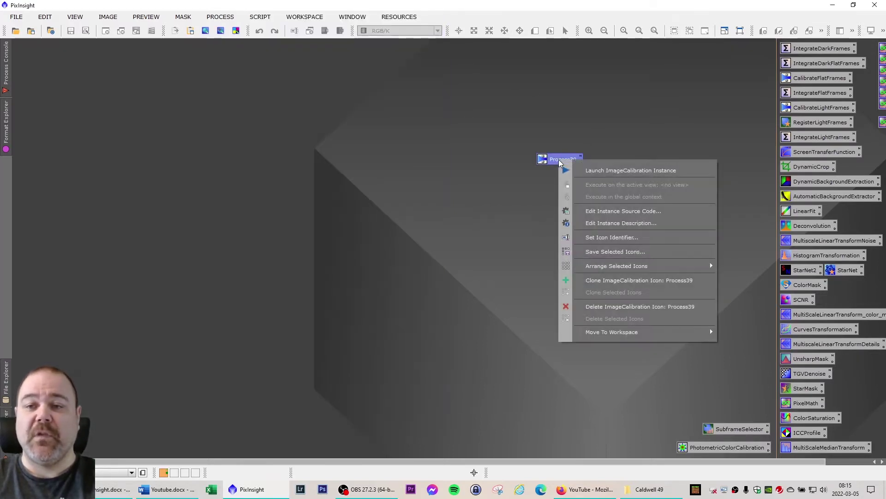
left_click(598, 238)
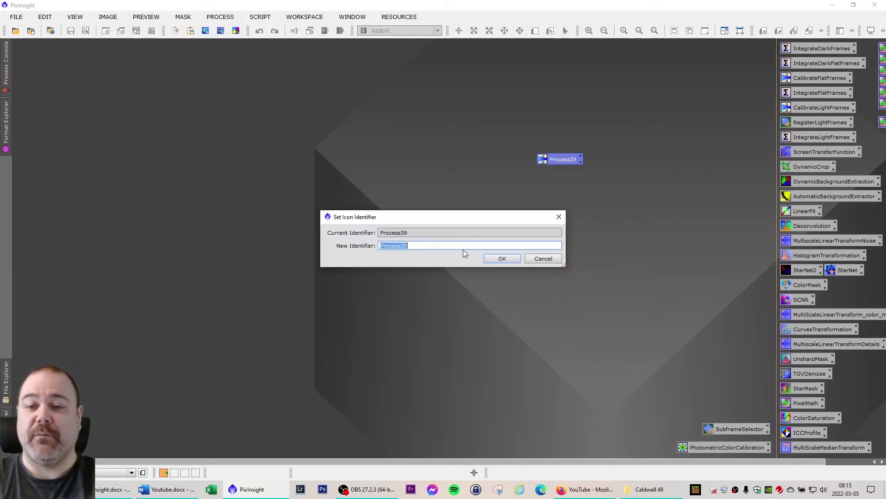
type("Ca")
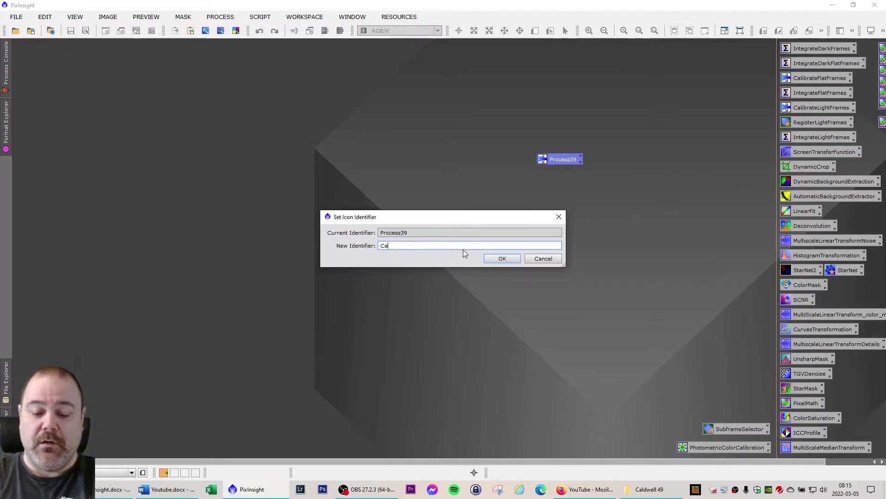
type("librate my frames")
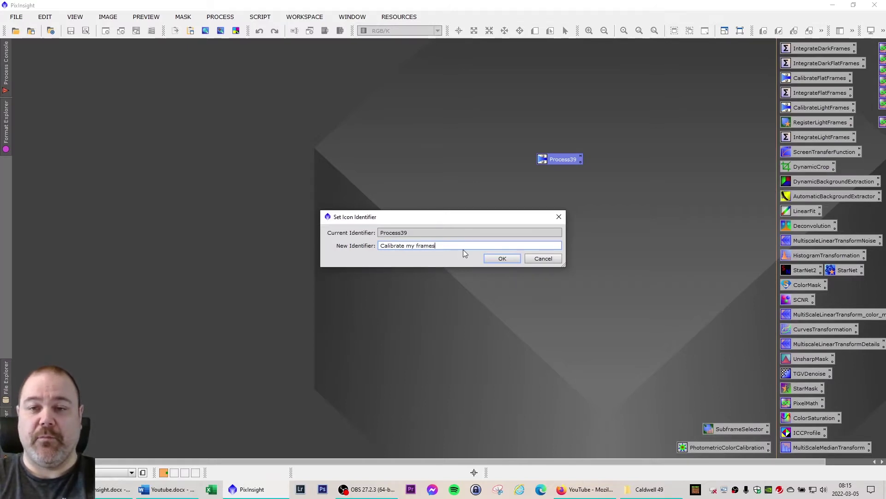
key("Return")
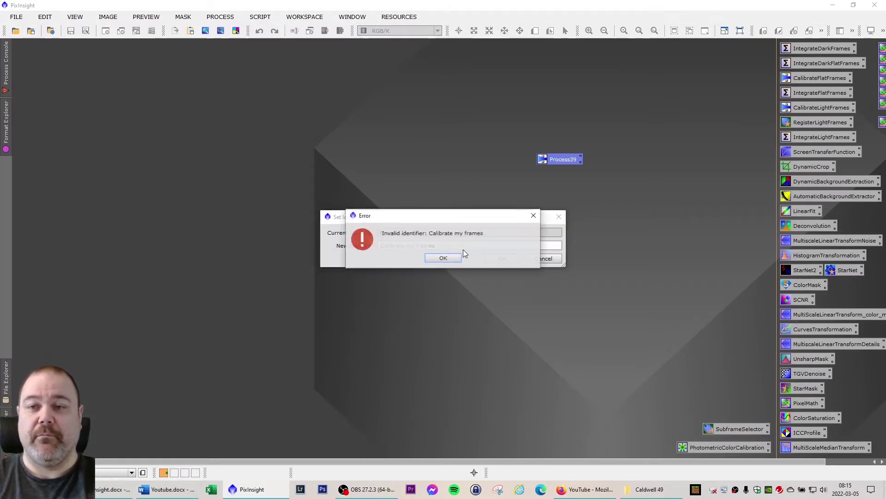
left_click(444, 260)
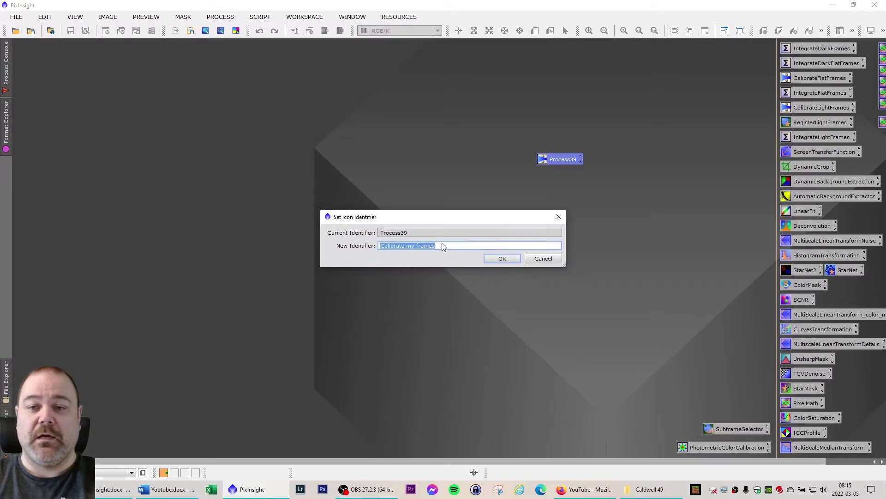
Step: Correct the icon's identifier to CalibrateMyFrames without spaces, and move the icon beside the column of loaded process icons
left_click(445, 245)
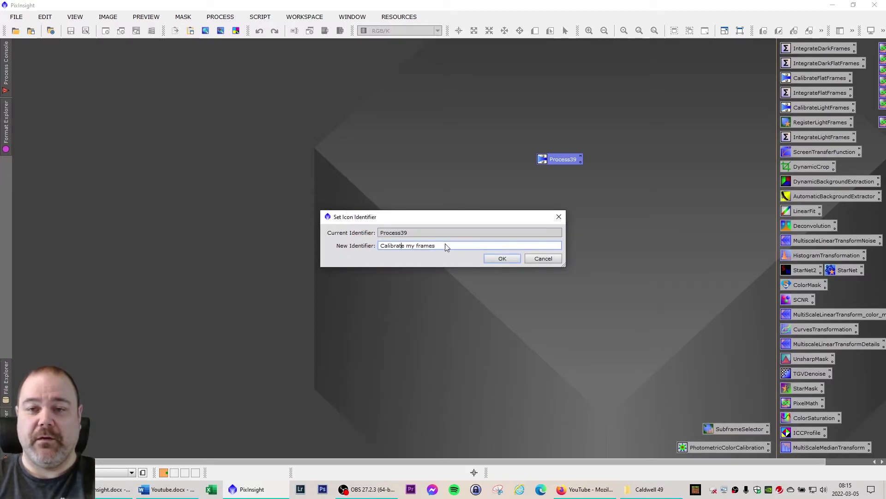
key("Delete")
type("M")
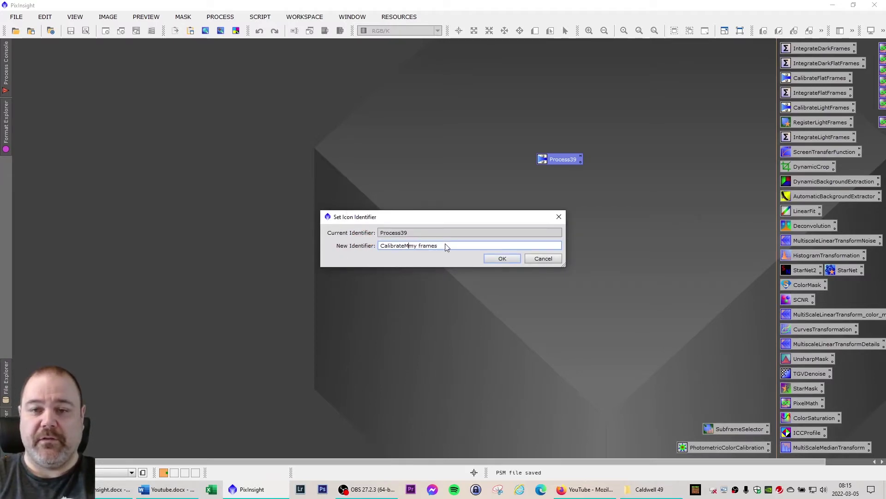
key("Delete")
key("Right")
key("Delete")
key("Delete")
type("F")
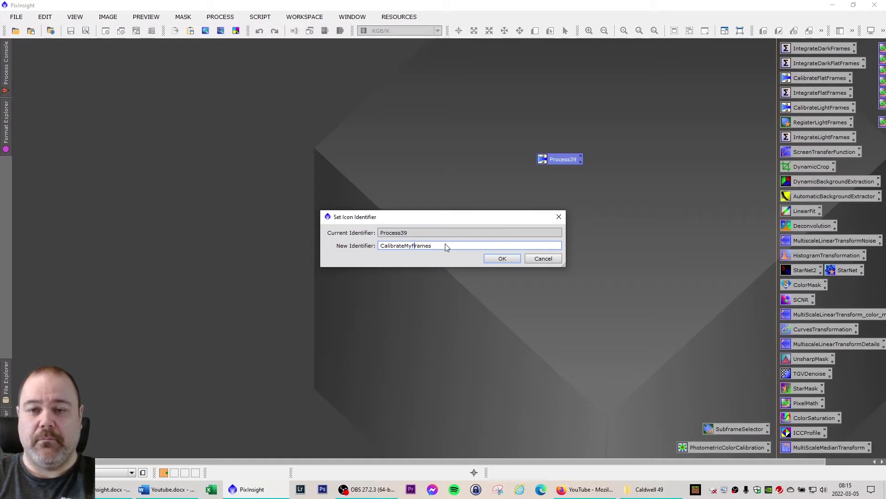
left_click(503, 259)
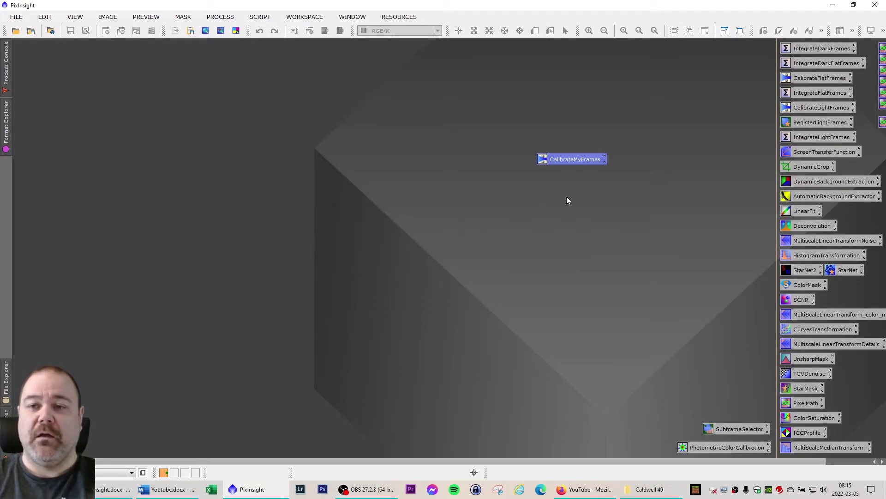
left_click_drag(570, 160, 739, 157)
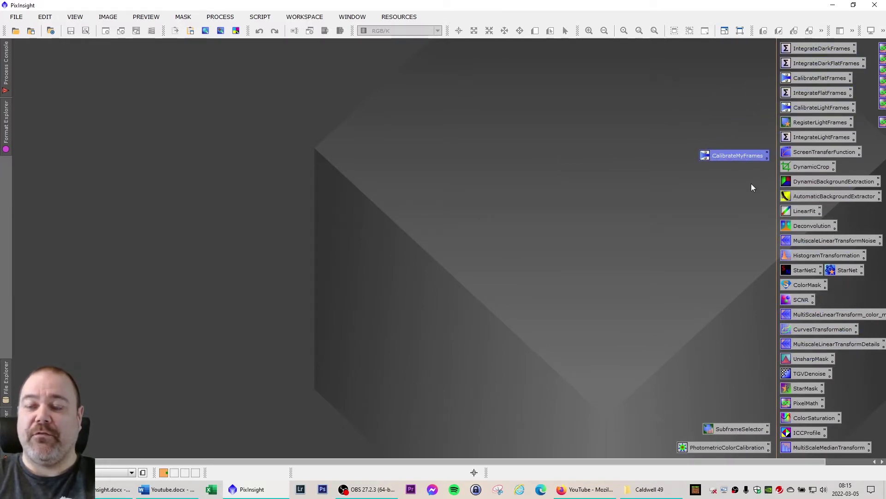
right_click(849, 210)
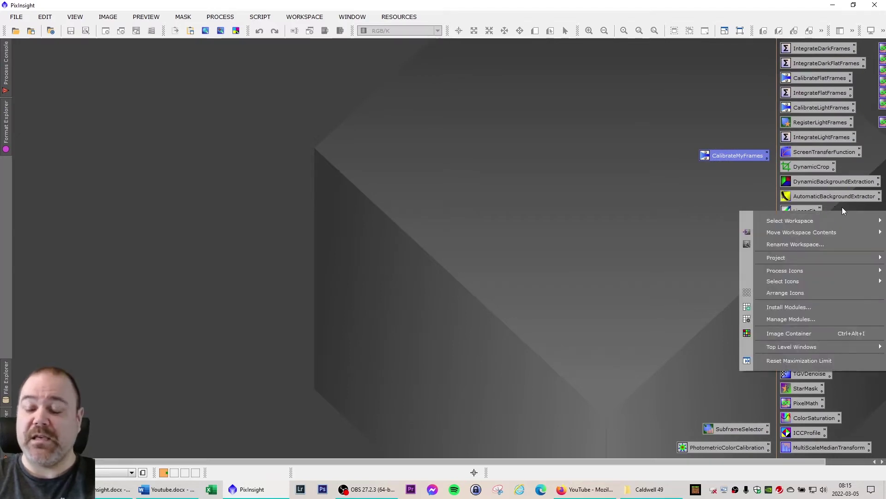
mouse_move(797, 271)
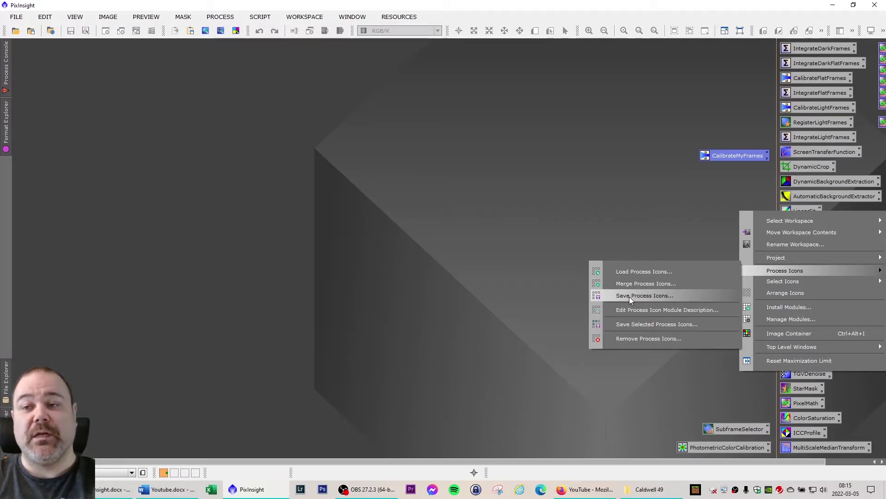
left_click(643, 185)
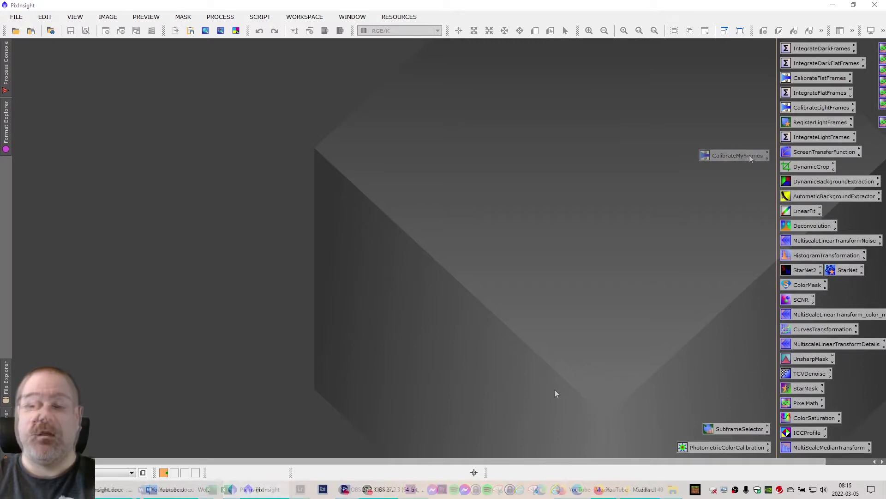
Step: Switch to File Explorer and open the Storage (D:) drive
left_click(673, 489)
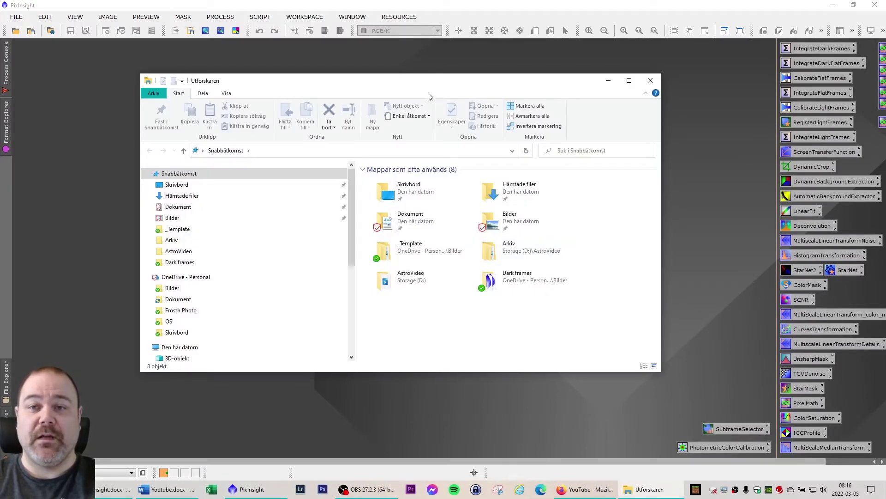
left_click_drag(428, 81, 429, 55)
left_click_drag(659, 347, 663, 382)
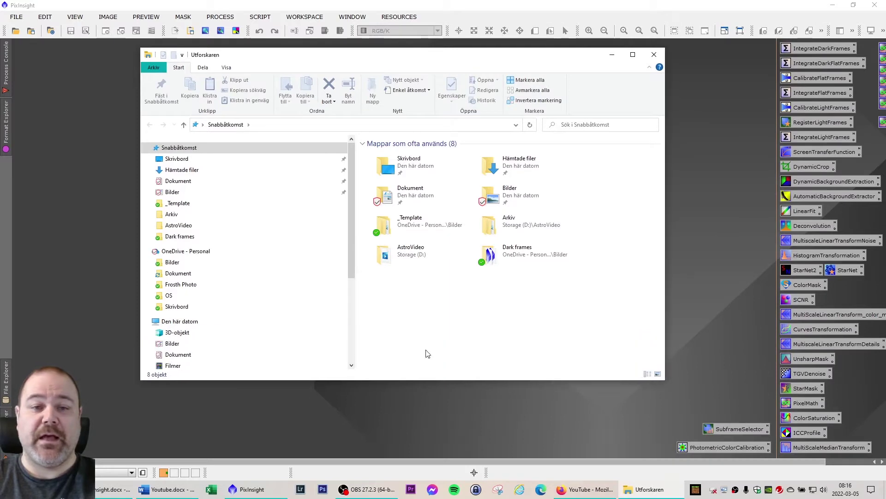
scroll(208, 346, "down", 2)
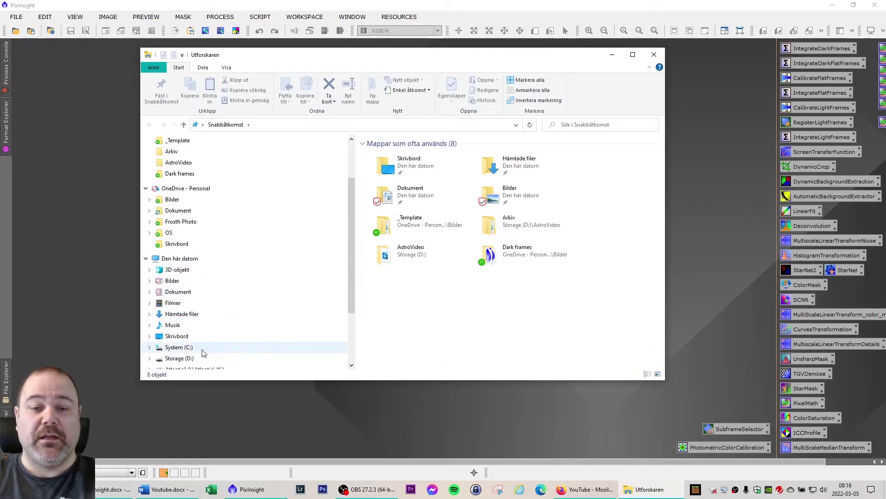
left_click(179, 359)
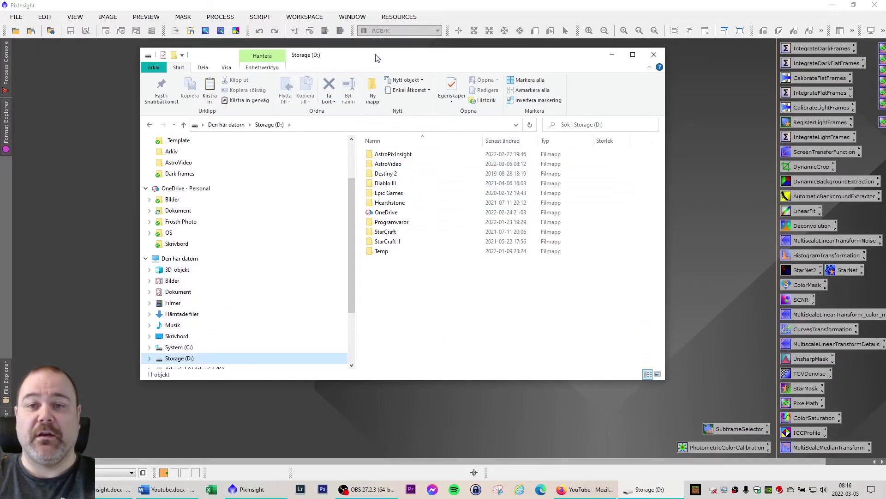
left_click_drag(376, 55, 377, 69)
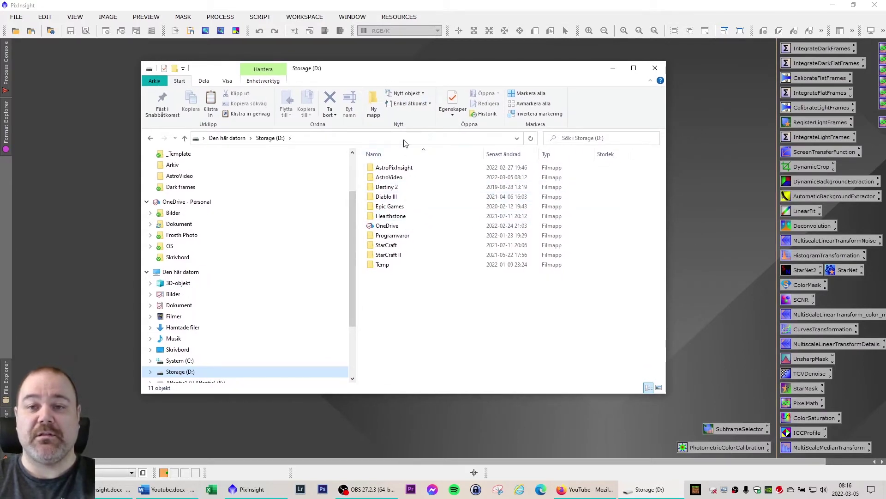
Step: Open the Caldwell 49 folder inside AstroPixInsight and view the files in its Dark frames subfolder
double_click(407, 168)
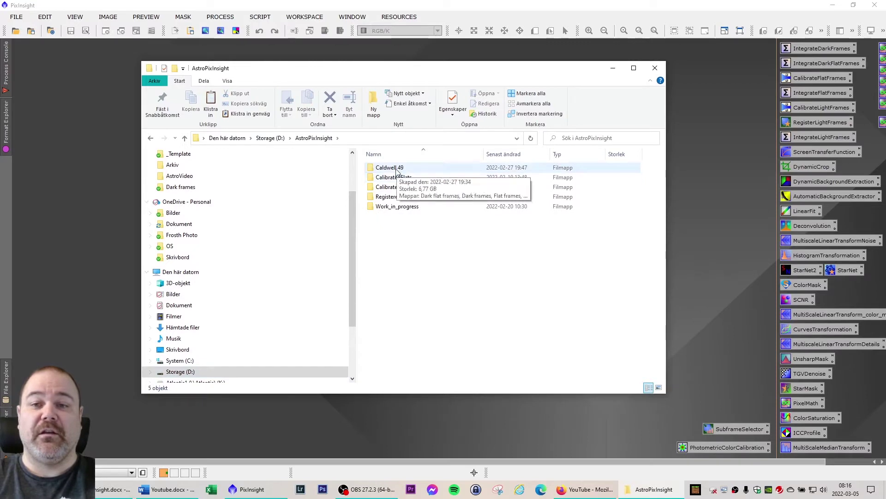
double_click(392, 168)
left_click_drag(370, 62, 336, 65)
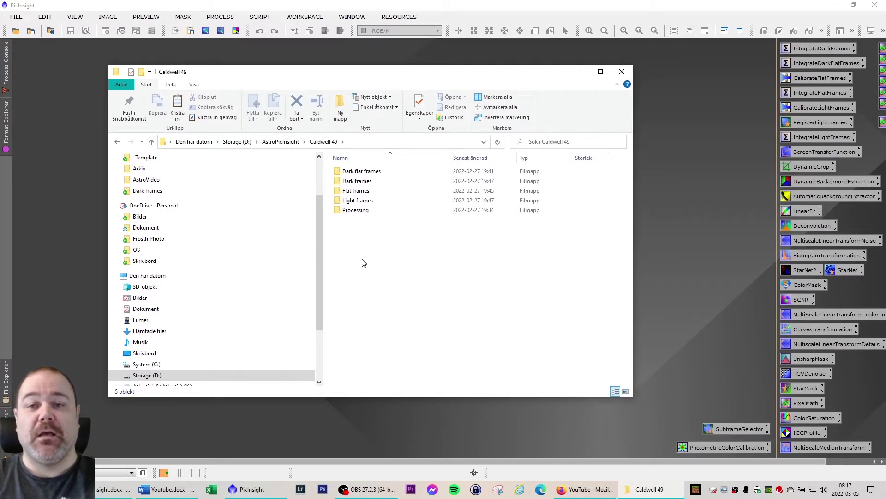
left_click_drag(355, 76, 380, 74)
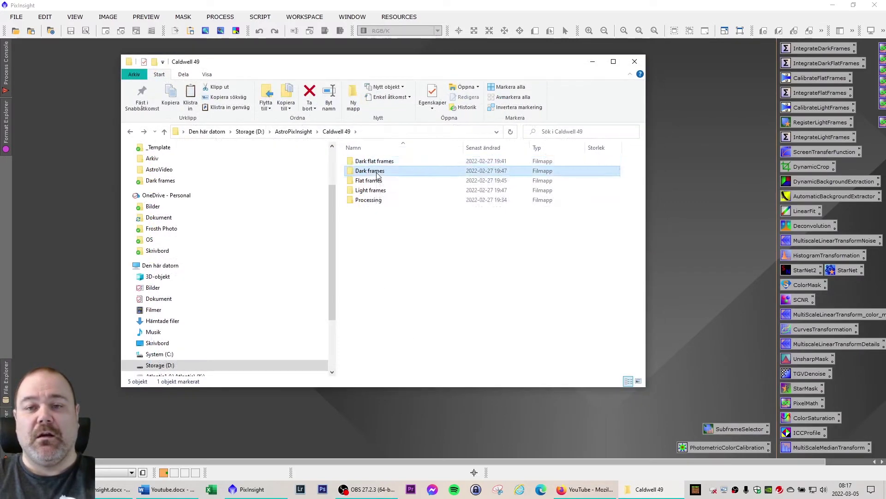
double_click(377, 172)
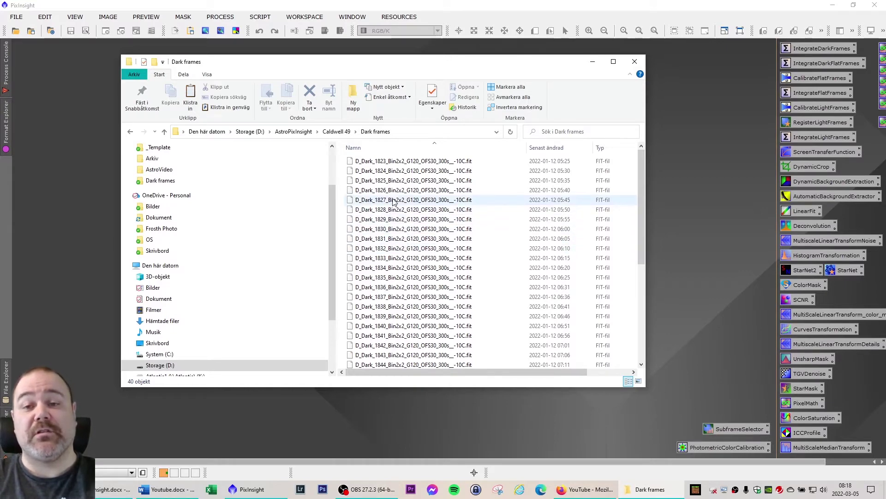
Step: View the master darks in the OneDrive Astrofoto\Bilder\Dark frames folder, and go back to the Caldwell 49 folder on Storage (D:)
key("alt+Left")
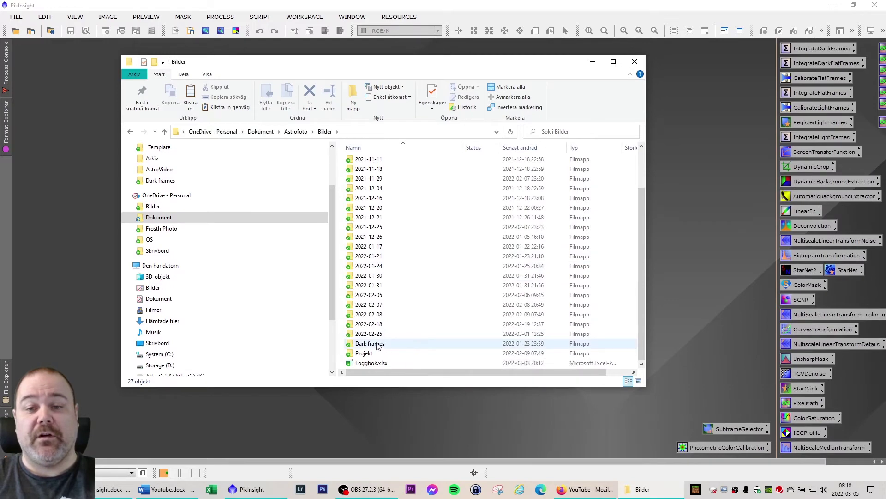
key("alt+Left")
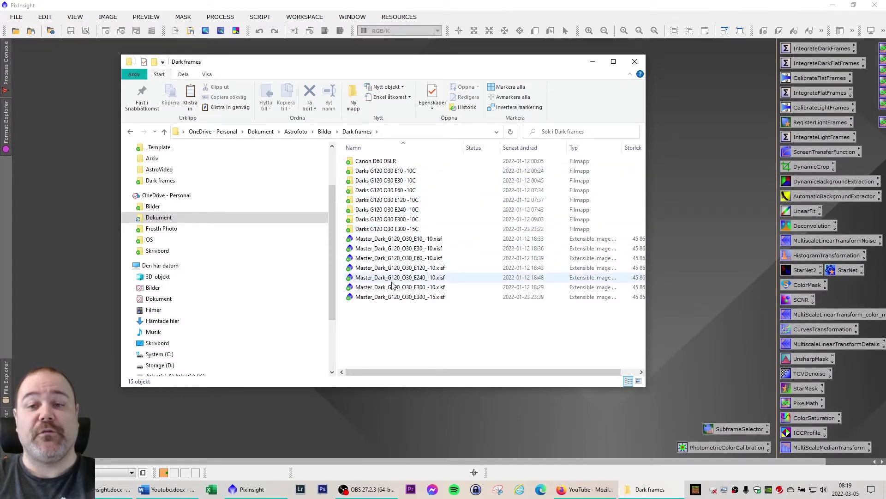
scroll(259, 318, "down", 1)
left_click(160, 353)
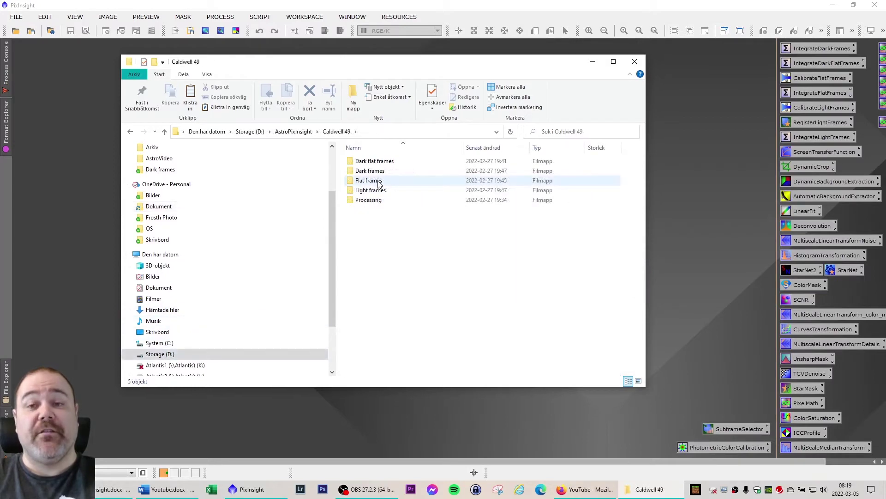
left_click_drag(384, 68, 383, 74)
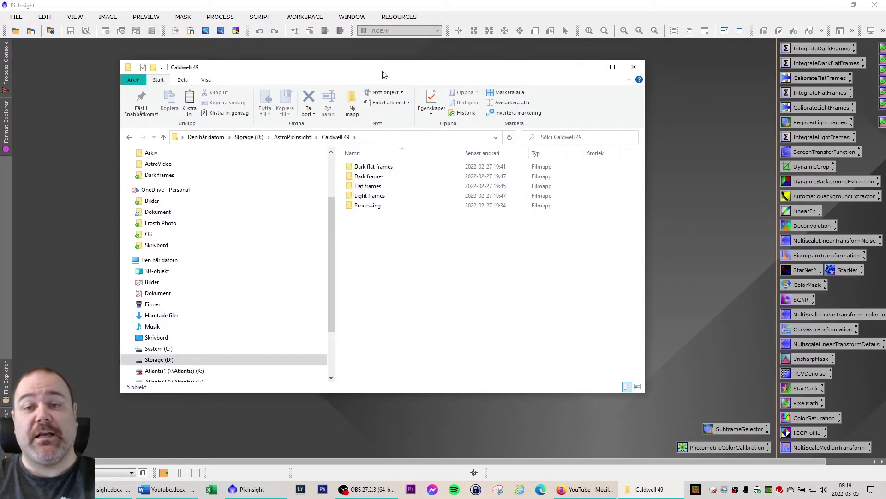
Step: Open the Flat frames subfolder of Caldwell 49 and examine the HA, OIII and SII flat file names
double_click(370, 186)
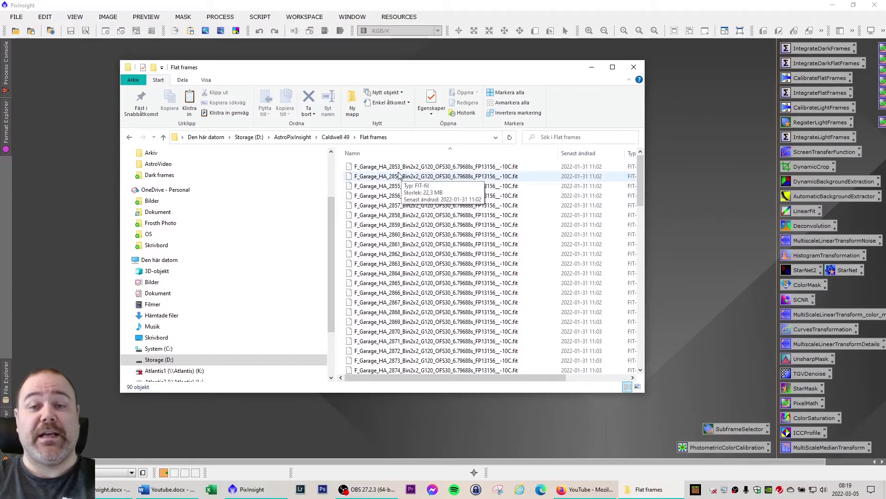
scroll(399, 174, "down", 11)
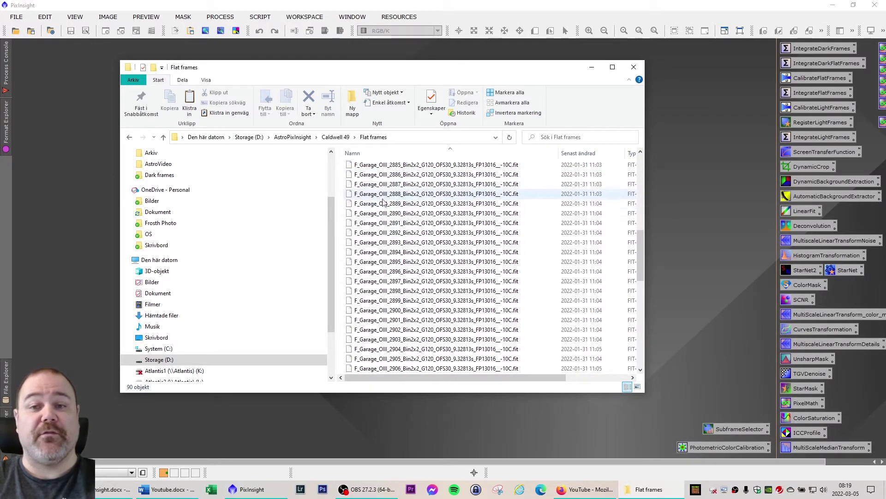
scroll(408, 221, "down", 7)
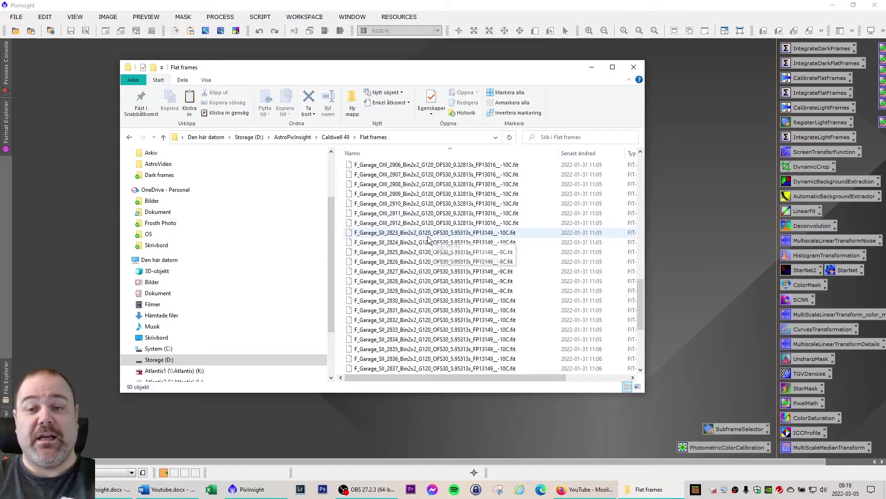
scroll(392, 228, "down", 1)
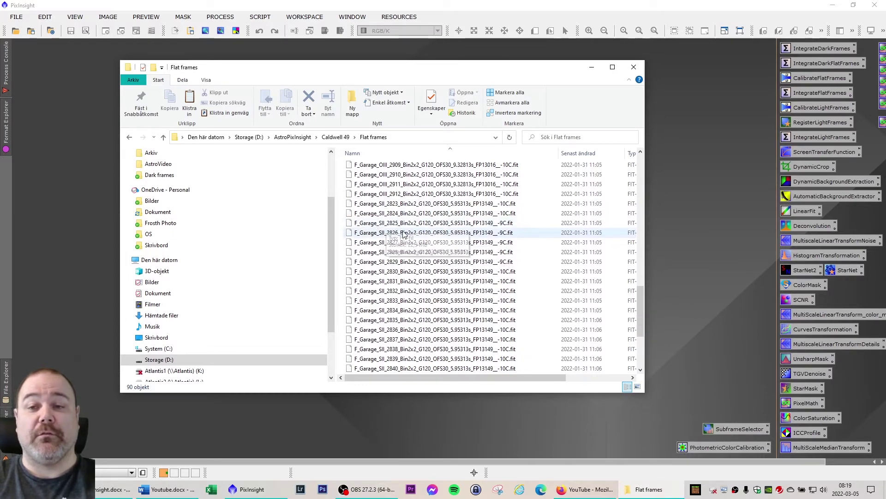
scroll(424, 275, "down", 3)
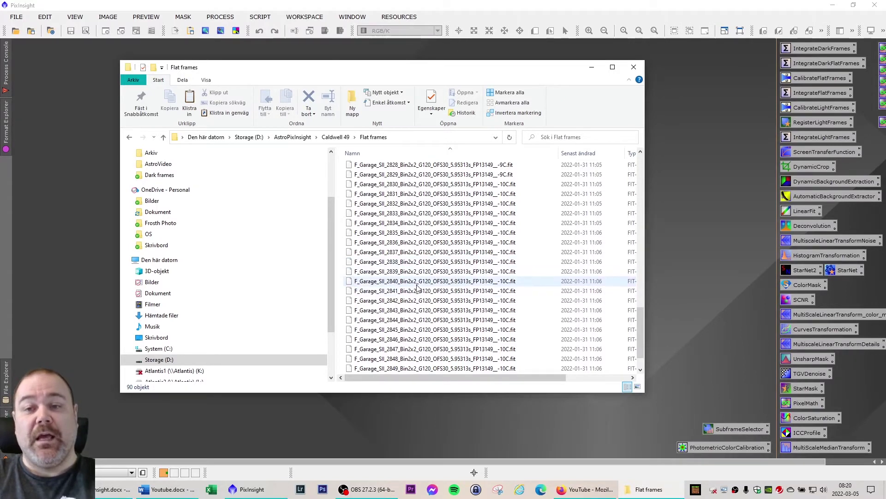
scroll(481, 220, "up", 3)
scroll(482, 220, "up", 11)
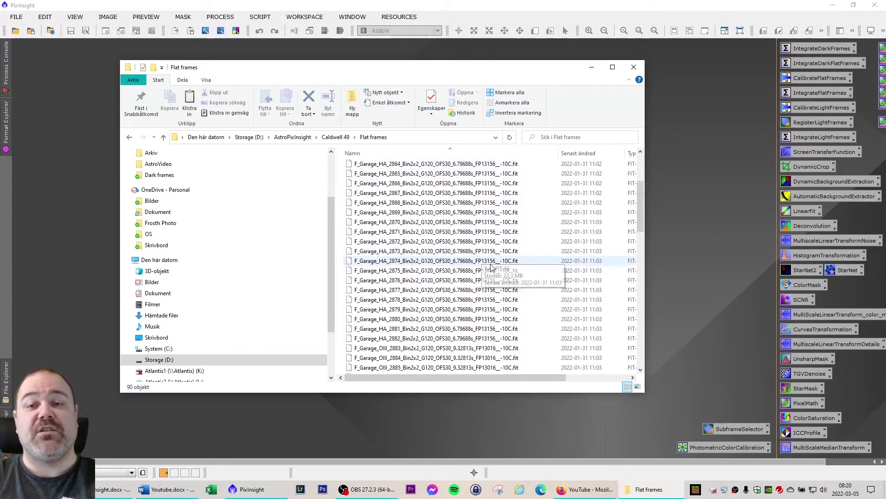
scroll(480, 259, "up", 8)
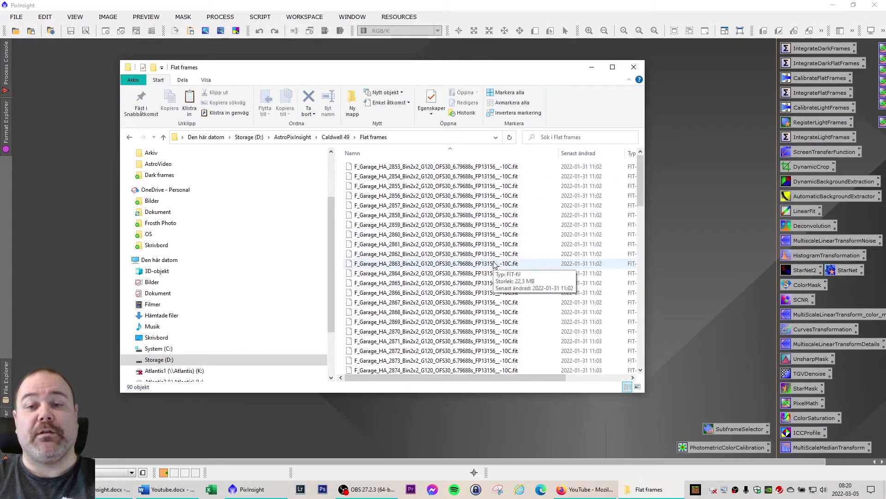
left_click(362, 168)
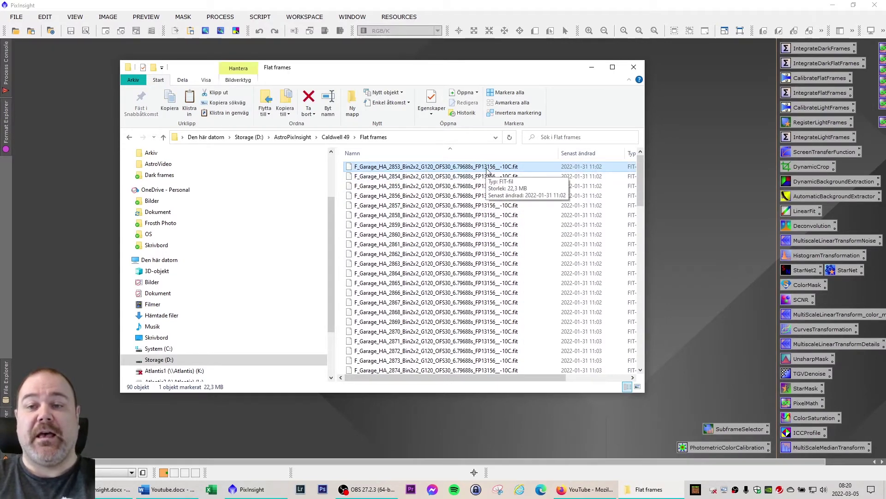
Step: Open the Light frames subfolder of Caldwell 49 and examine the HA, OIII and SII light file names
key("BackSpace")
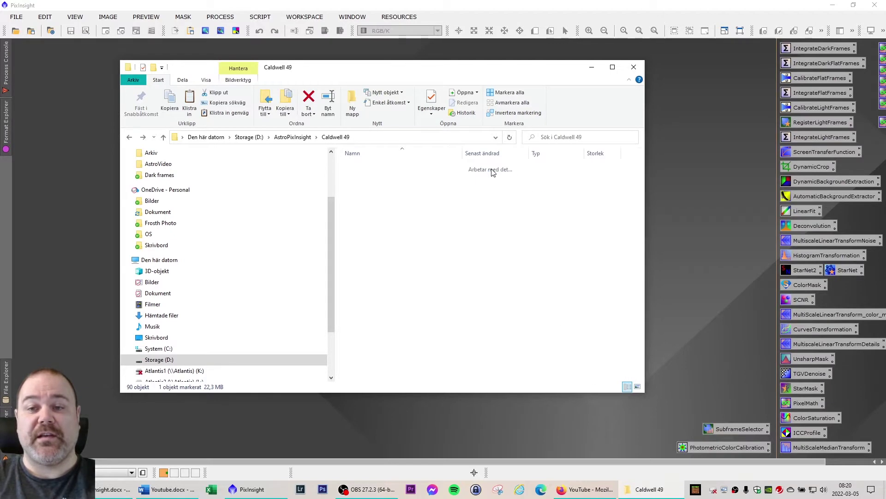
double_click(390, 195)
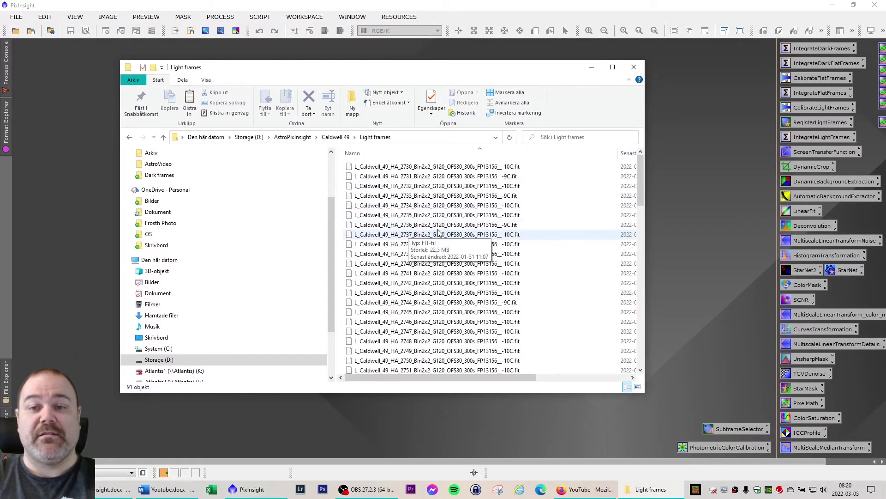
left_click(462, 167)
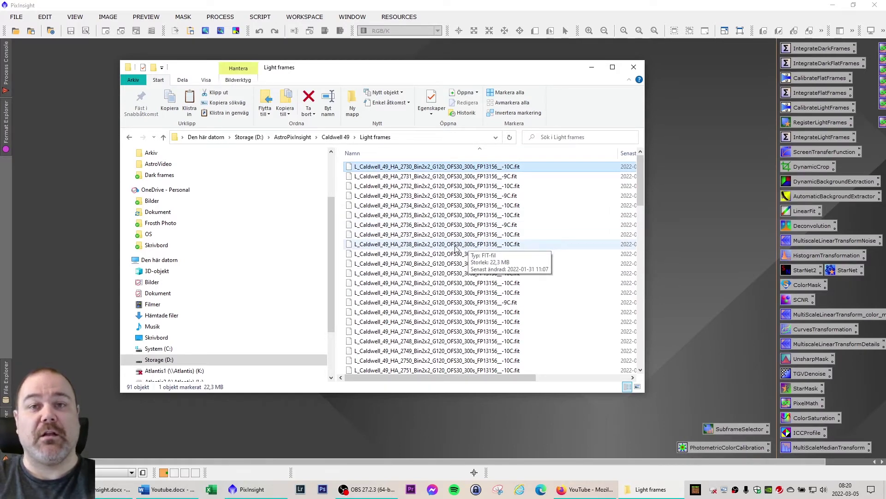
key("BackSpace")
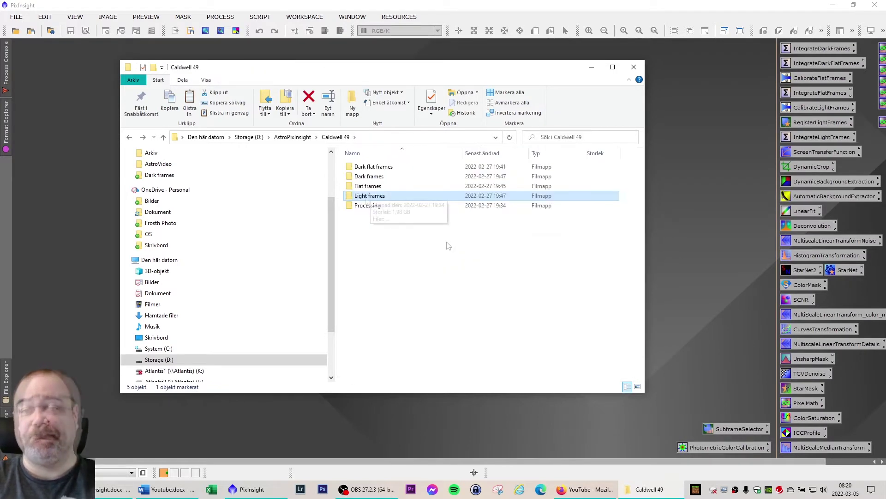
double_click(365, 198)
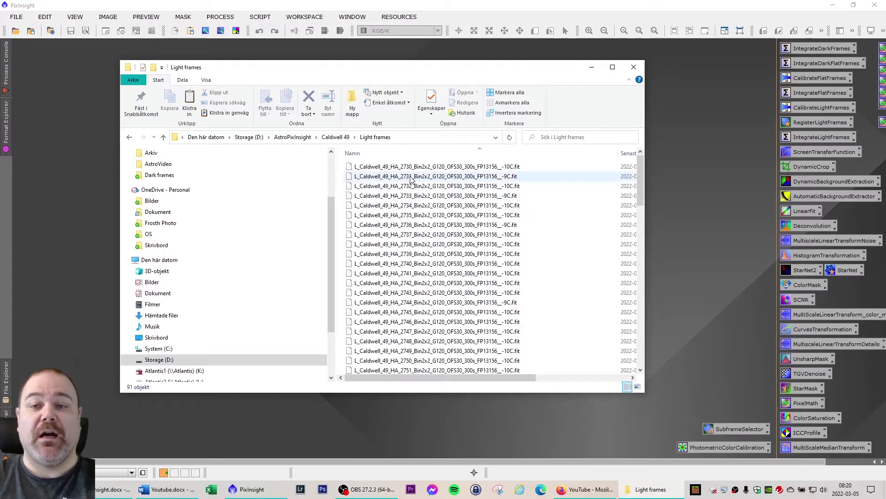
scroll(400, 175, "down", 2)
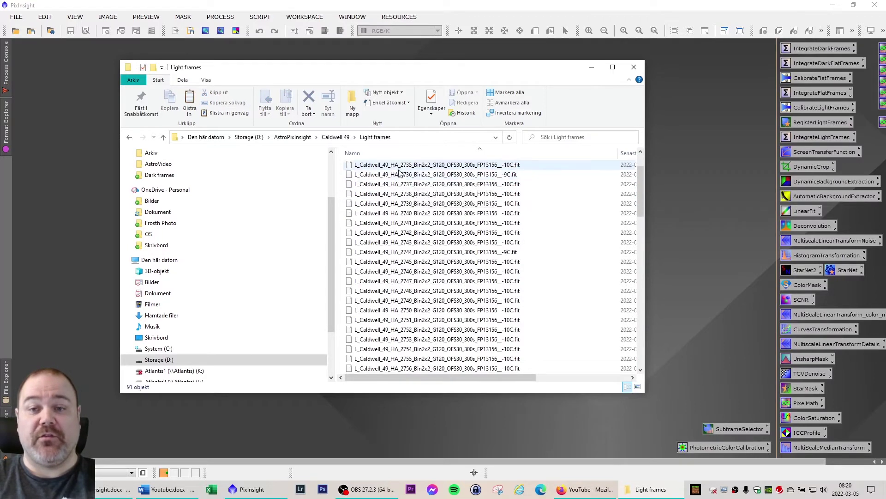
scroll(400, 173, "down", 10)
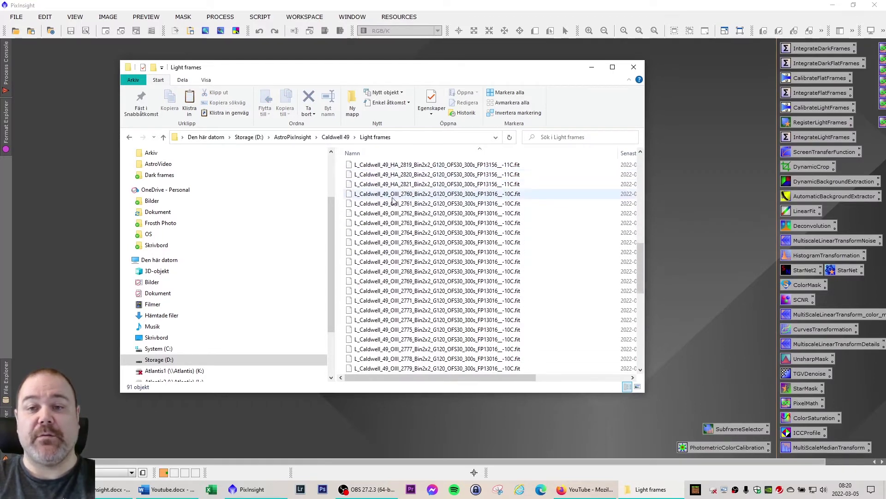
scroll(380, 214, "down", 4)
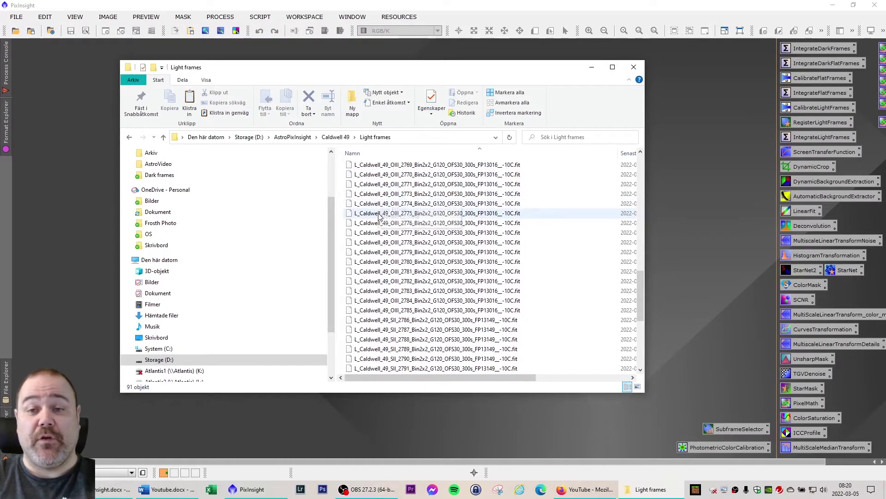
scroll(380, 215, "down", 6)
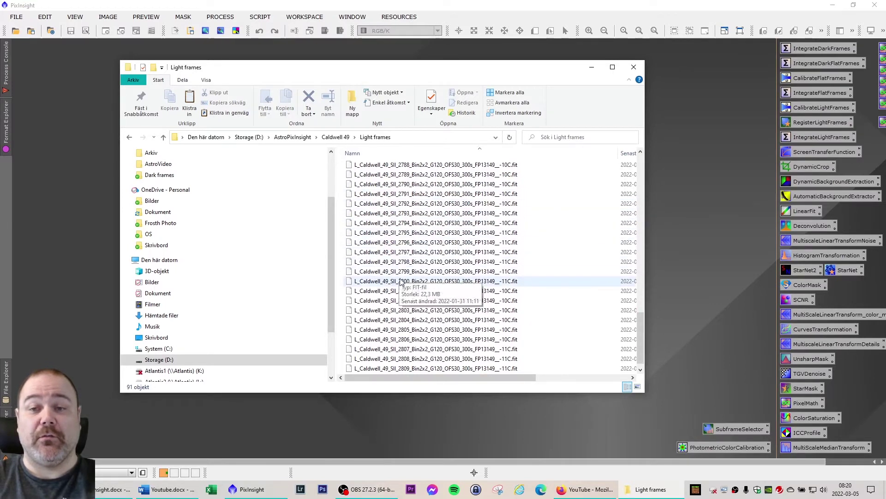
scroll(402, 284, "down", 1)
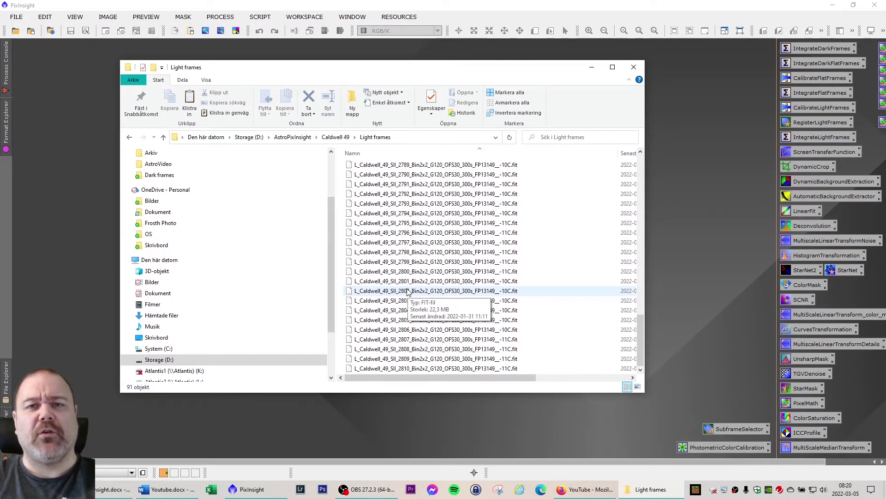
scroll(396, 298, "up", 15)
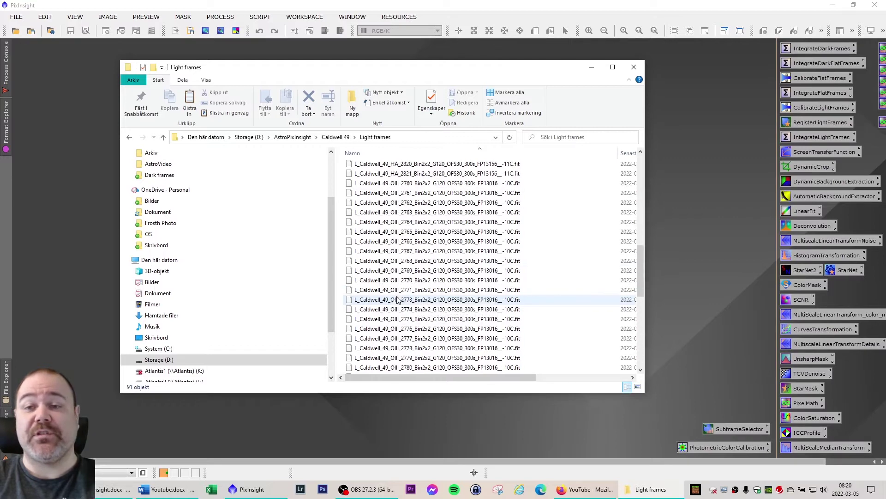
scroll(398, 299, "up", 6)
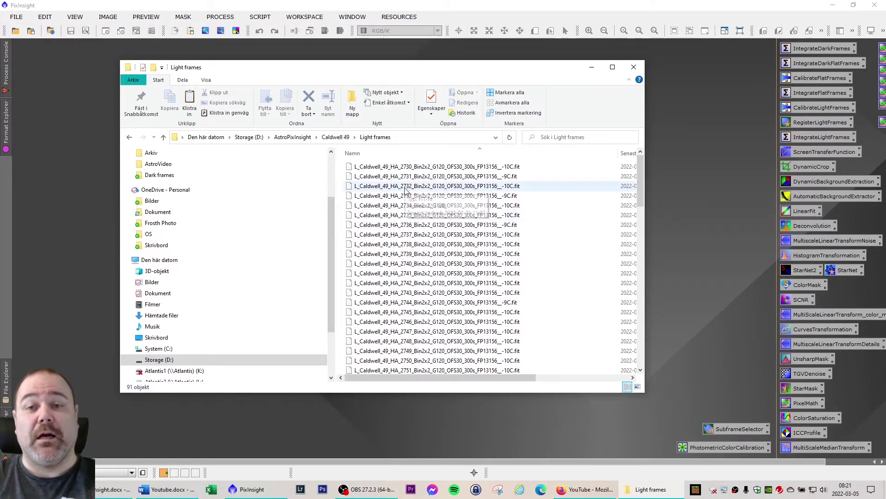
Step: View the linear and non-linear subfolders in the Processing folder of Caldwell 49, and return to PixInsight
left_click_drag(367, 74, 369, 79)
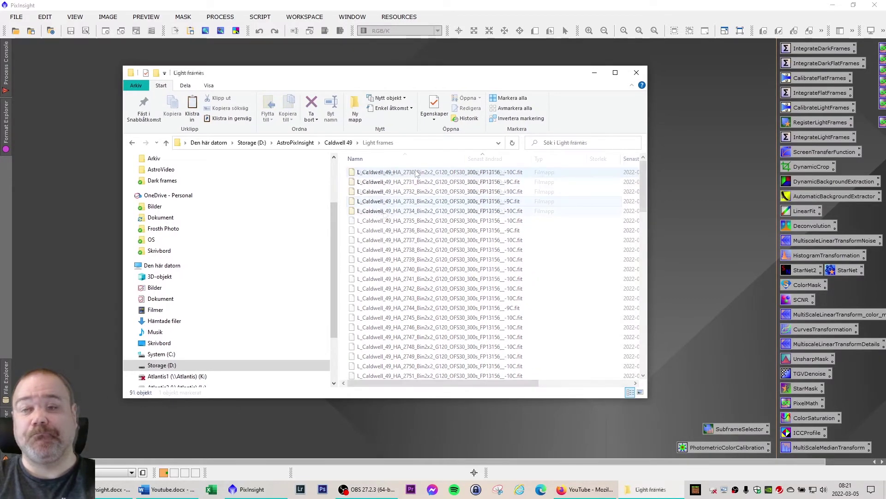
key("alt+Up")
double_click(392, 211)
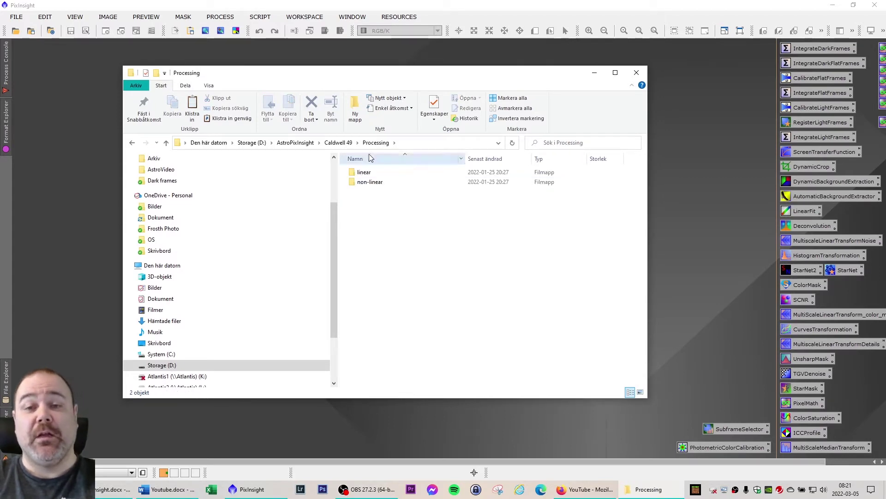
left_click_drag(352, 73, 348, 74)
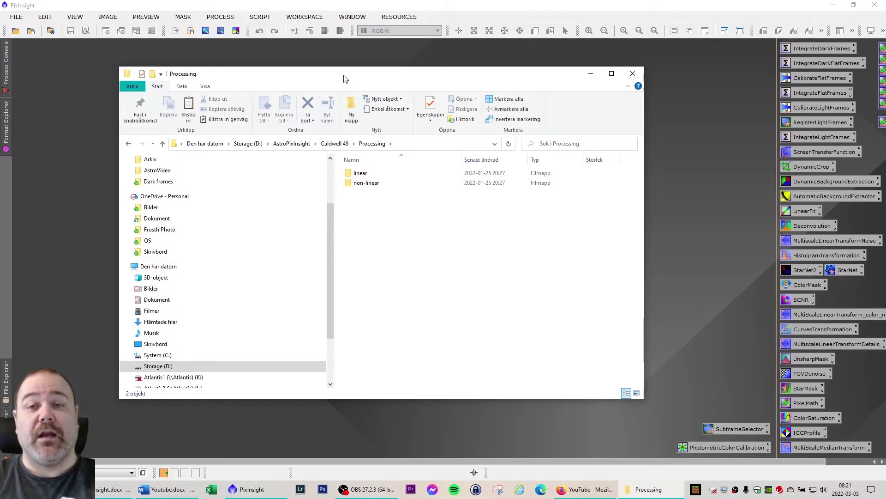
key("alt+F4")
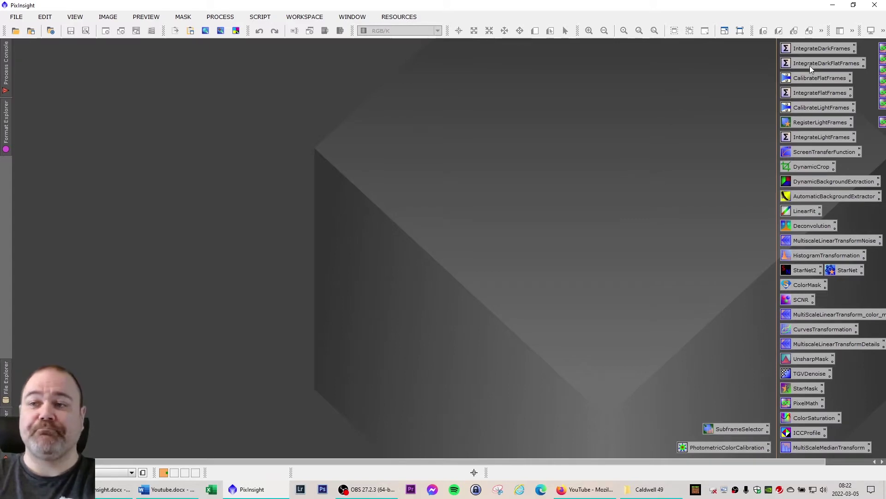
Step: Open the ImageIntegration settings from the IntegrateDarkFrames process icon and place the window beside the icon column
double_click(822, 49)
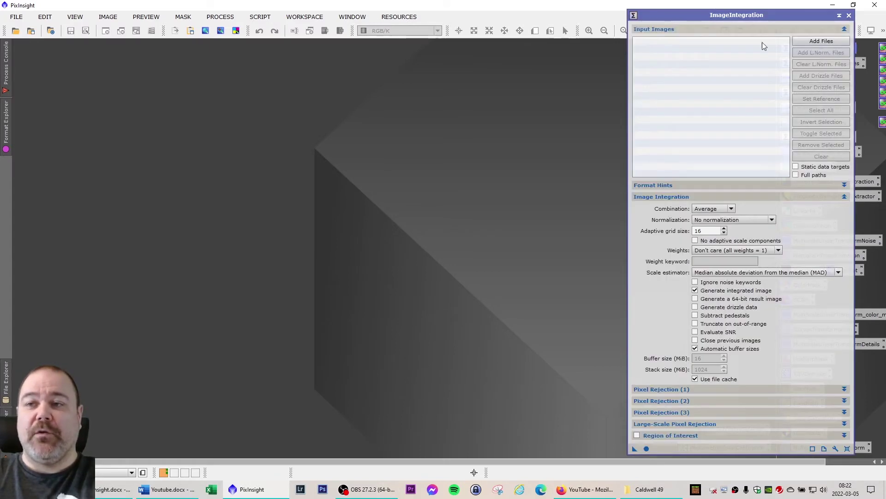
left_click_drag(750, 15, 414, 16)
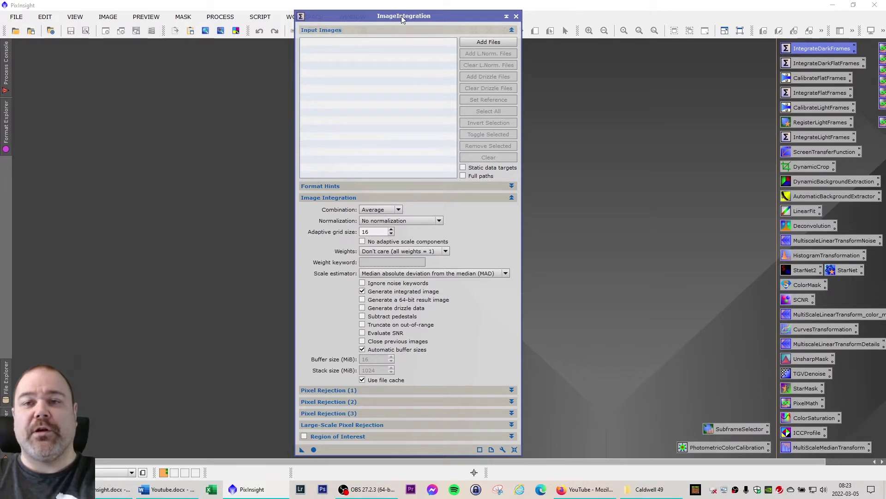
left_click_drag(400, 16, 648, 15)
Step: Launch the WeightedBatchPreprocessing script and place its dialog beside the ImageIntegration window
left_click(260, 17)
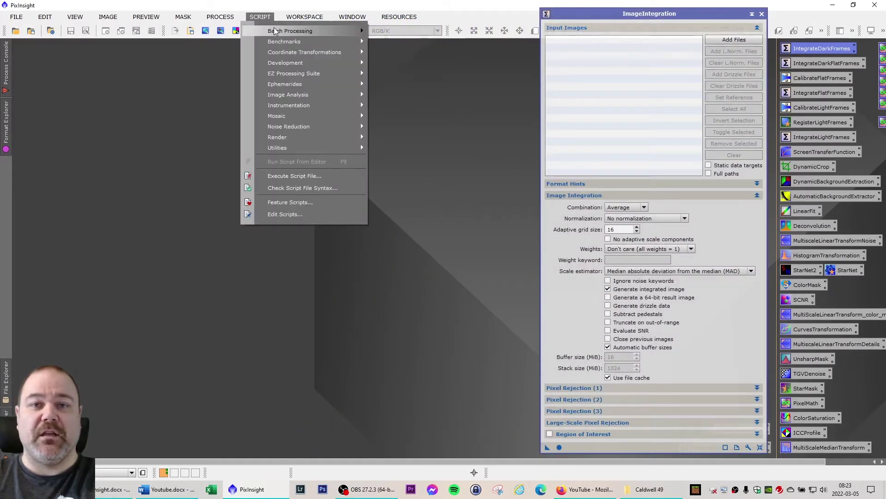
mouse_move(275, 31)
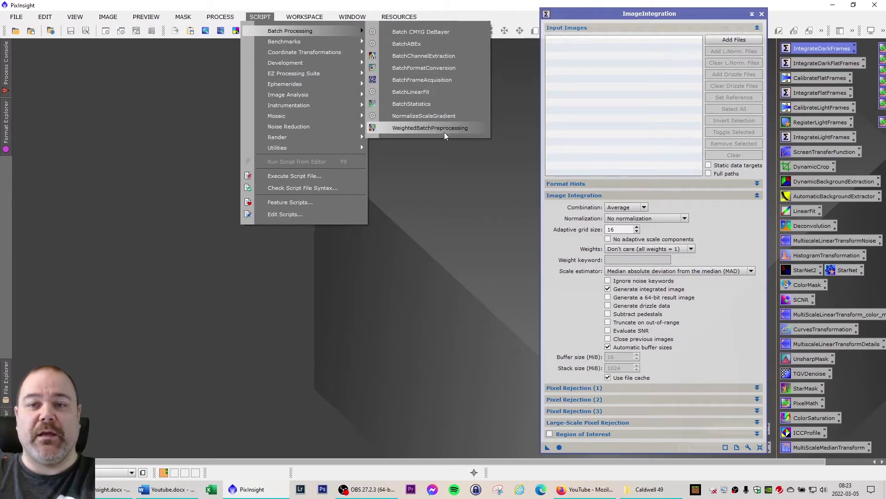
left_click(429, 130)
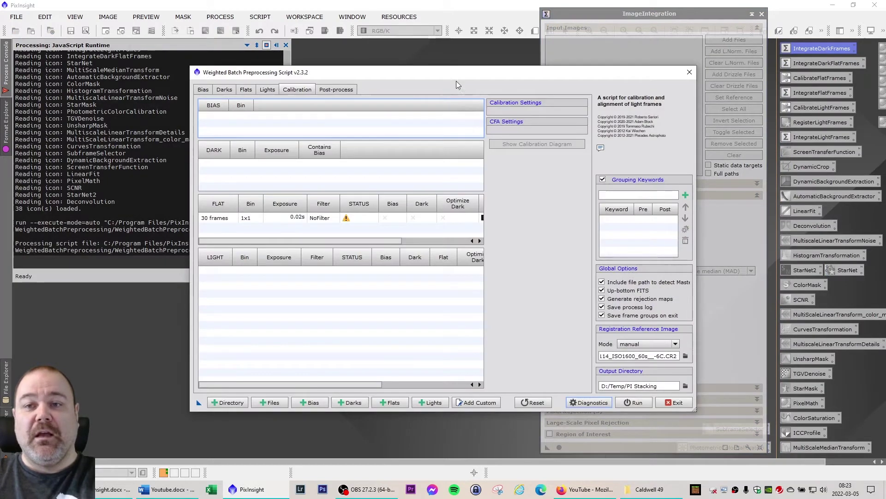
left_click_drag(456, 81, 298, 81)
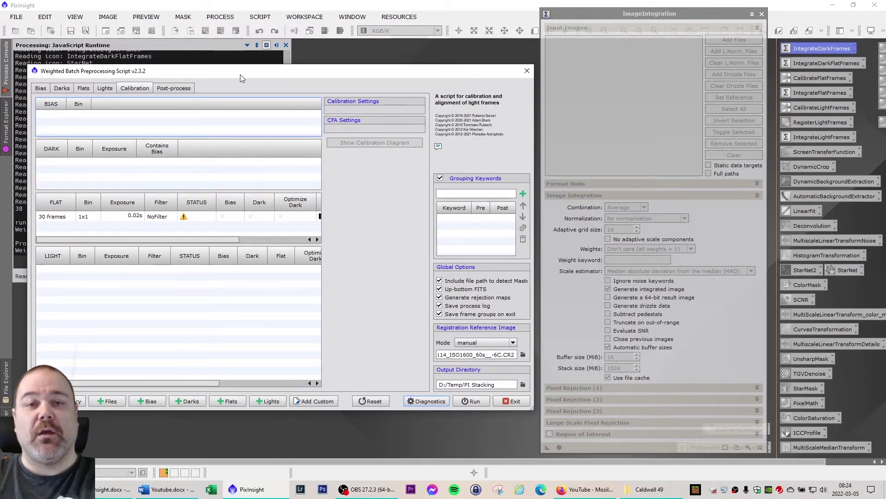
left_click_drag(239, 71, 237, 83)
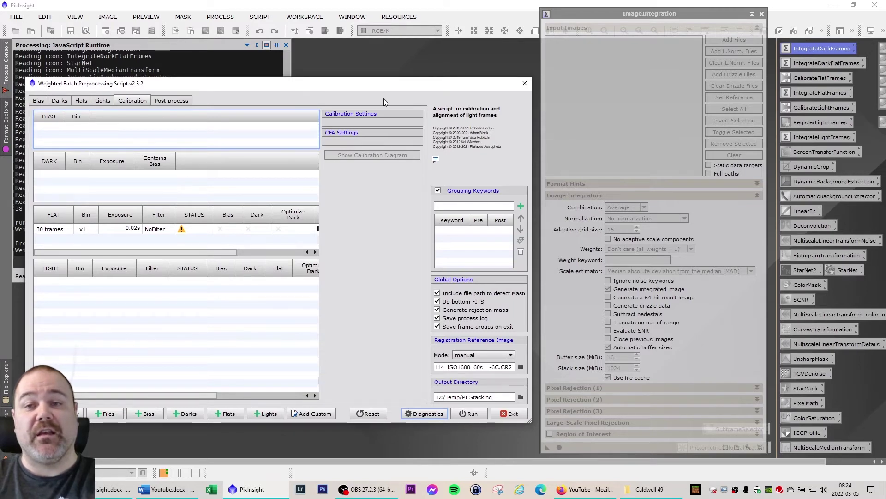
Step: Close the WeightedBatchPreprocessing script, open ImageIntegration from the full process list, and place its window mid-workspace
left_click(525, 83)
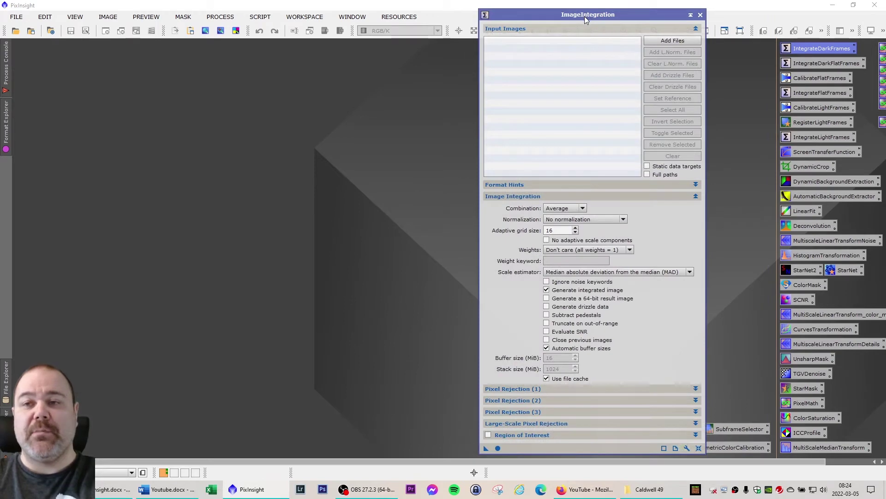
left_click_drag(585, 17, 628, 17)
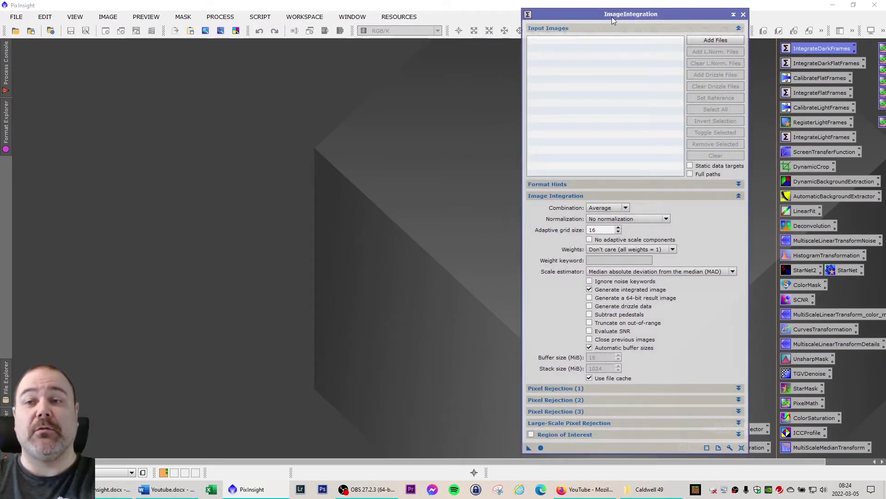
left_click(222, 17)
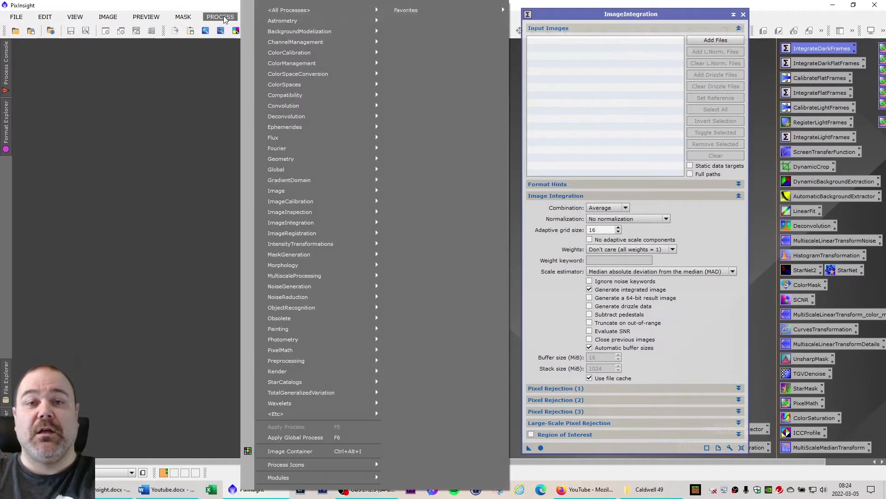
mouse_move(309, 13)
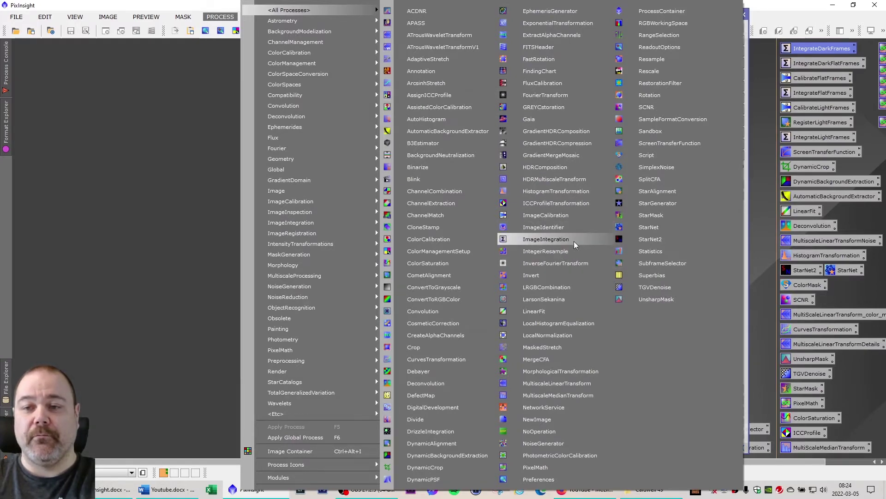
left_click(546, 239)
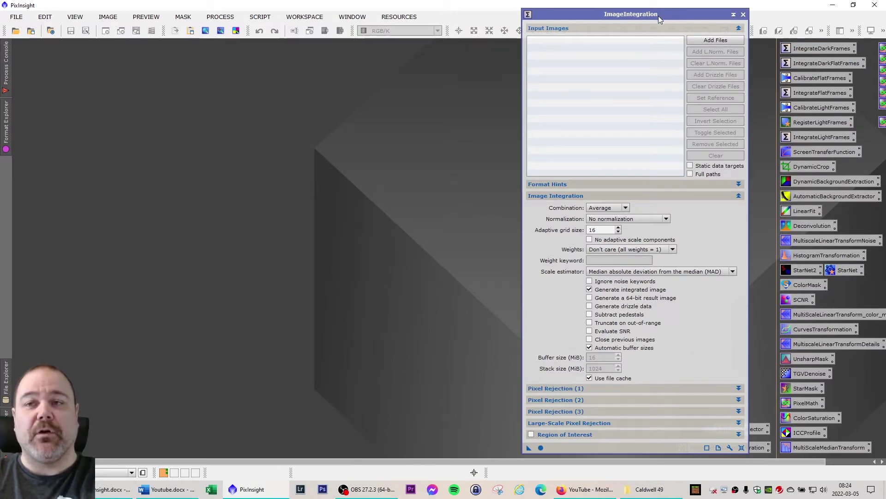
left_click_drag(658, 15, 439, 15)
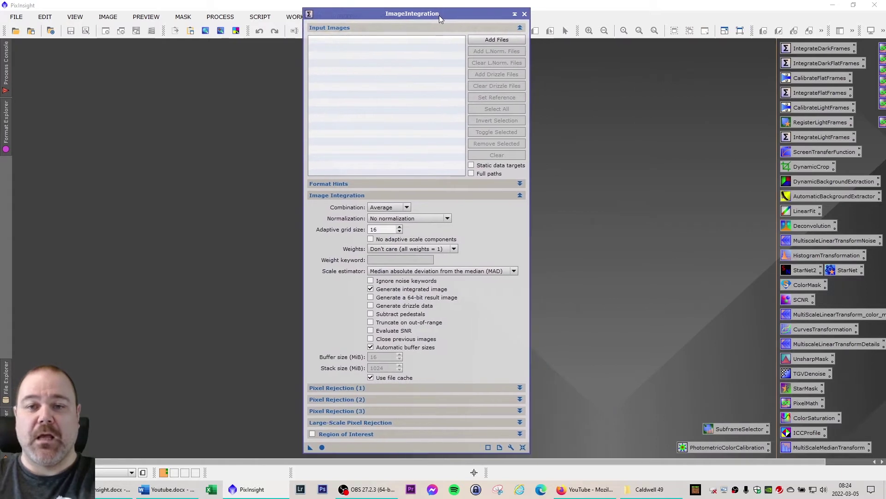
Step: Examine the Format Hints input hints and the Image Integration options for combination, normalization and weights
left_click(520, 184)
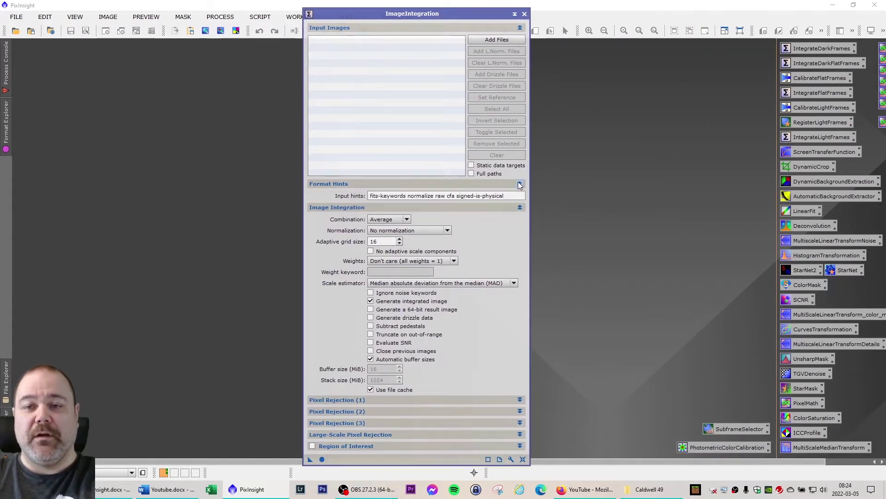
left_click(520, 184)
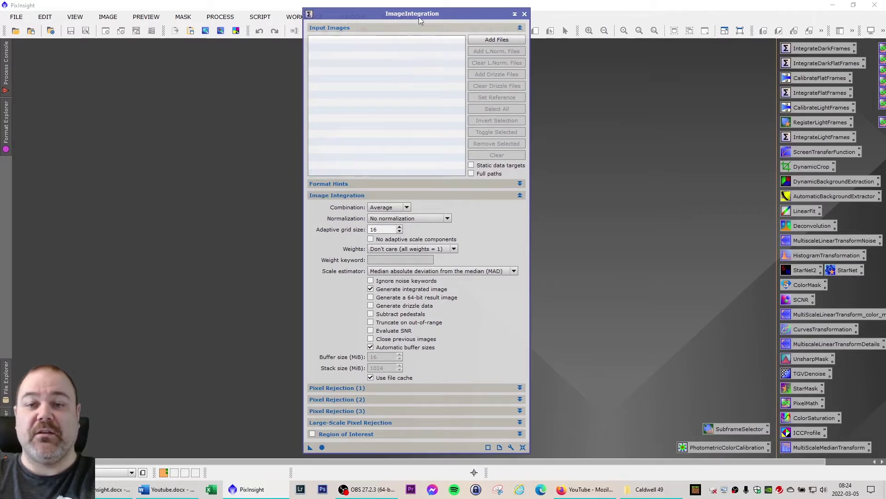
mouse_move(424, 13)
left_mouse_down()
mouse_move(440, 14)
mouse_move(430, 11)
left_mouse_up()
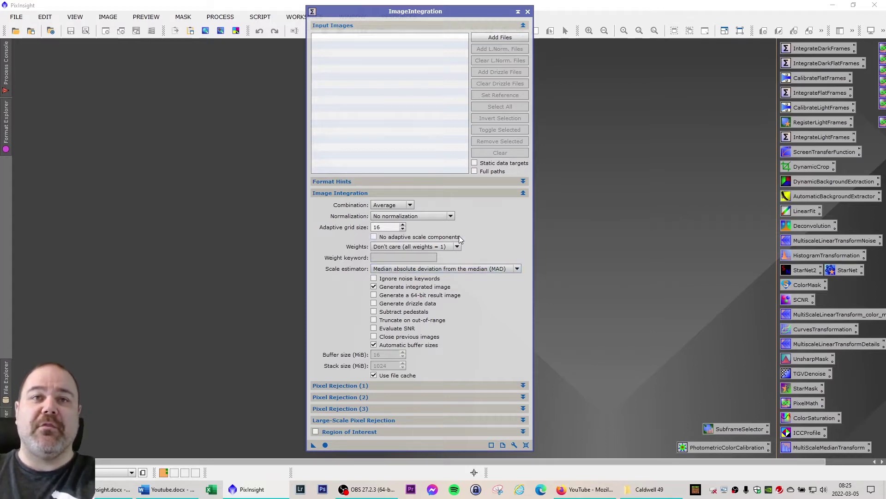
mouse_move(460, 236)
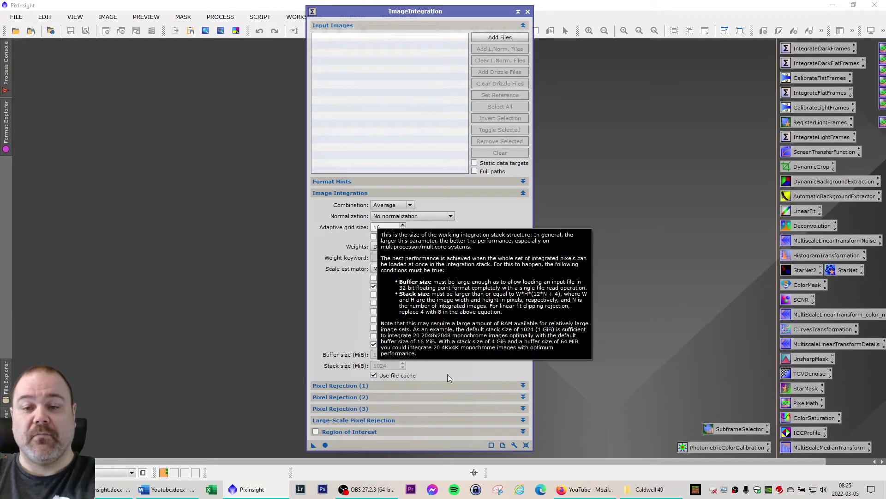
Step: Review the Pixel Rejection (1) settings, including the rejection algorithm, normalization and clipping options
left_click(523, 193)
left_click(524, 204)
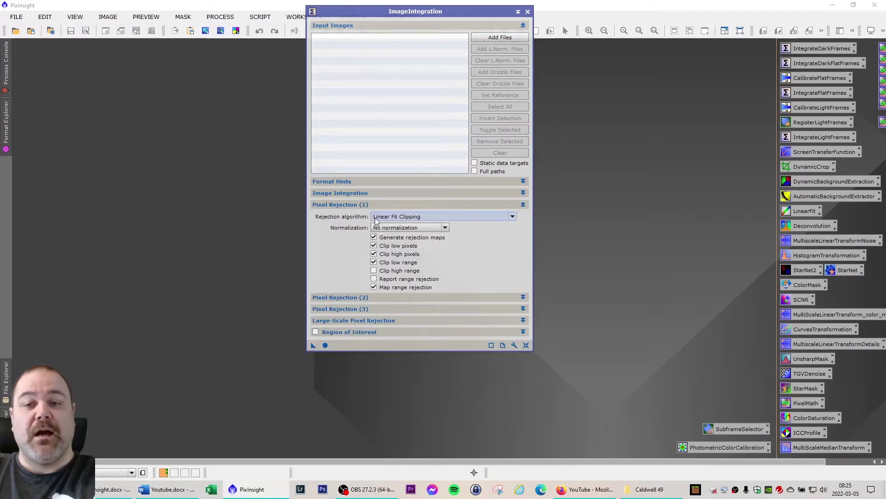
mouse_move(411, 217)
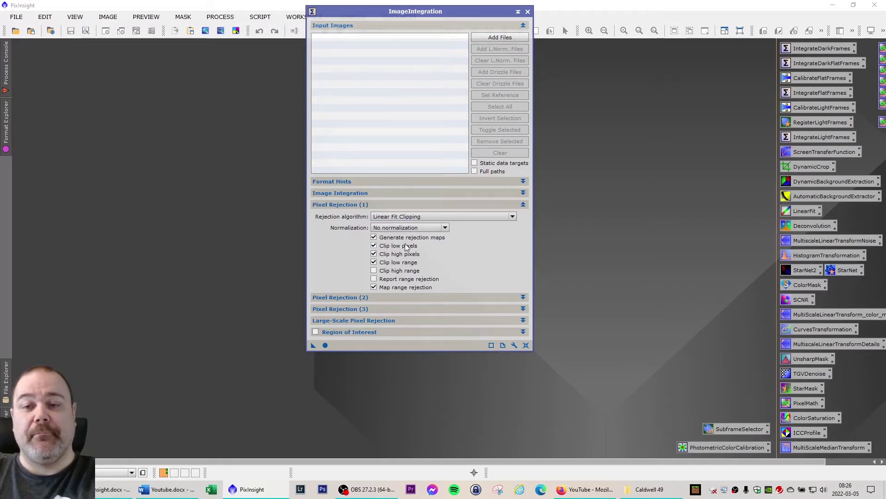
left_click(374, 236)
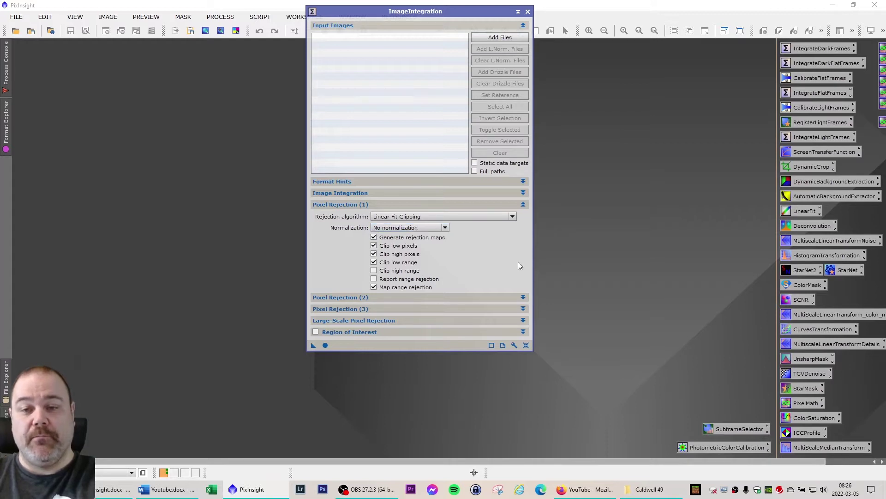
left_click(374, 262)
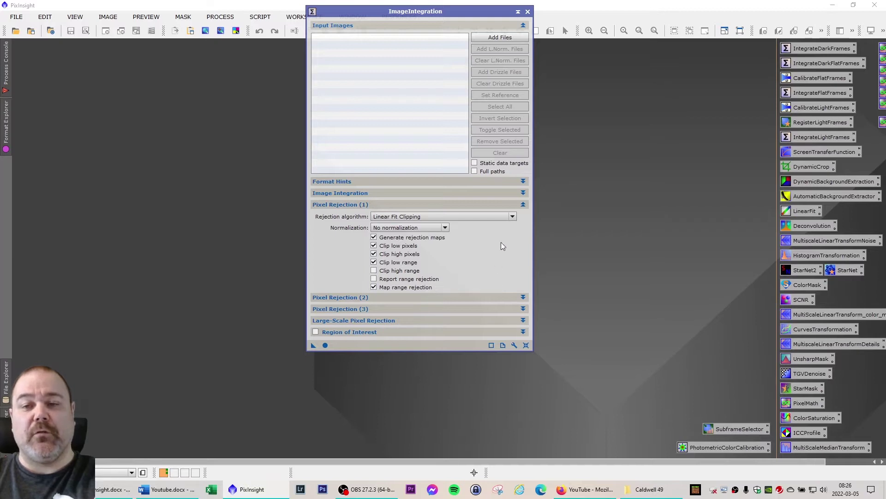
Step: Examine the Pixel Rejection (2), Pixel Rejection (3) and Large-Scale Pixel Rejection settings, and return to the Image Integration options
left_click(523, 205)
left_click(523, 216)
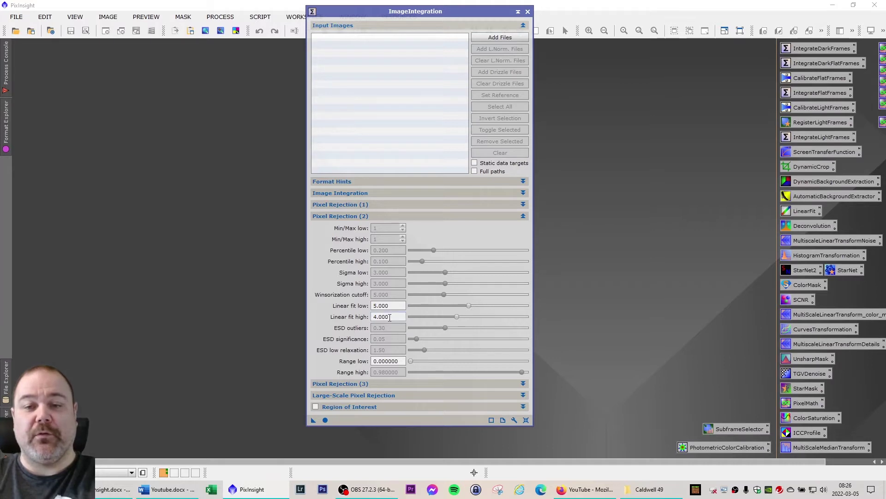
left_click(523, 216)
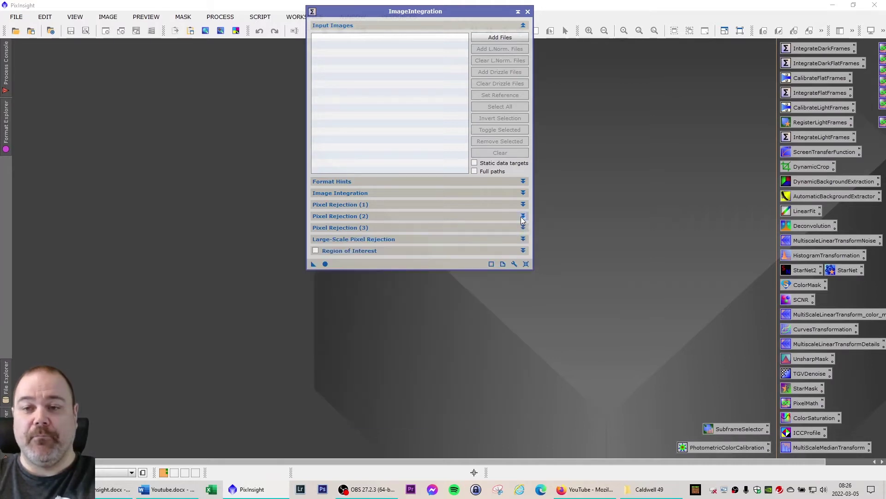
left_click(523, 228)
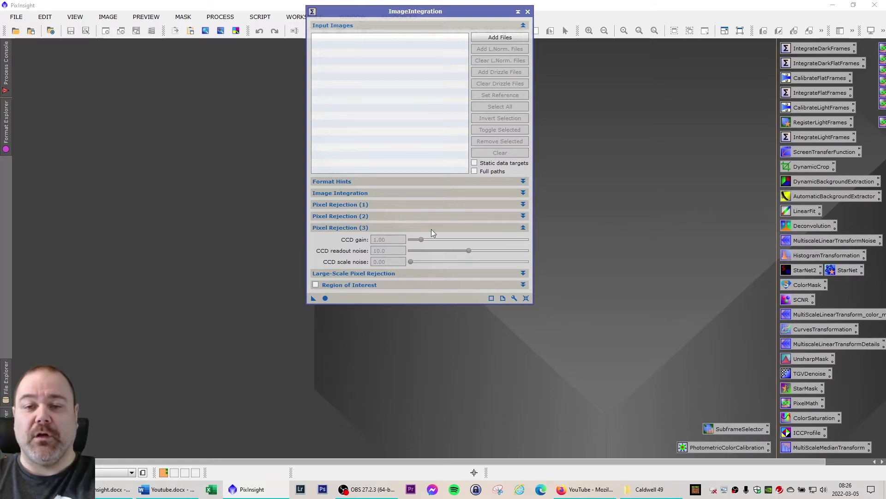
left_click(523, 227)
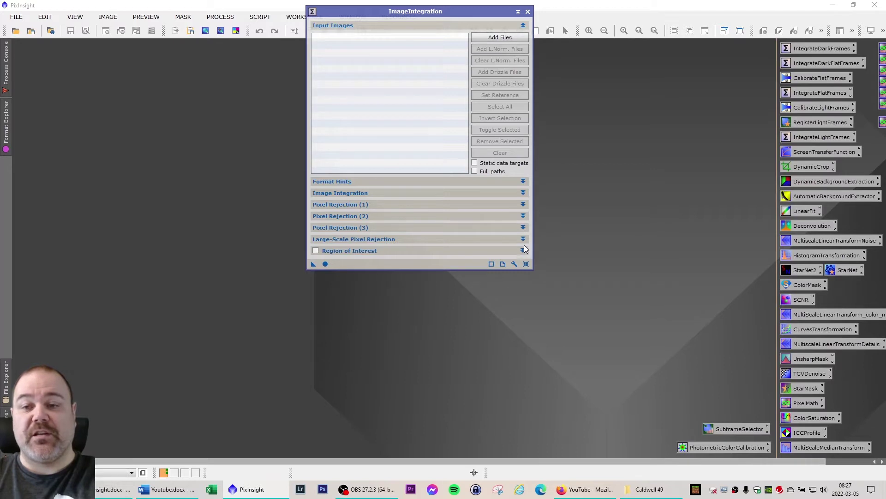
left_click(524, 239)
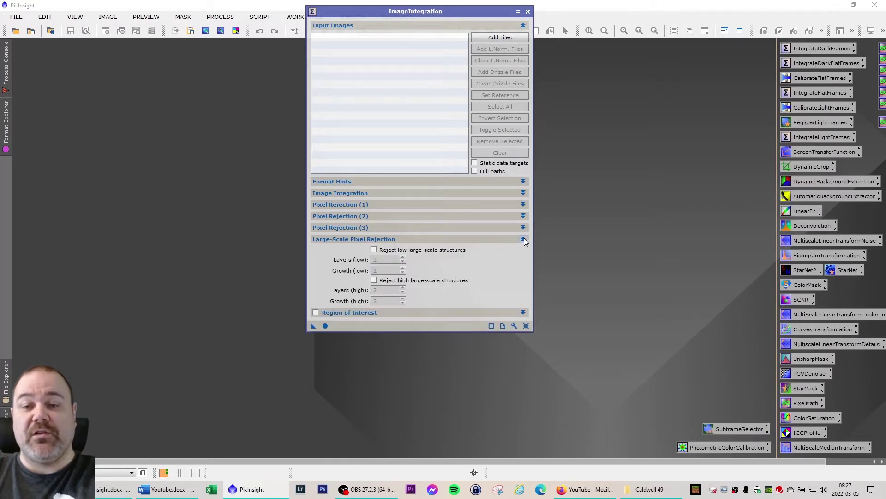
left_click(523, 238)
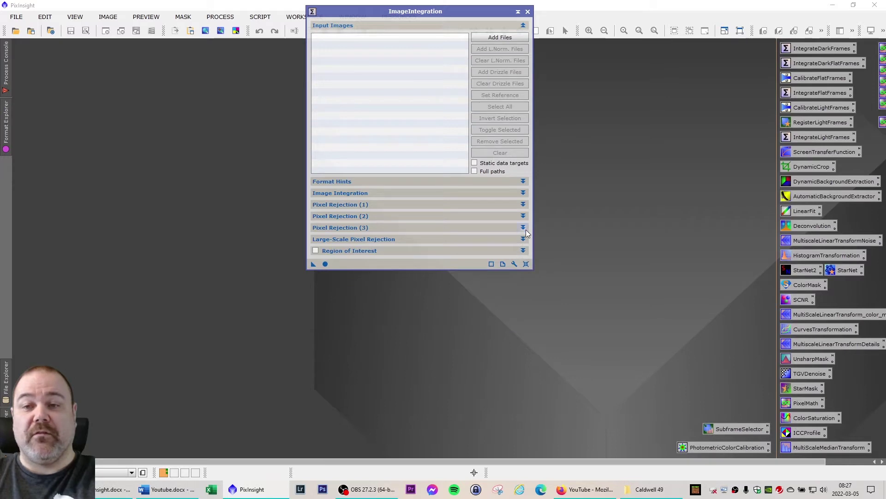
left_click(524, 193)
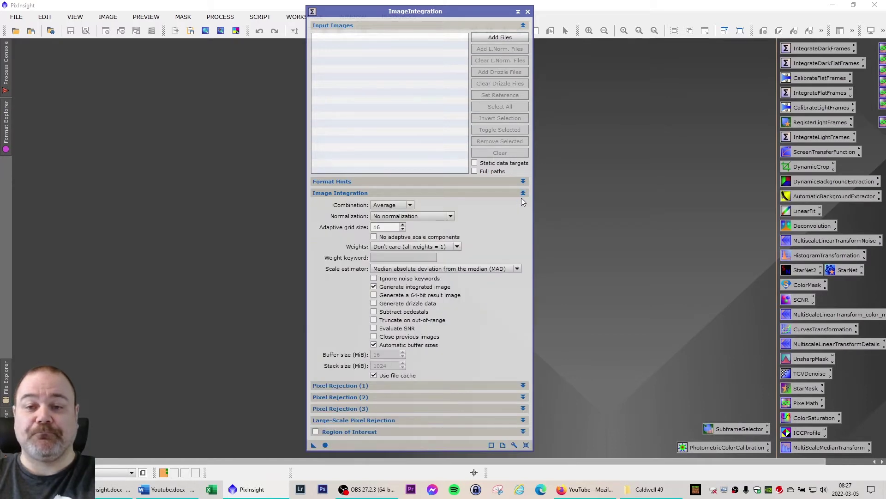
Step: Add all dark frames, D_Dark_1823 through D_Dark_1862, from the Caldwell 49 Dark frames folder as input images
left_click_drag(424, 15, 442, 18)
left_click(511, 41)
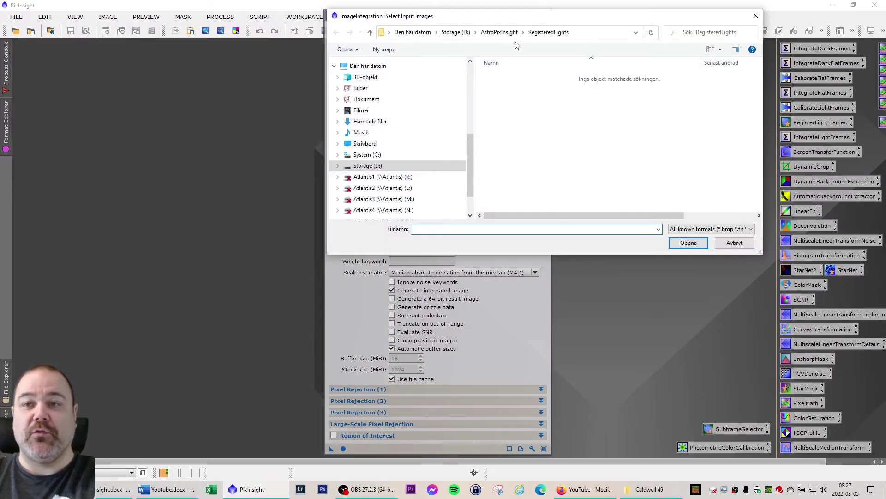
left_click(502, 33)
double_click(504, 77)
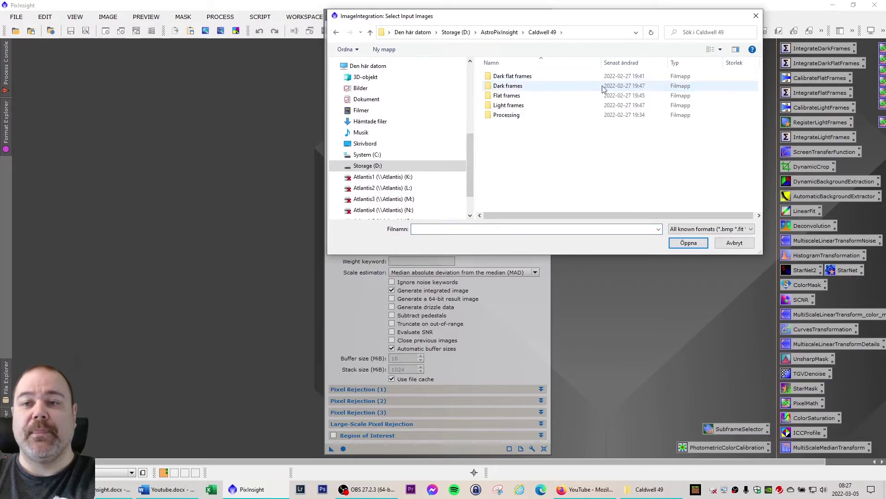
double_click(508, 88)
left_click(531, 75)
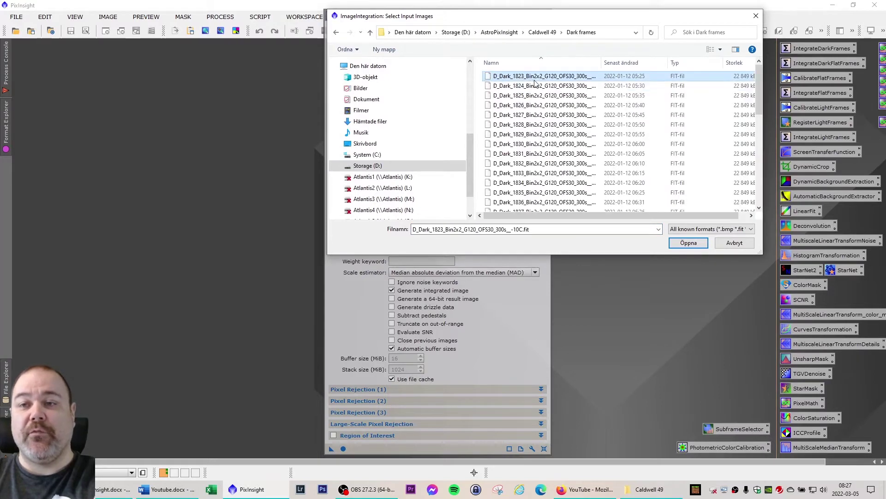
scroll(571, 139, "down", 8)
left_click(551, 207, "shift")
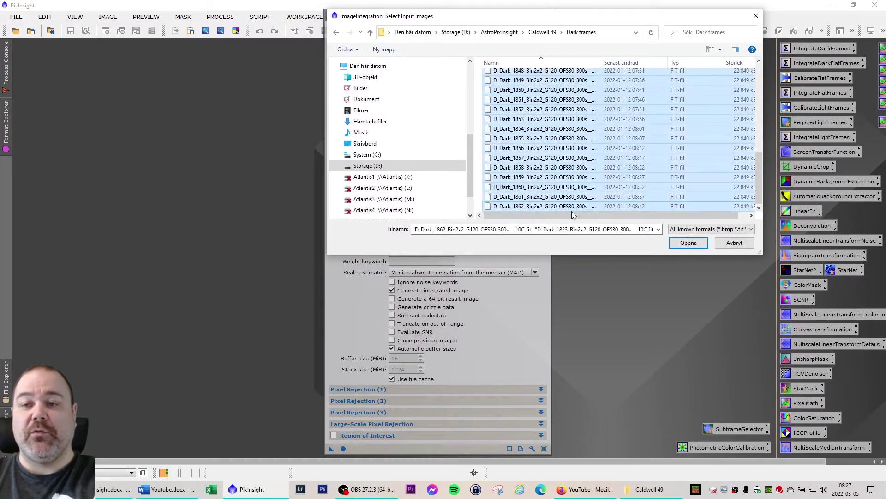
left_click(688, 243)
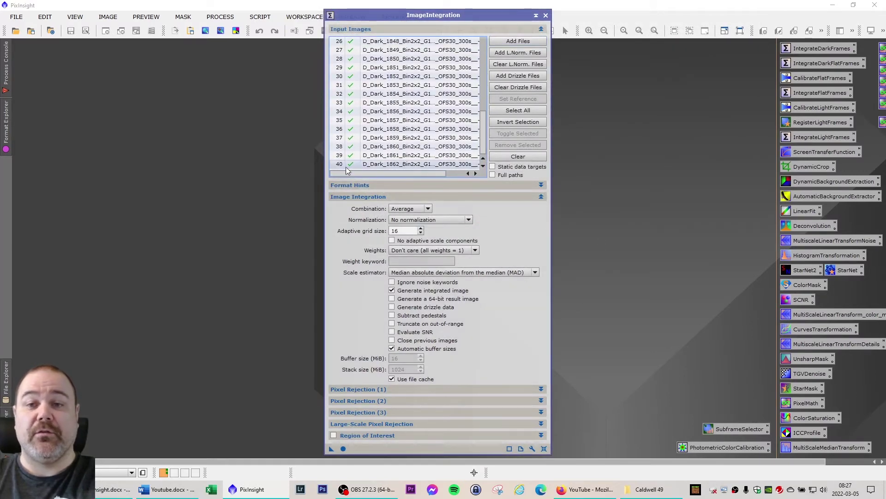
Step: Check the list of added dark frames from first to last and run the integration globally
scroll(395, 71, "down", 3)
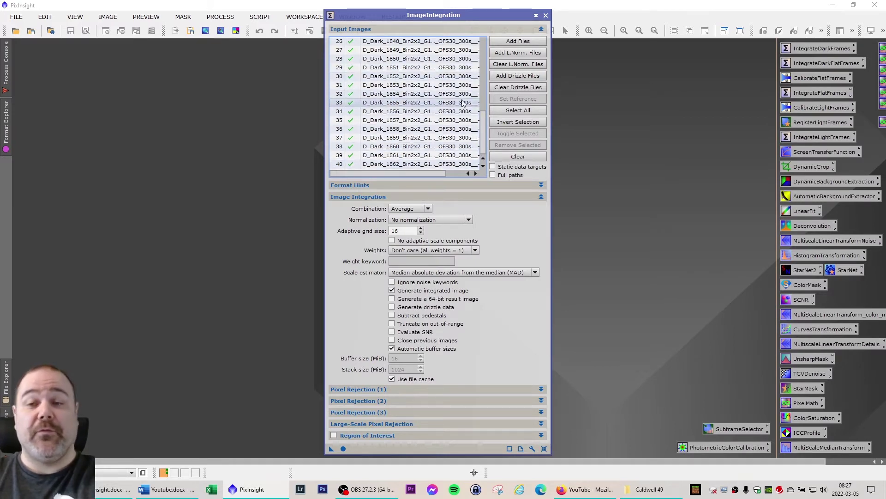
left_click_drag(484, 139, 461, 31)
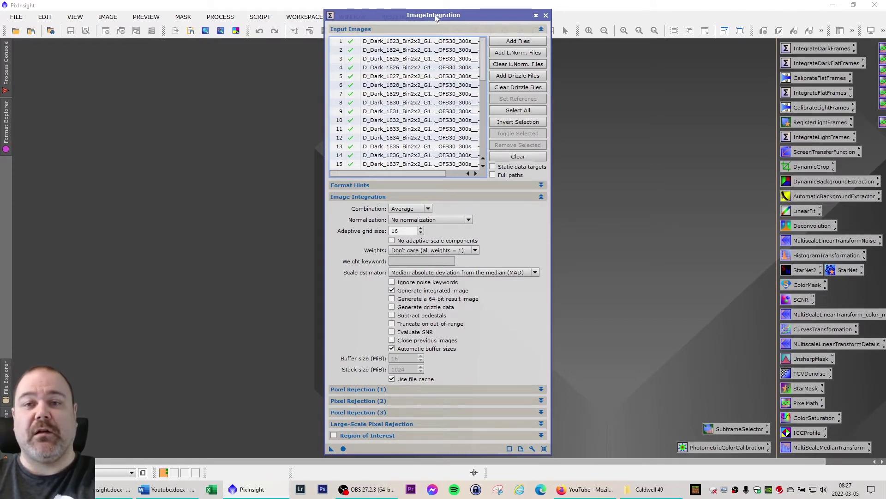
left_click_drag(435, 17, 430, 13)
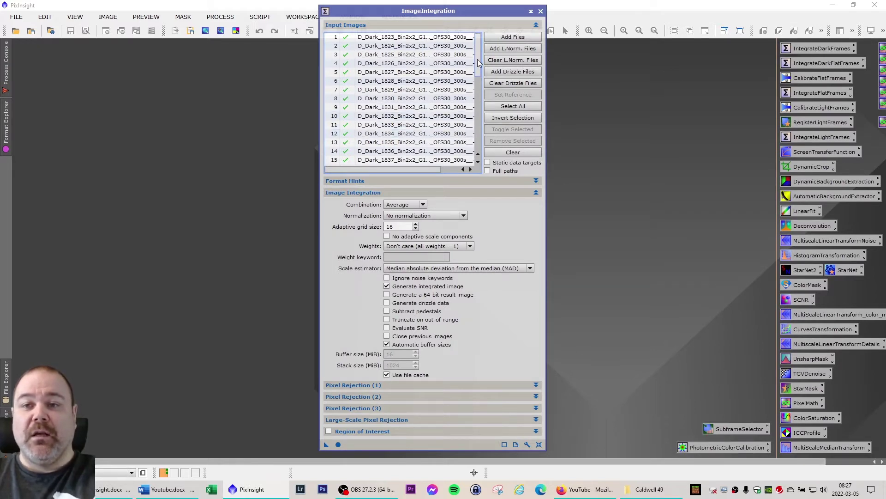
left_click_drag(479, 69, 487, 133)
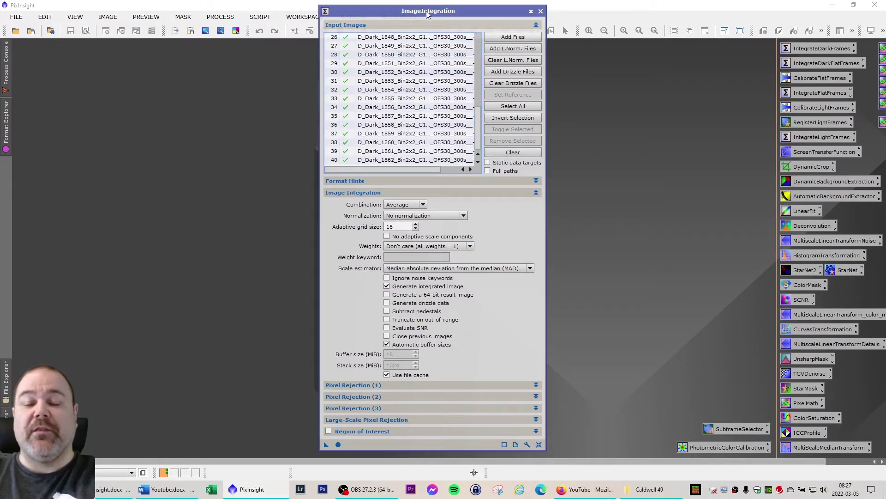
left_click_drag(425, 12, 448, 14)
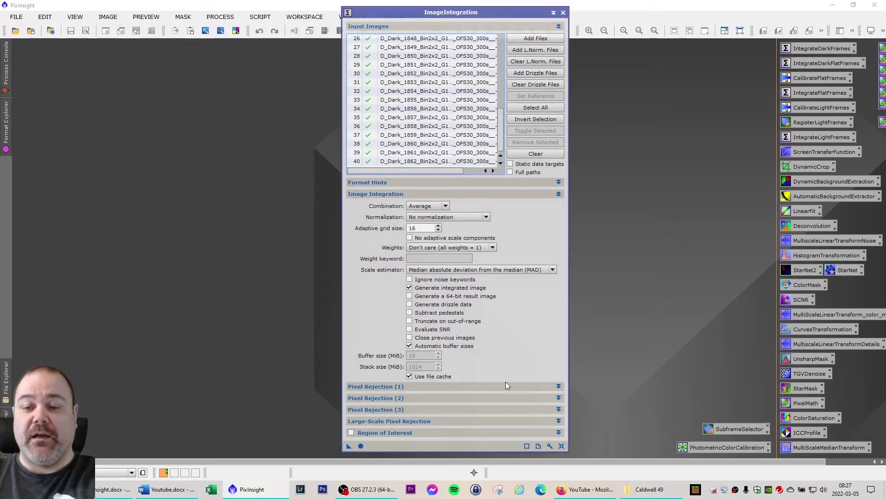
left_click(361, 446)
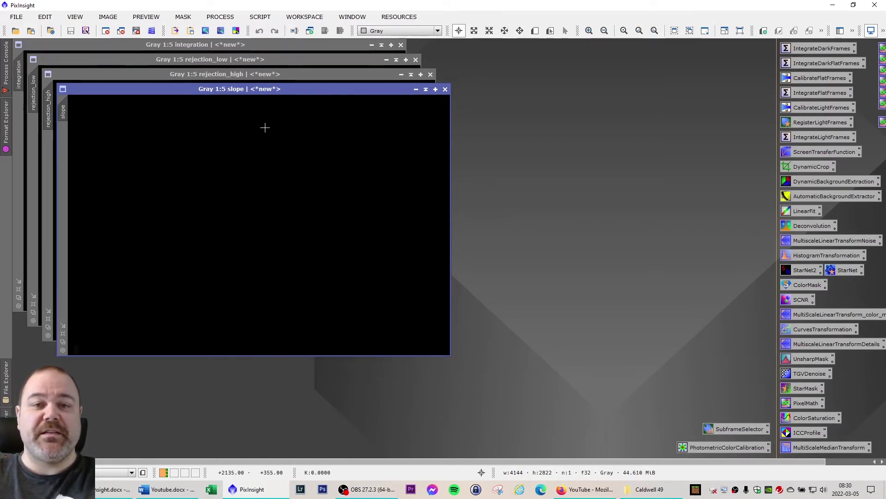
Step: Close the rejection_low, rejection_high and slope images, keeping only the integration image open
left_click_drag(234, 94, 272, 113)
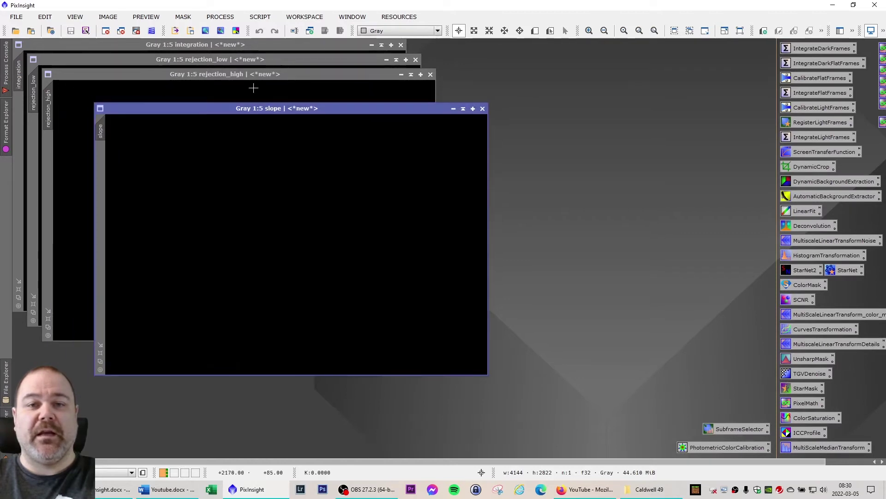
left_click_drag(238, 74, 276, 75)
left_click(430, 75)
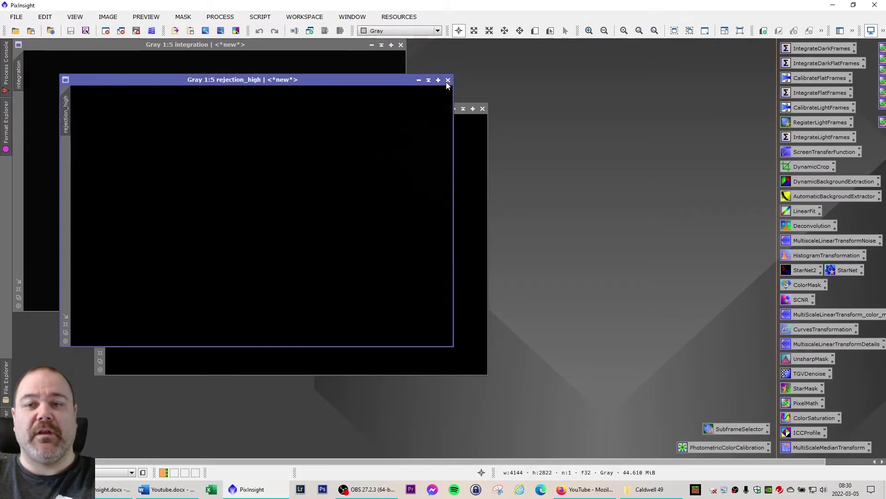
left_click(448, 80)
left_click(483, 109)
left_click_drag(234, 44, 244, 54)
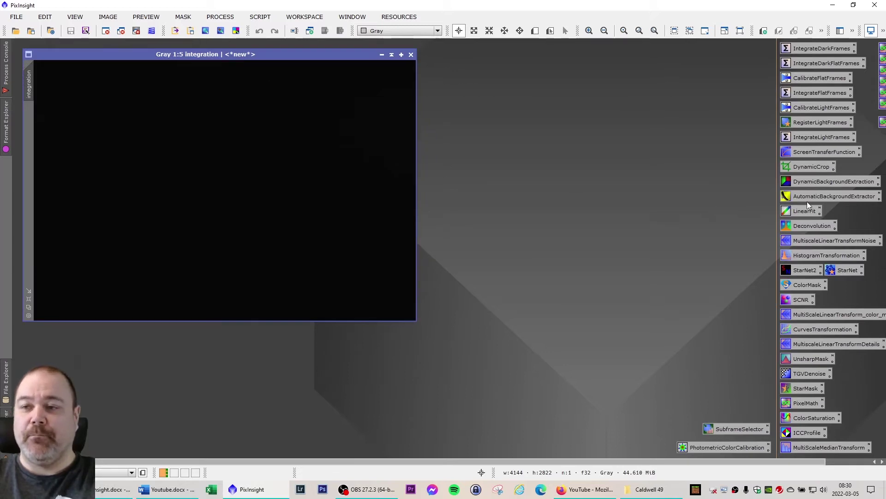
Step: Open ScreenTransferFunction, close the ImageIntegration dialog and apply an automatic screen stretch to the integration image
double_click(816, 154)
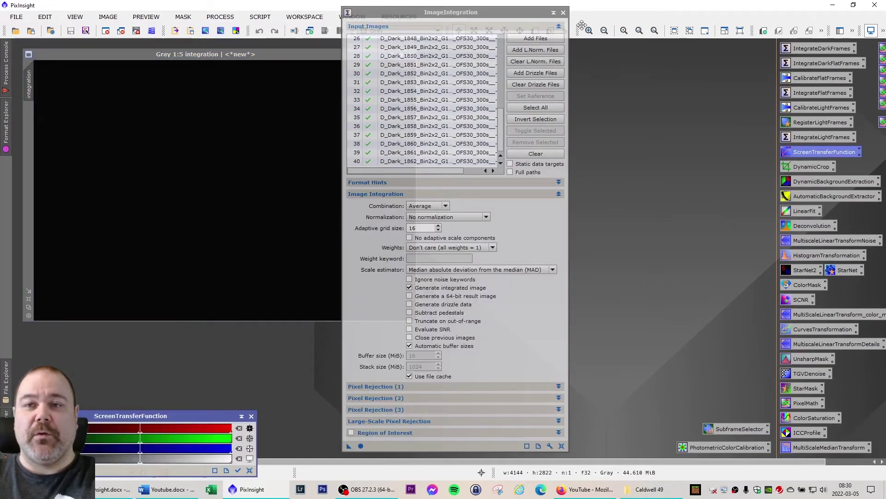
left_click(563, 13)
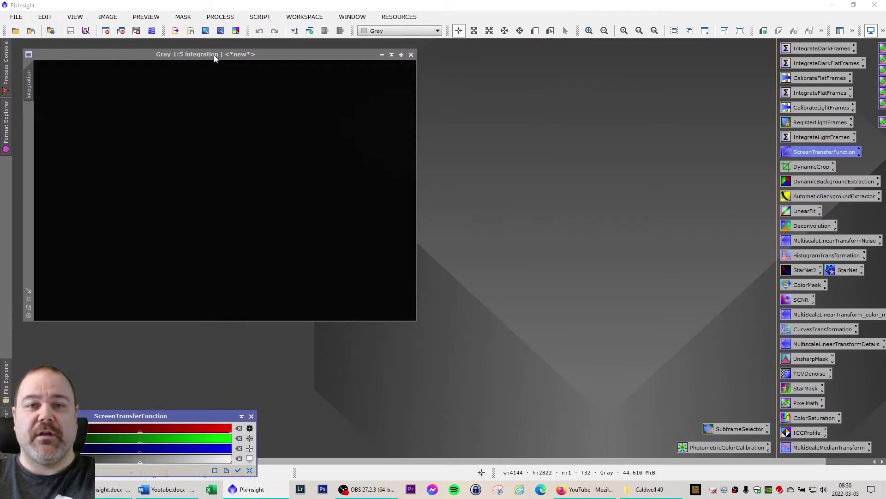
left_click_drag(214, 55, 213, 54)
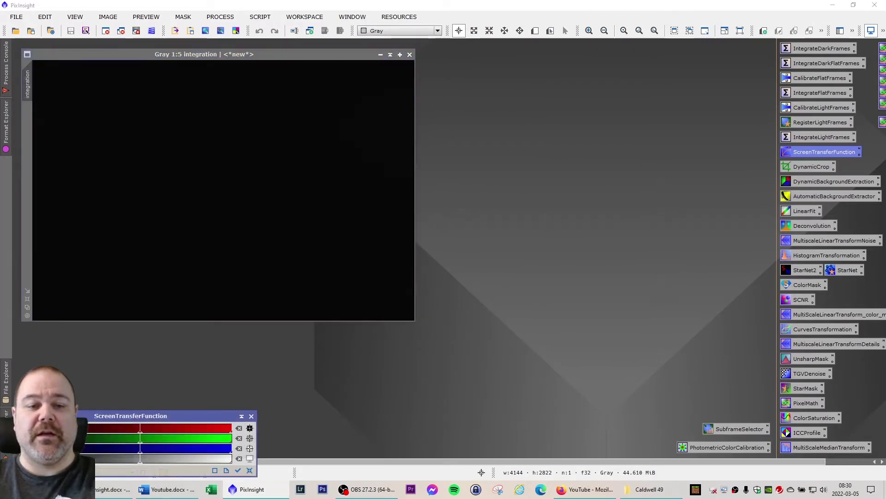
key("ctrl+a")
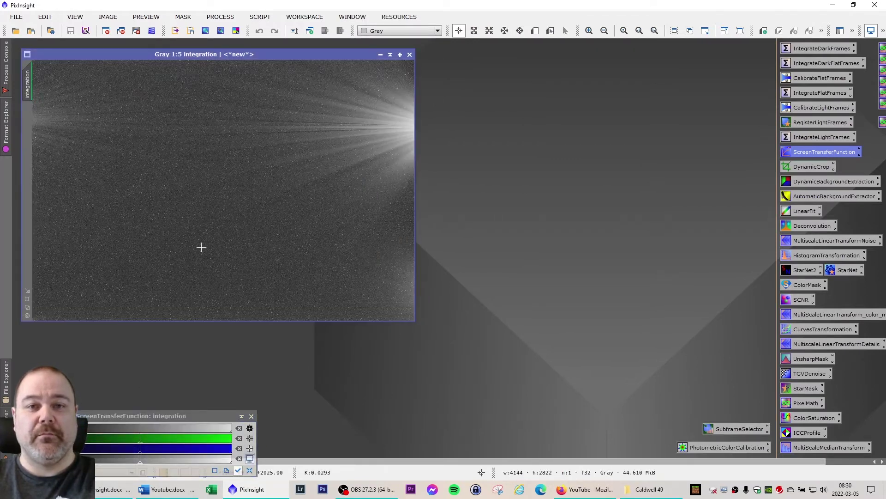
left_click_drag(215, 55, 230, 55)
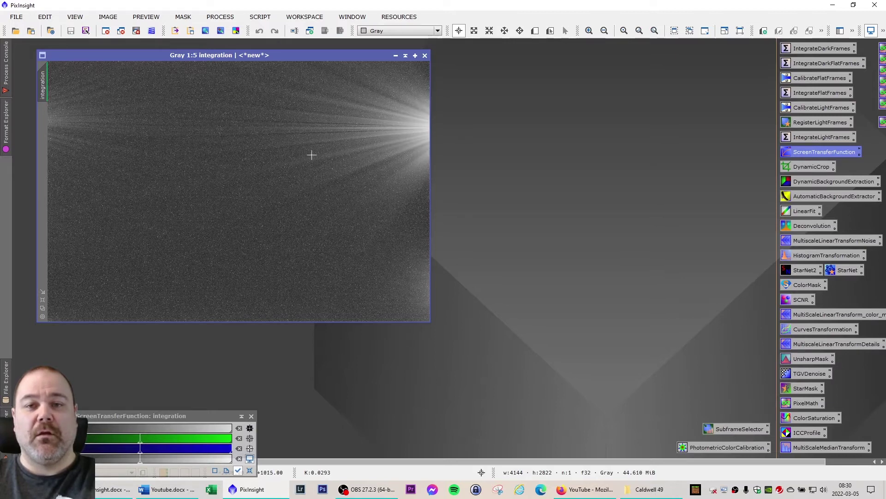
left_click_drag(233, 55, 224, 56)
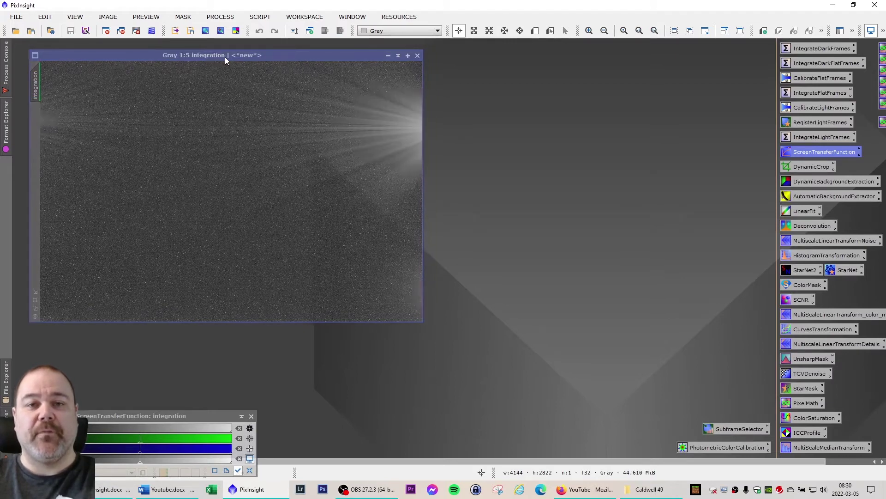
Step: Start saving the integration image under a new name and browse to the AstroPixInsight Caldwell 49 folder on Storage (D:)
left_click(16, 17)
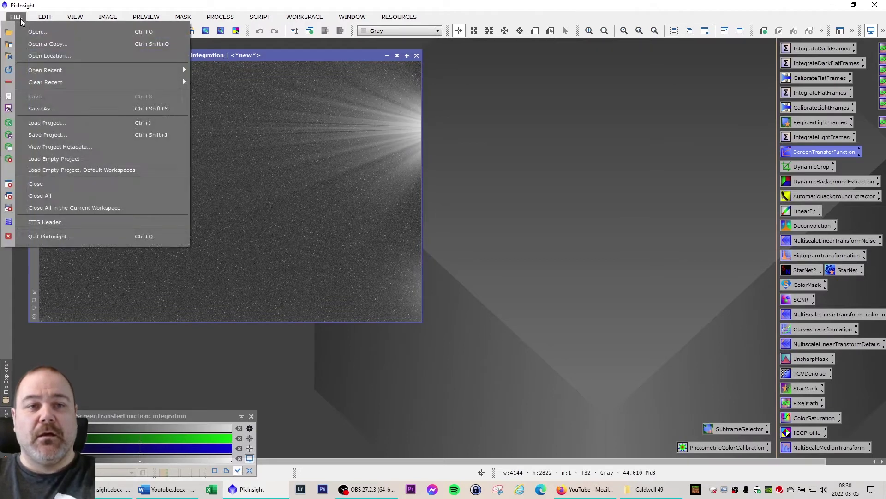
left_click(62, 109)
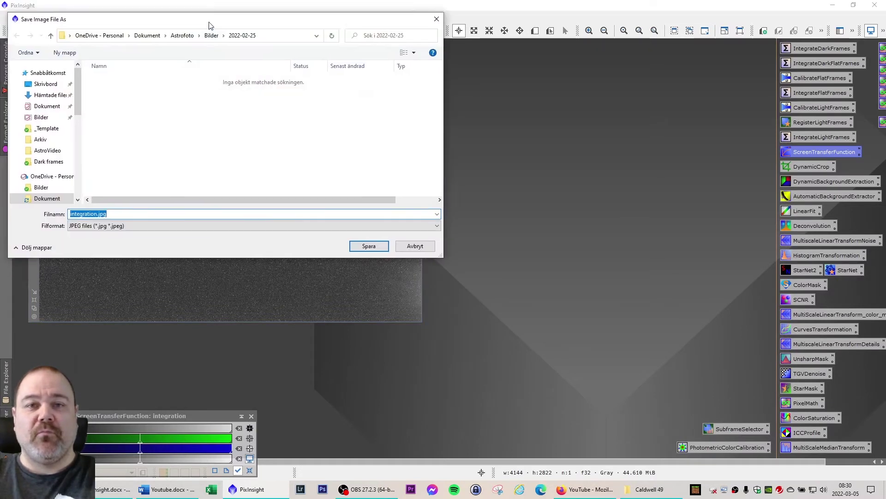
left_click_drag(209, 124, 210, 203)
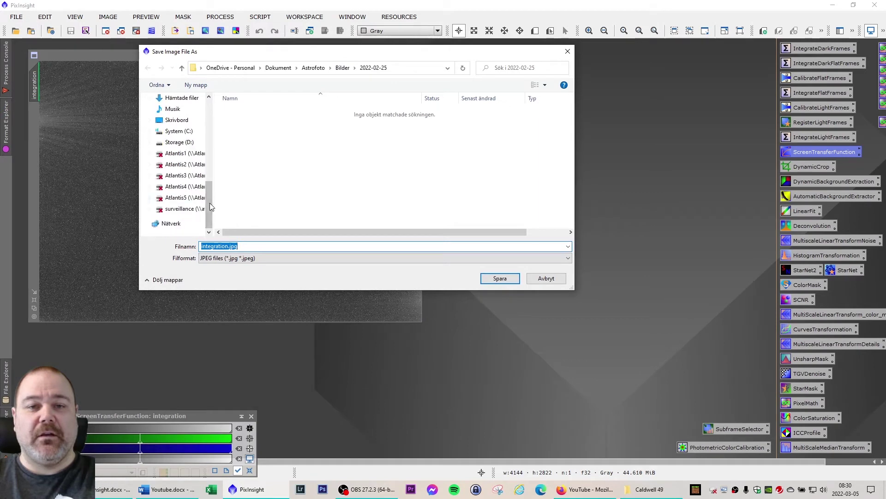
left_click(174, 143)
double_click(280, 115)
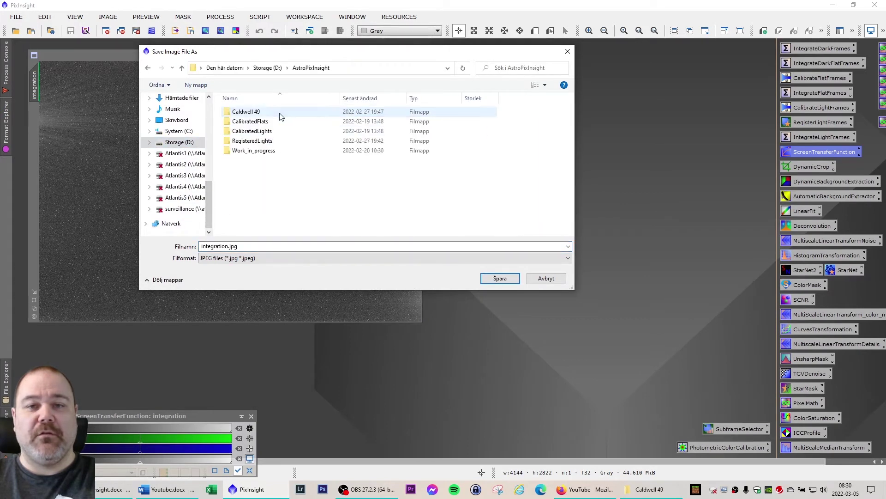
double_click(262, 116)
left_click_drag(295, 53, 321, 56)
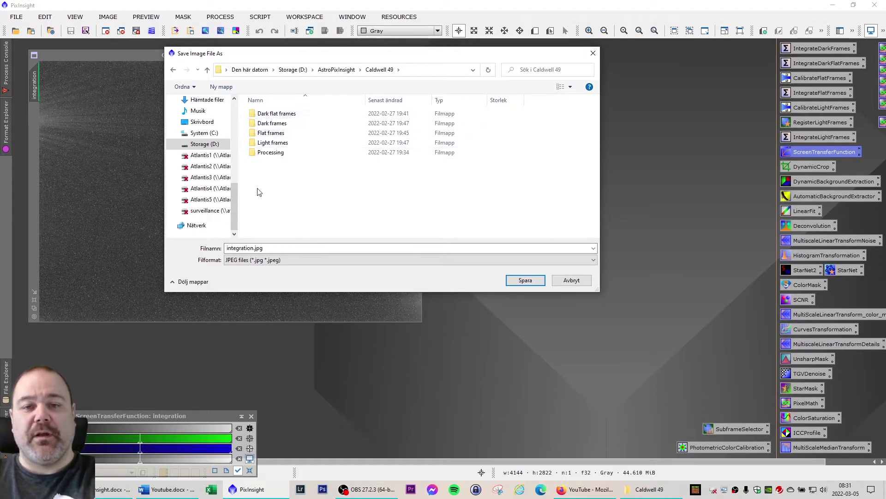
Step: Save the image in XISF format as MasterDark with the default 32-bit floating point options, and close it
left_click(277, 260)
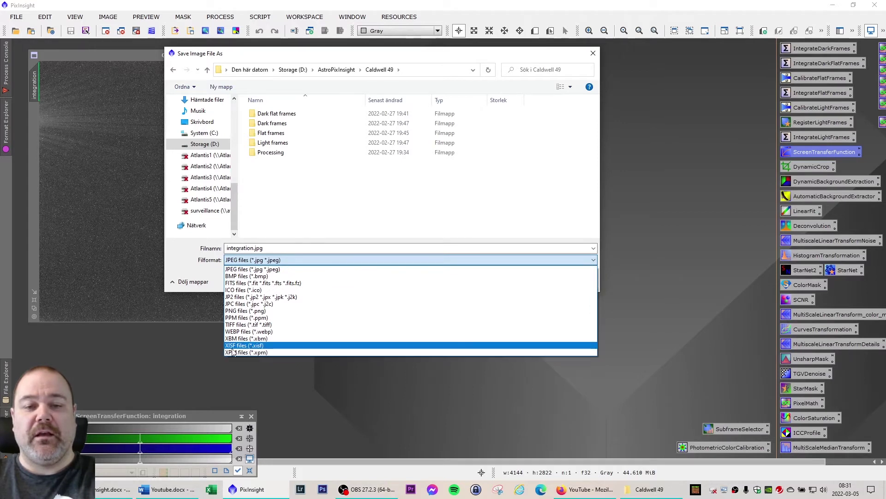
left_click(268, 345)
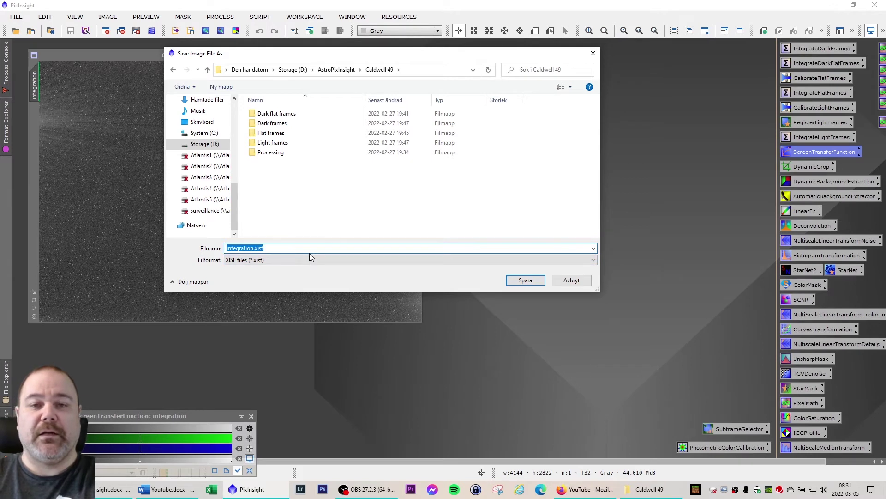
type("Maste")
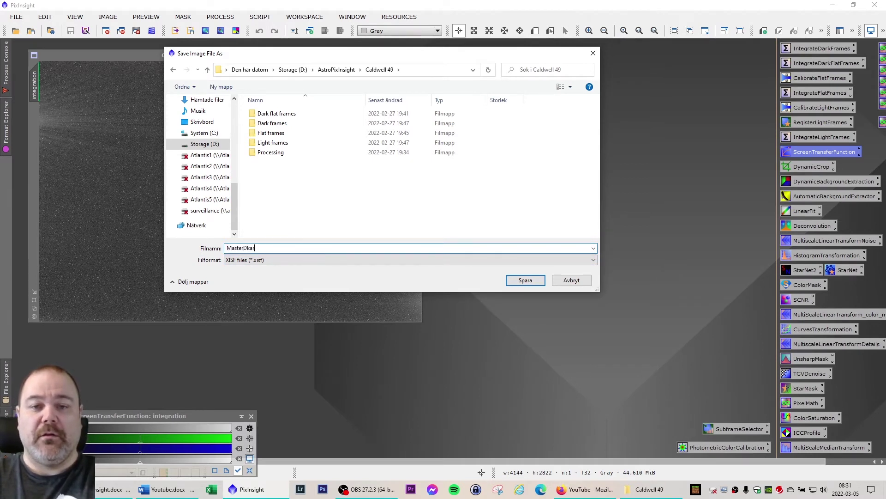
type("rDark")
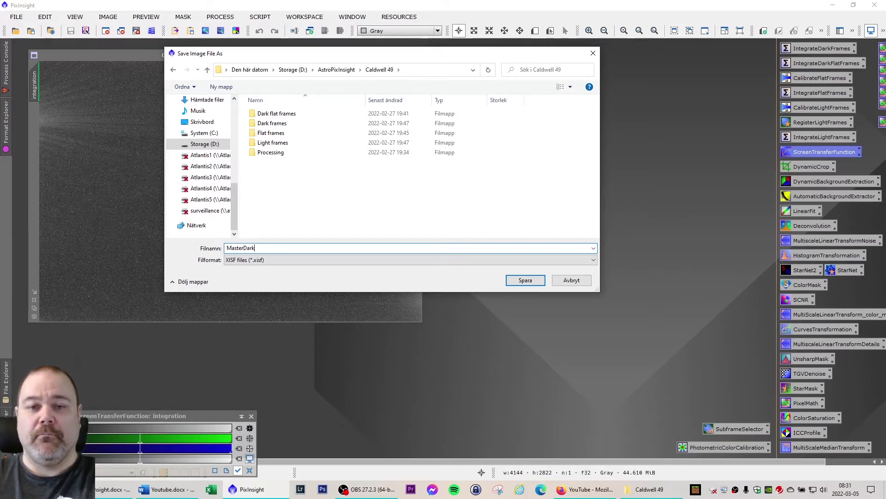
key("Return")
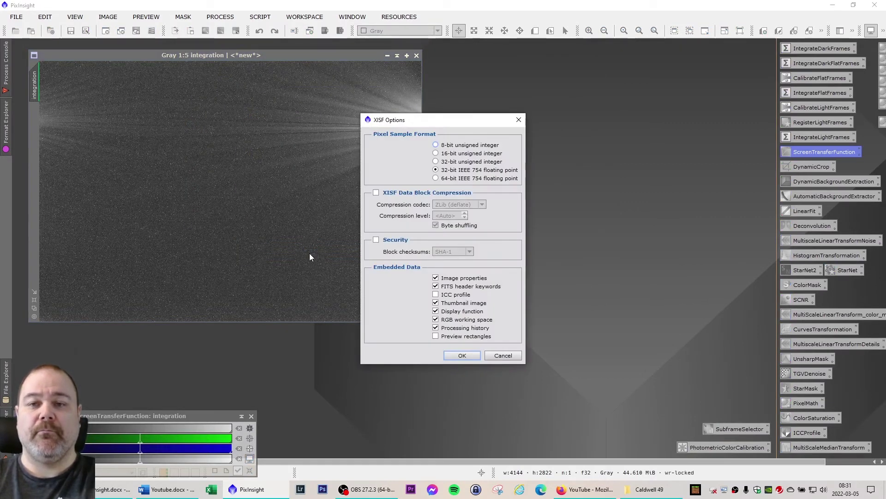
left_click(462, 354)
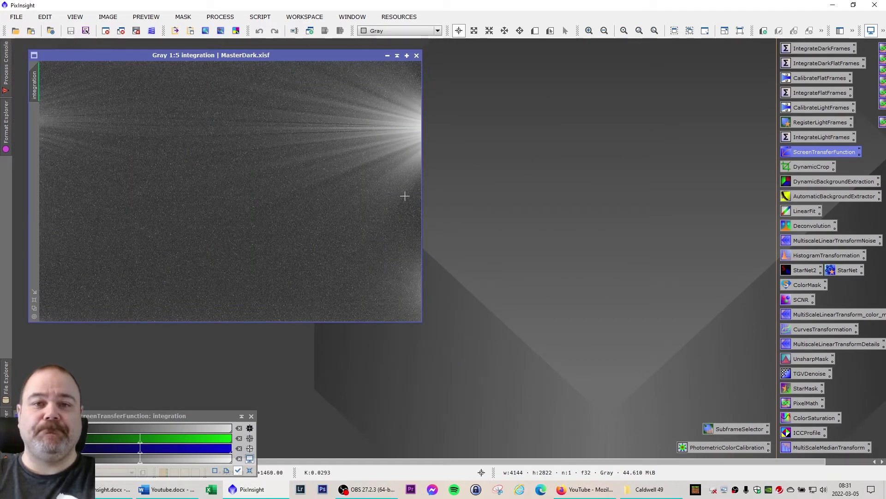
left_click(416, 55)
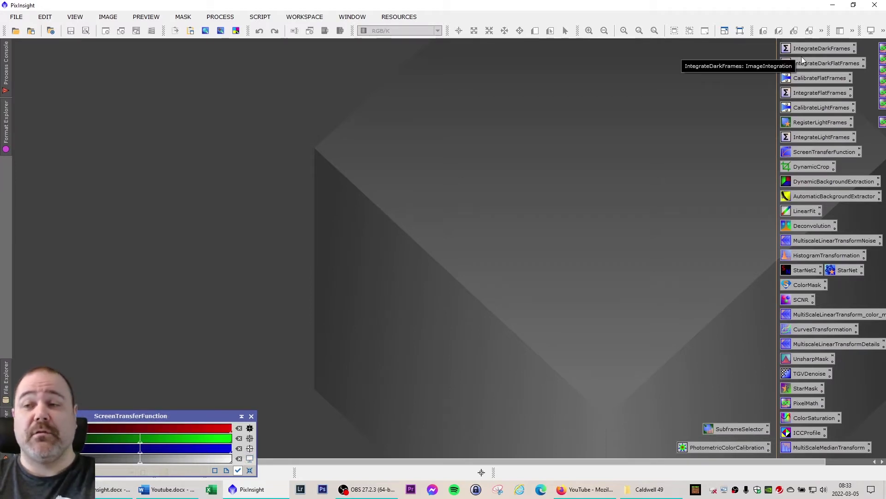
Step: Open the saved IntegrateDarkFlatFrames process and check its Pixel Rejection (1) settings
double_click(821, 64)
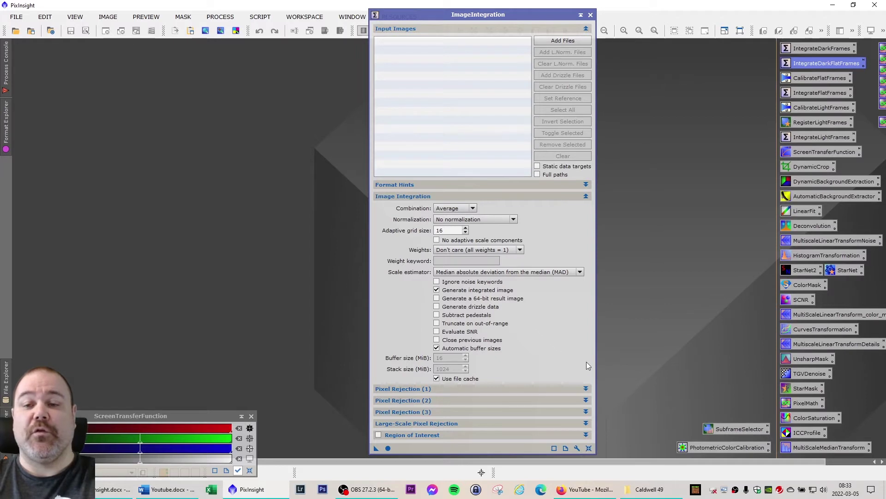
left_click(586, 389)
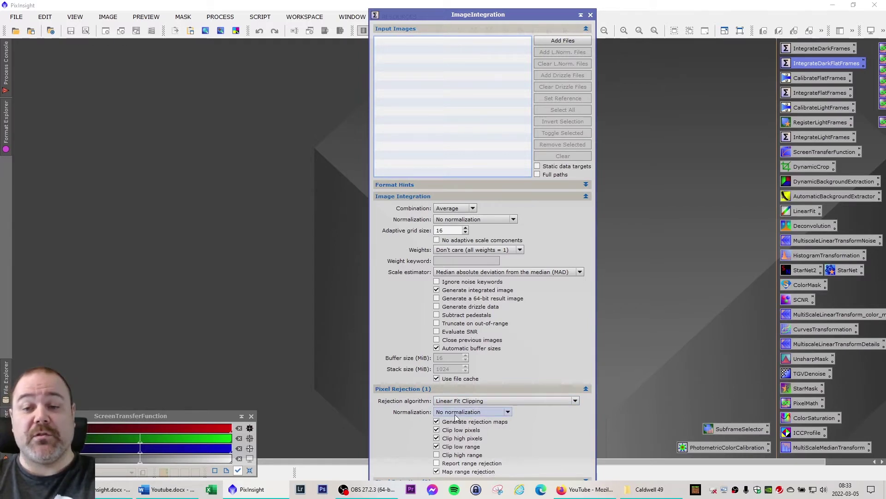
left_click(586, 388)
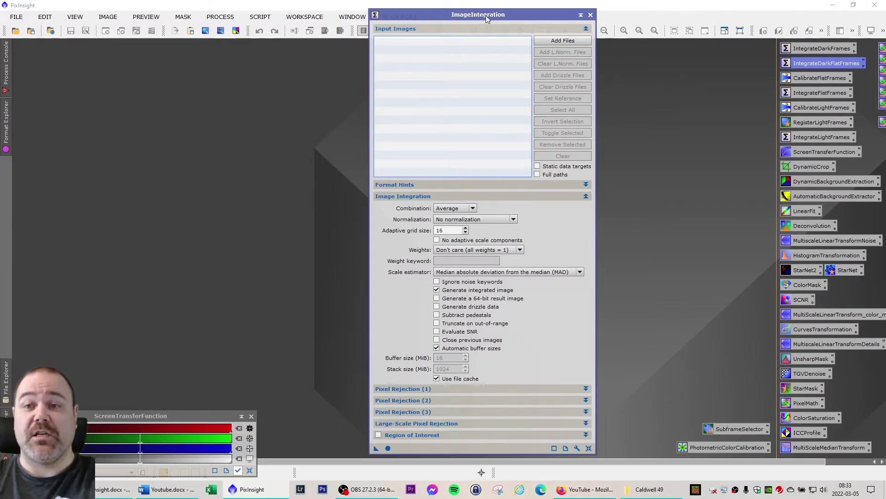
left_click_drag(486, 15, 536, 15)
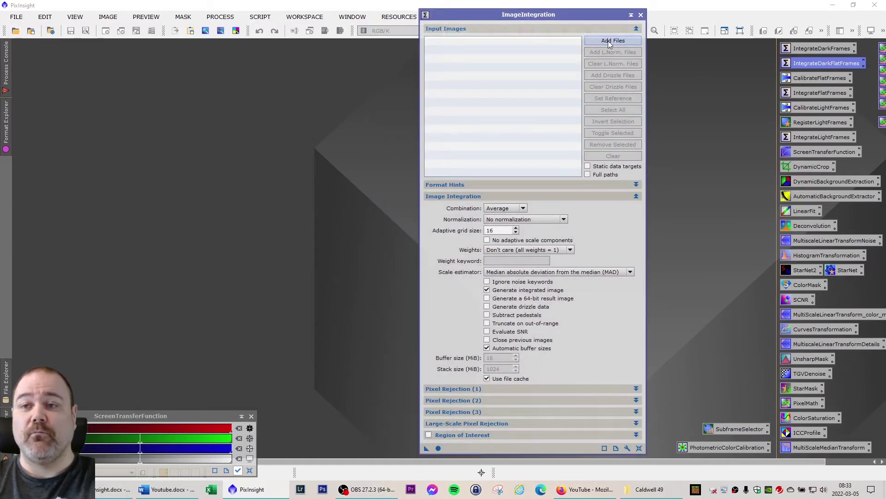
Step: Start adding input images, open the Caldwell 49 Dark flat frames folder and look through its HA, OIII and SII files
left_click(608, 40)
left_click_drag(597, 63, 409, 44)
left_click(451, 56)
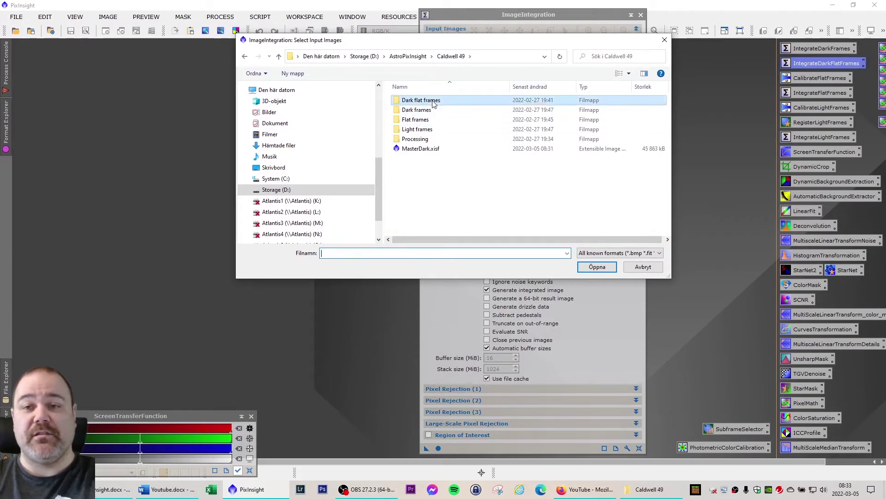
double_click(485, 100)
left_click_drag(511, 86, 575, 85)
scroll(484, 157, "down", 9)
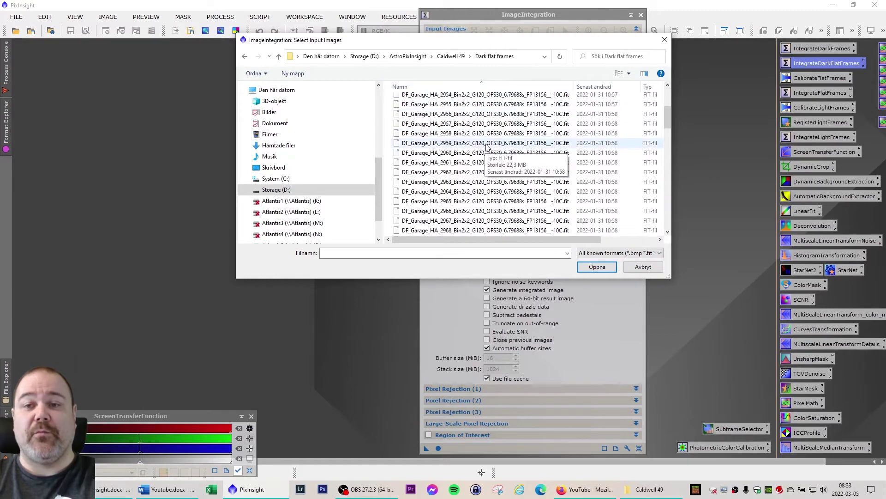
scroll(483, 157, "down", 11)
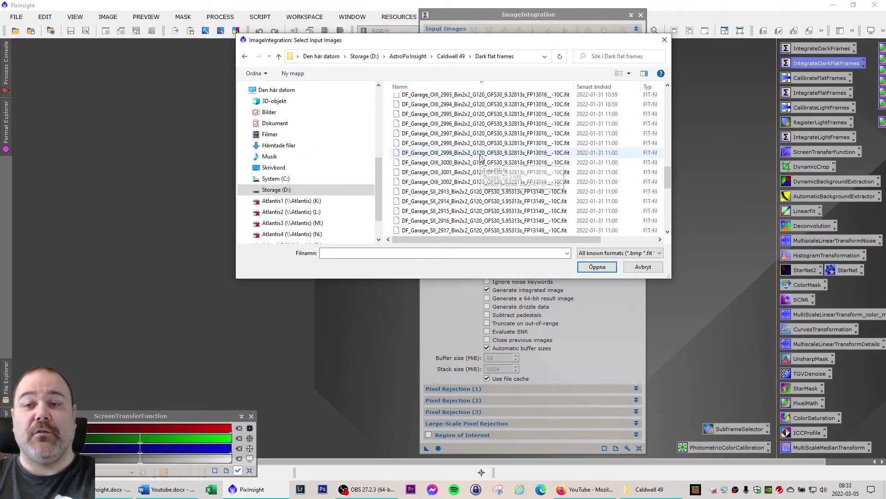
scroll(469, 187, "up", 8)
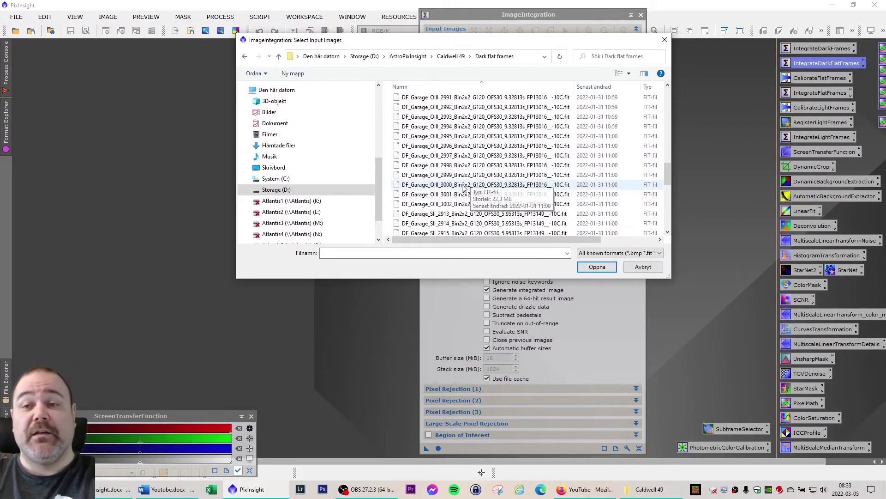
scroll(467, 187, "up", 12)
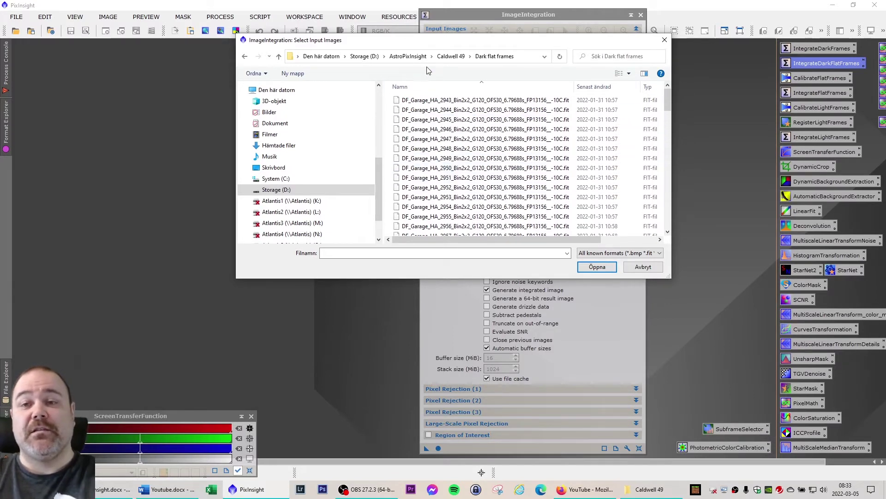
left_click_drag(416, 44, 376, 66)
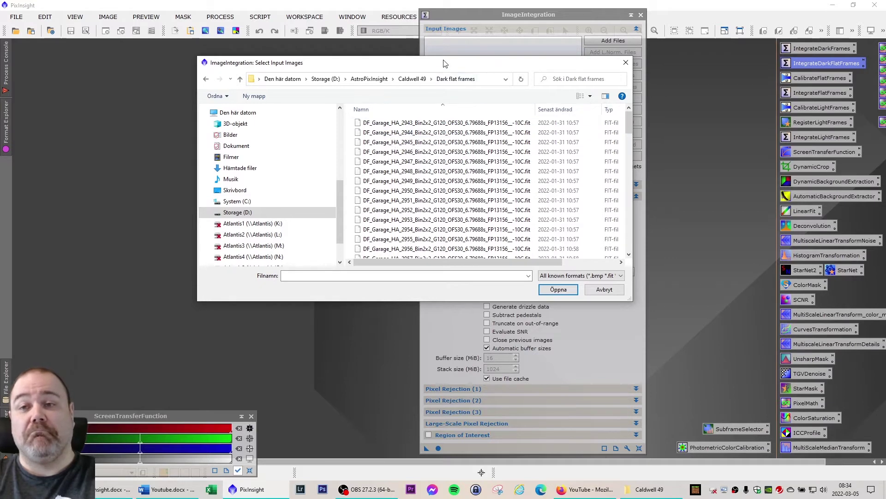
left_click_drag(445, 62, 460, 60)
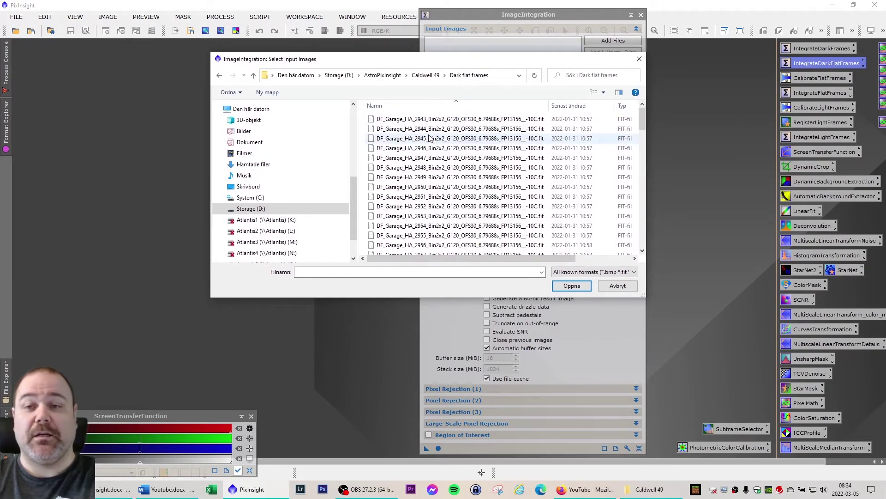
Step: Add the HA dark flat frames, DF_Garage_HA_2943 through DF_Garage_HA_2972, as input images and check the list
left_click(419, 121)
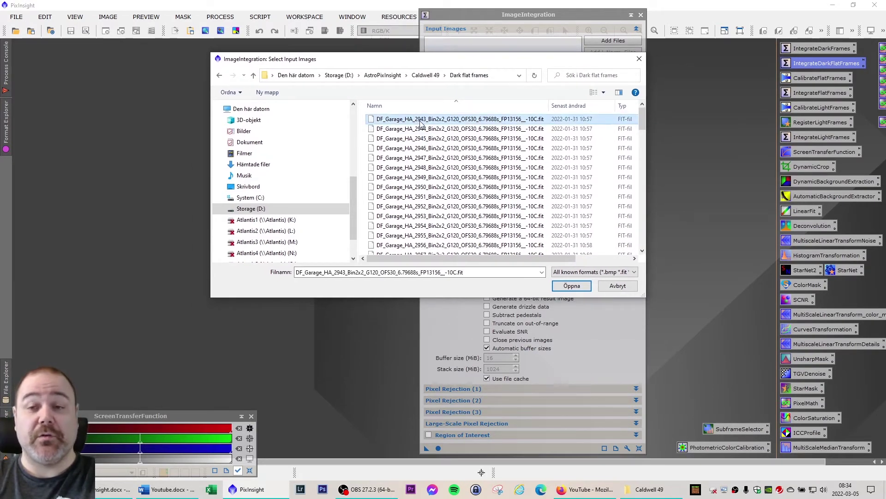
scroll(429, 153, "down", 9)
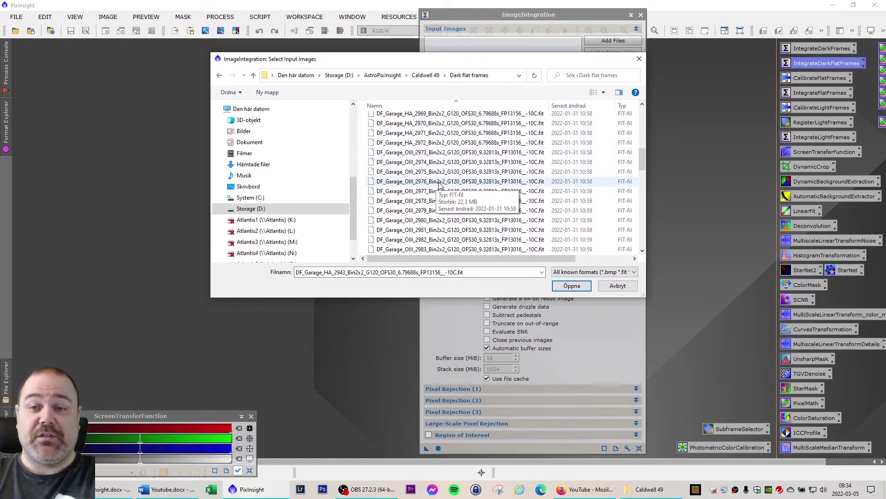
scroll(441, 184, "up", 1)
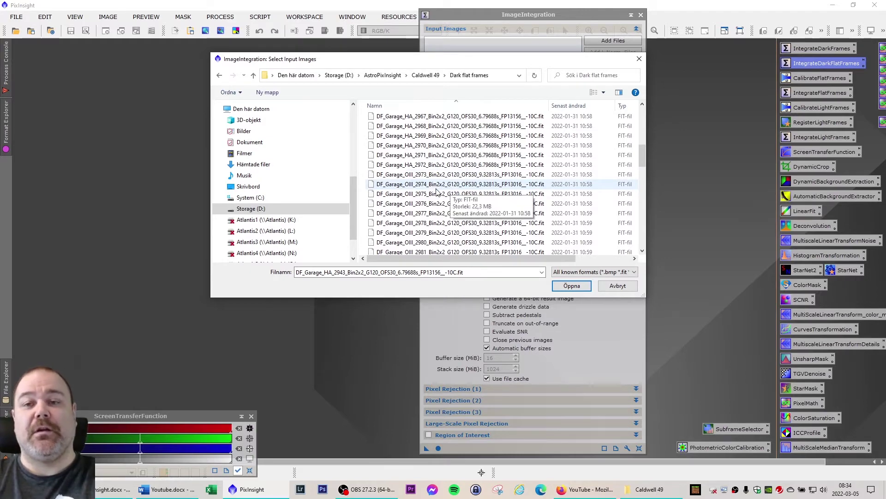
left_click(421, 165, "shift")
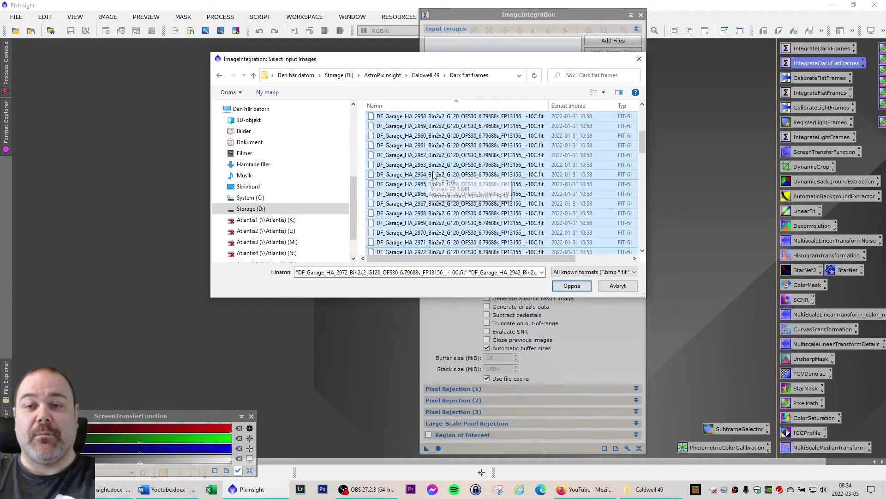
scroll(422, 134, "up", 6)
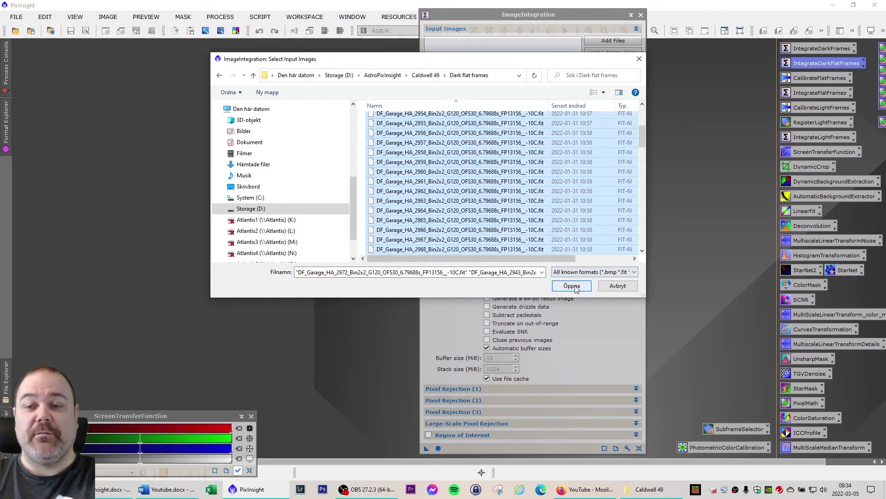
left_click(573, 285)
scroll(577, 69, "down", 5)
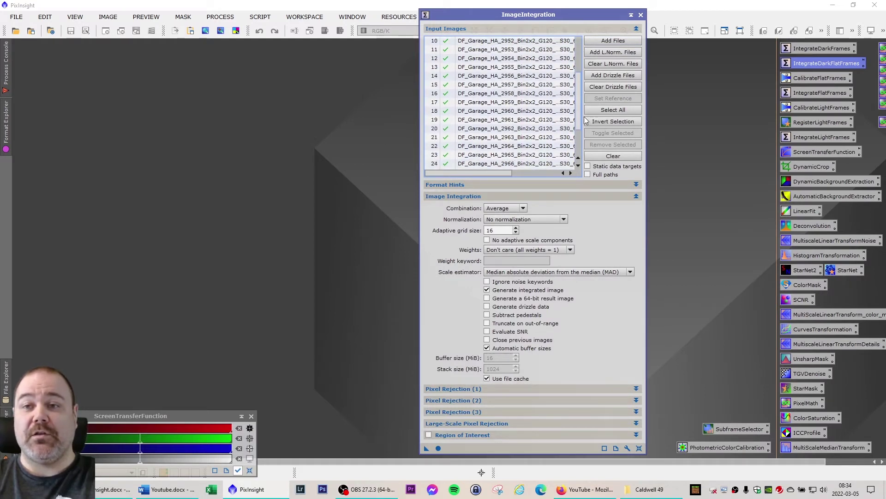
Step: Integrate the HA dark flat frames and close the resulting slope, rejection_high and rejection_low images
scroll(583, 127, "up", 1)
scroll(582, 126, "up", 4)
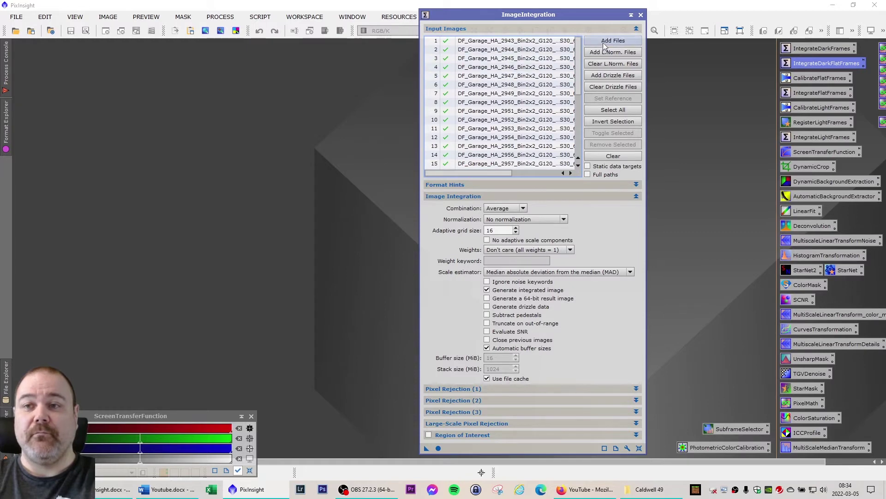
left_click(438, 450)
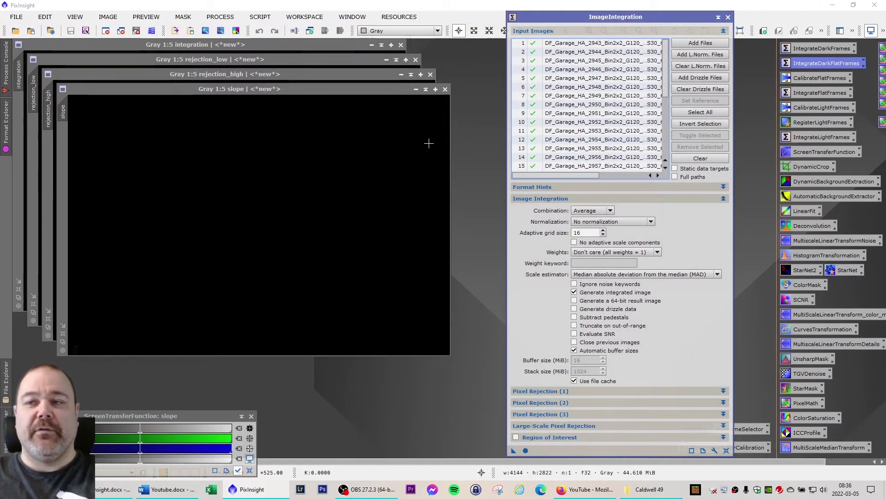
left_click(445, 88)
left_click(430, 74)
left_click(415, 59)
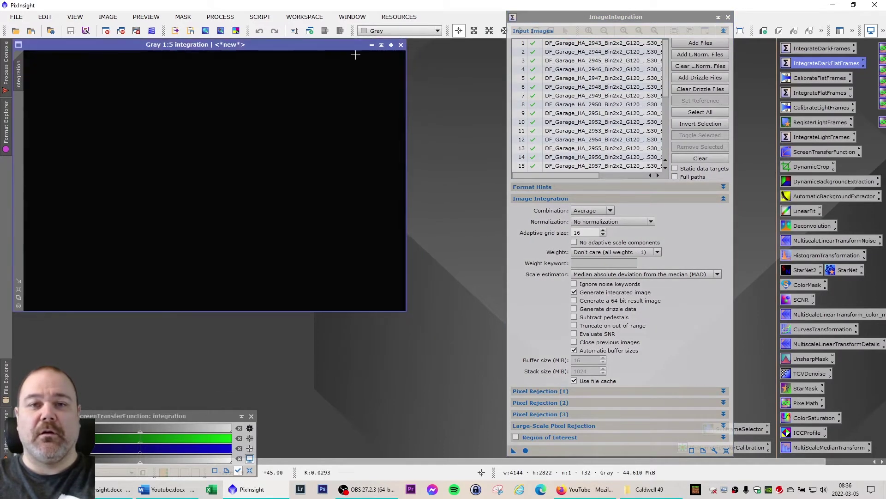
Step: Apply an automatic screen stretch to the HA integration image to inspect it
left_click_drag(263, 46, 275, 62)
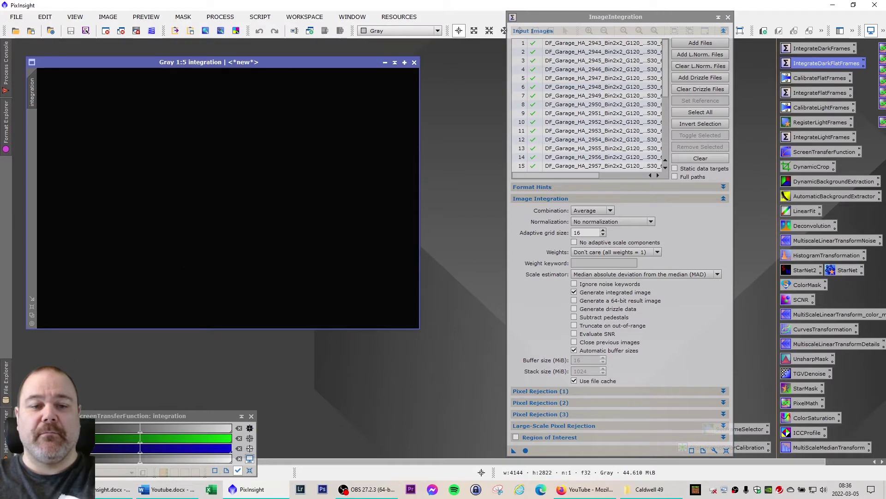
key("ctrl+a")
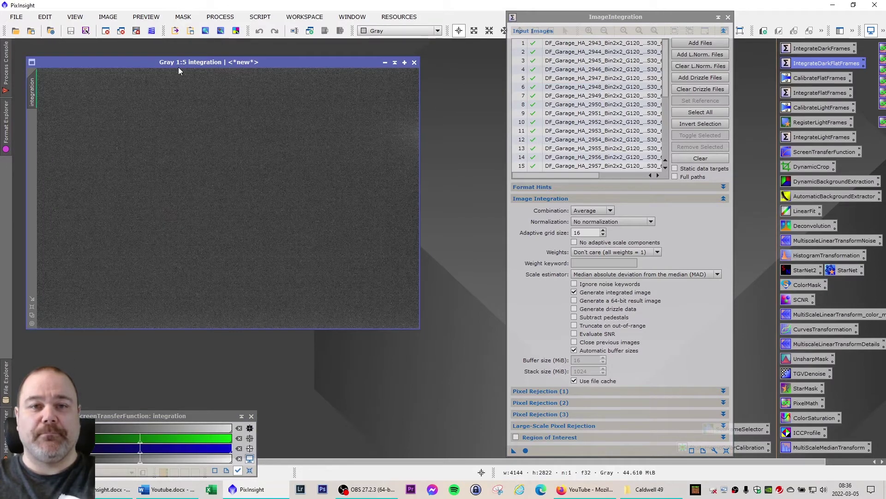
left_click_drag(178, 65, 174, 65)
Step: Save the integration image in the Caldwell 49 folder as MasterDarkFlatHA in XISF format with the default options, and close it
left_click(17, 18)
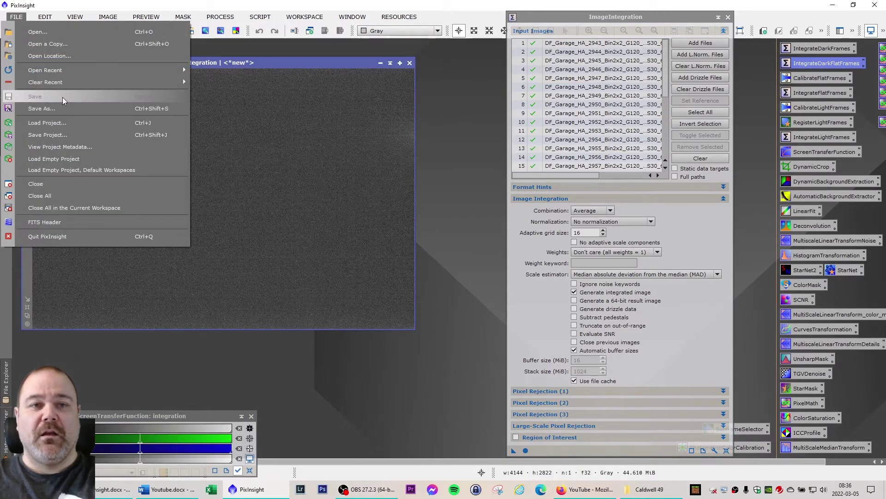
left_click(79, 108)
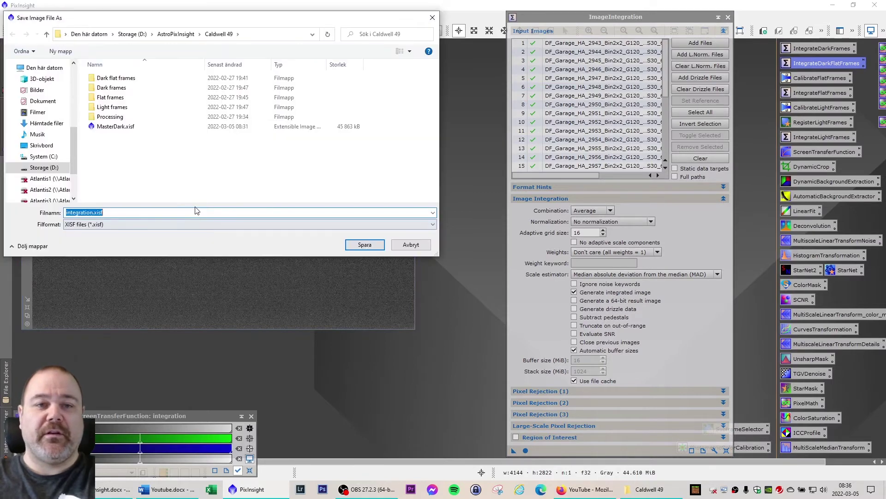
type("MasterD")
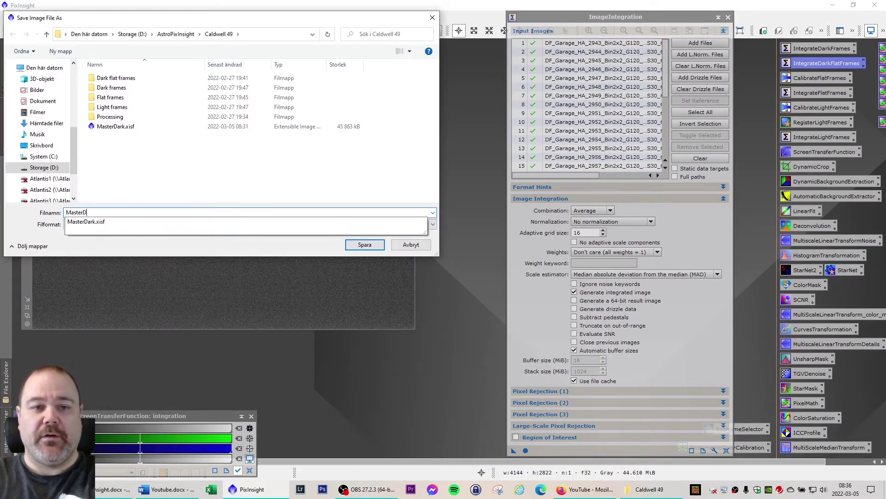
type("arkFlatHA")
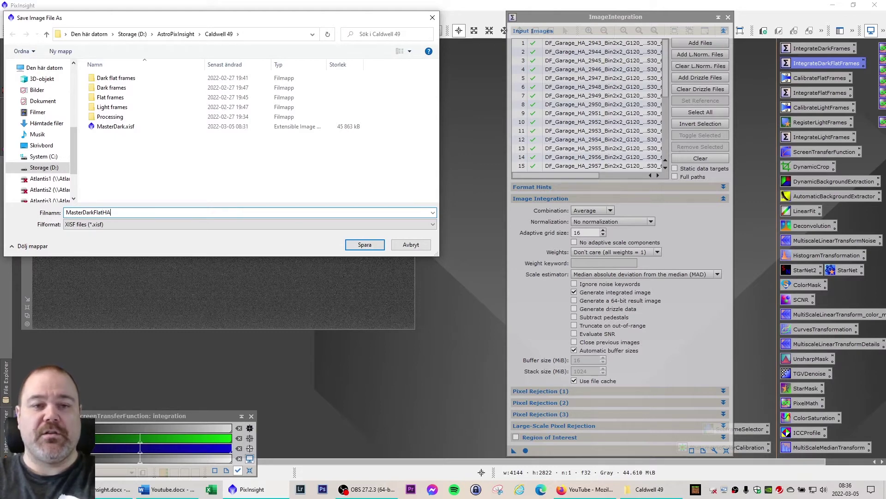
key("Return")
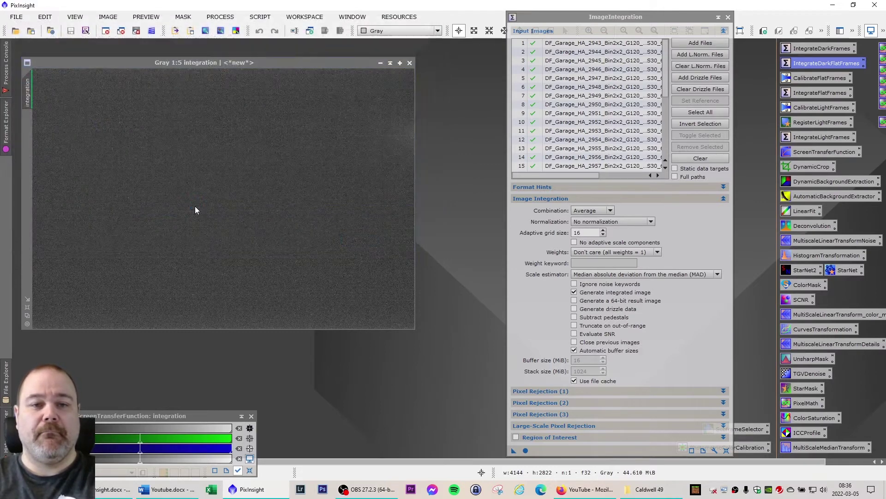
left_click(462, 356)
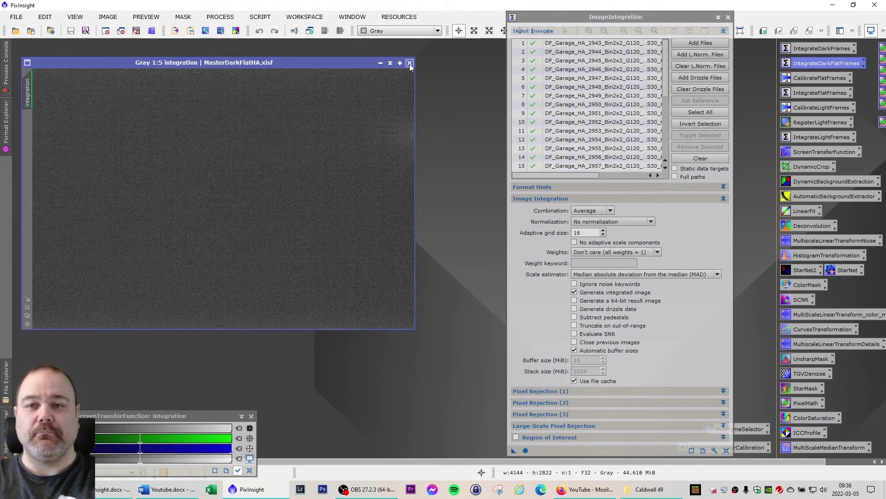
left_click(409, 64)
Step: Replace the input images with the OIII dark flat frames, DF_Garage_OIII_2973 through DF_Garage_OIII_3002, and check the list
left_click(700, 158)
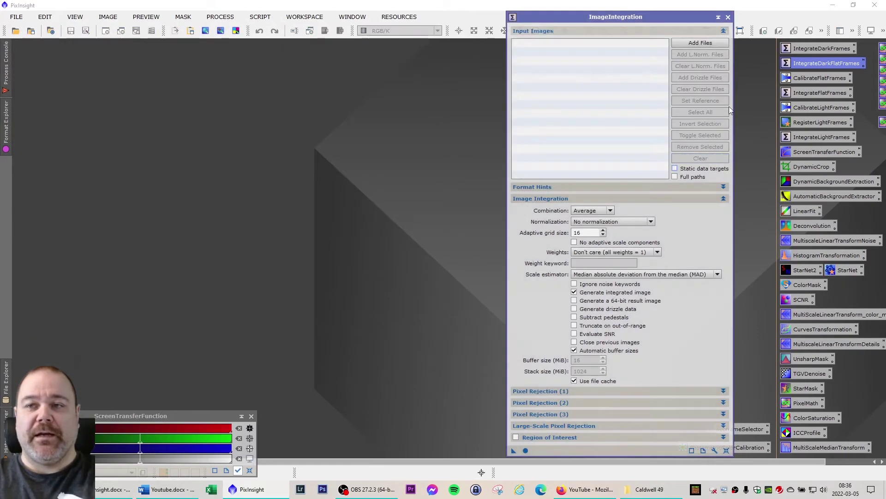
left_click(700, 43)
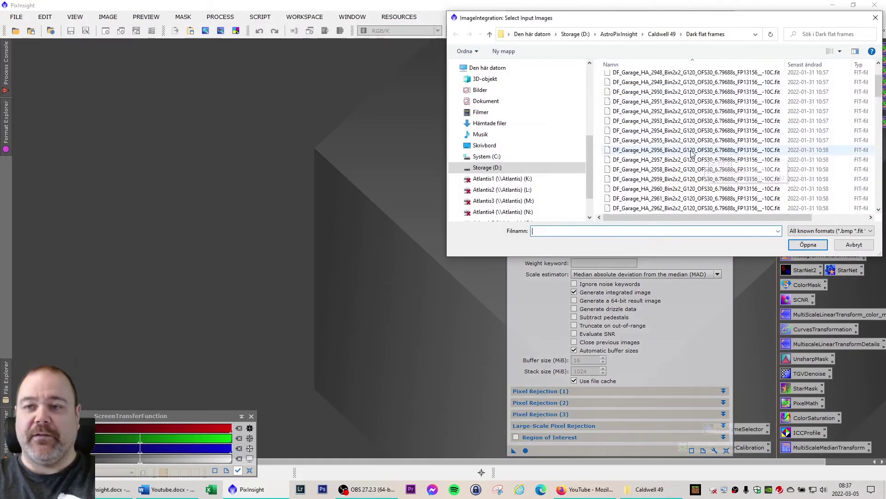
scroll(664, 143, "down", 6)
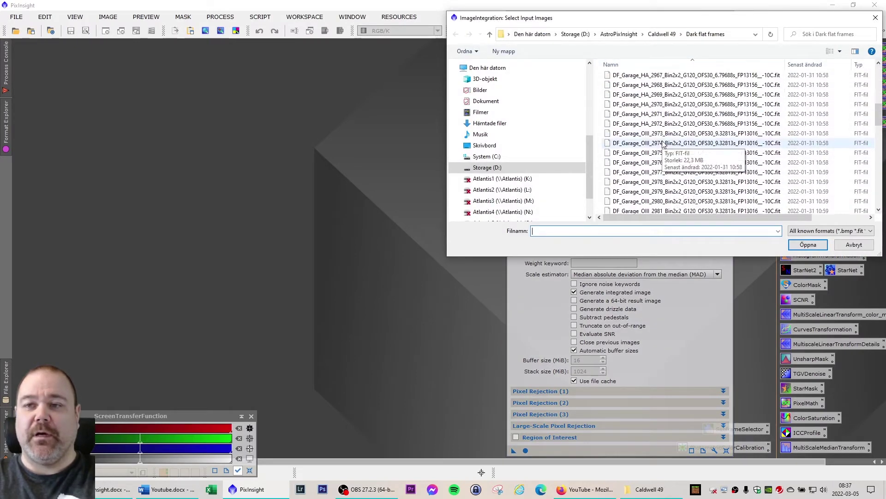
left_click(658, 133)
scroll(670, 157, "down", 10)
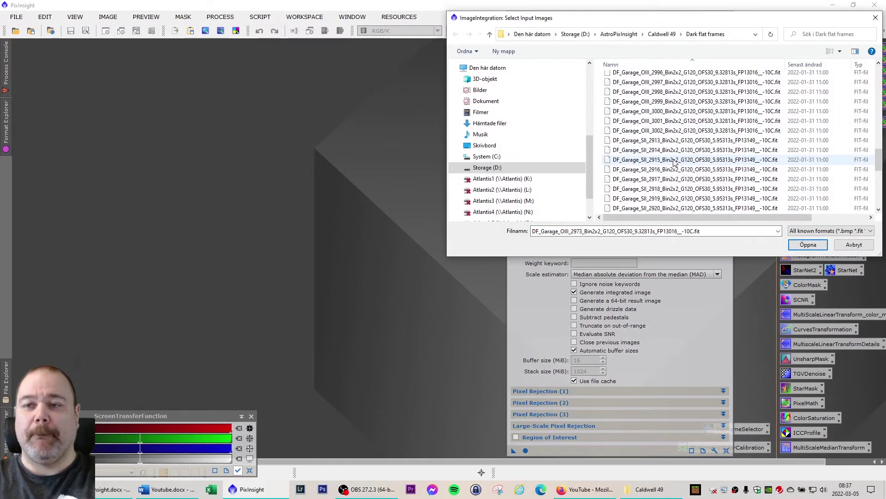
left_click(656, 132, "shift")
left_click(808, 244)
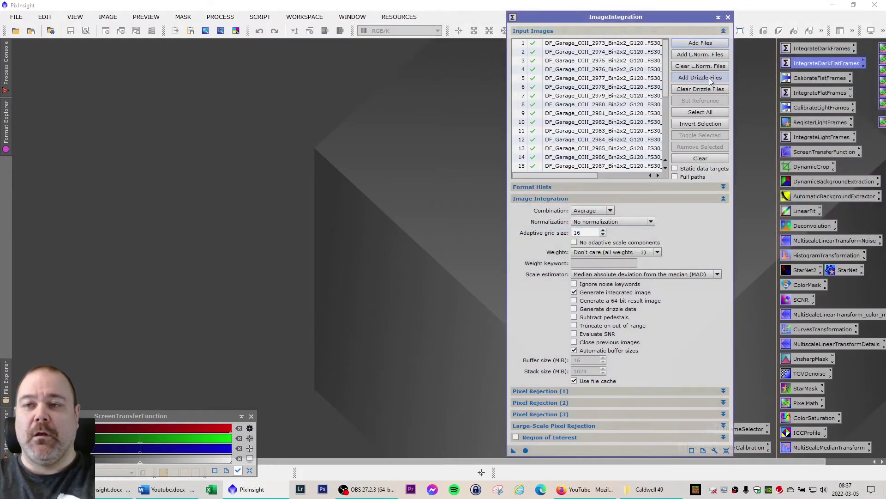
scroll(665, 102, "down", 3)
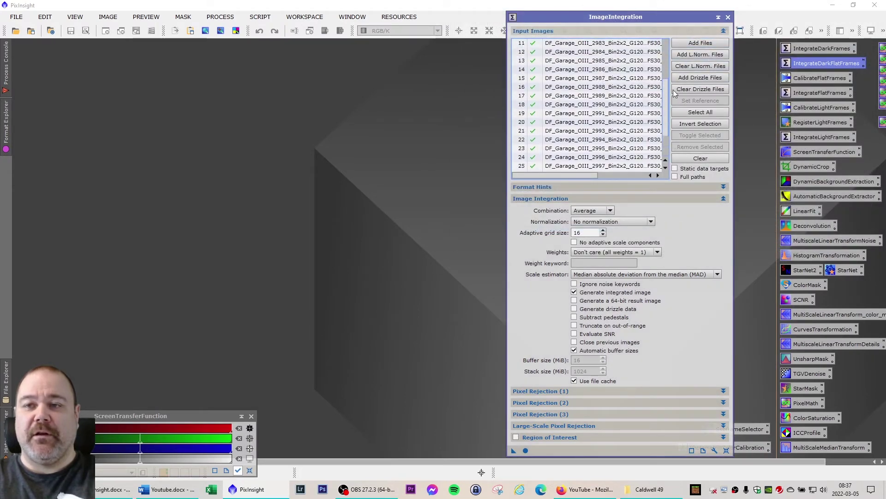
scroll(668, 95, "up", 3)
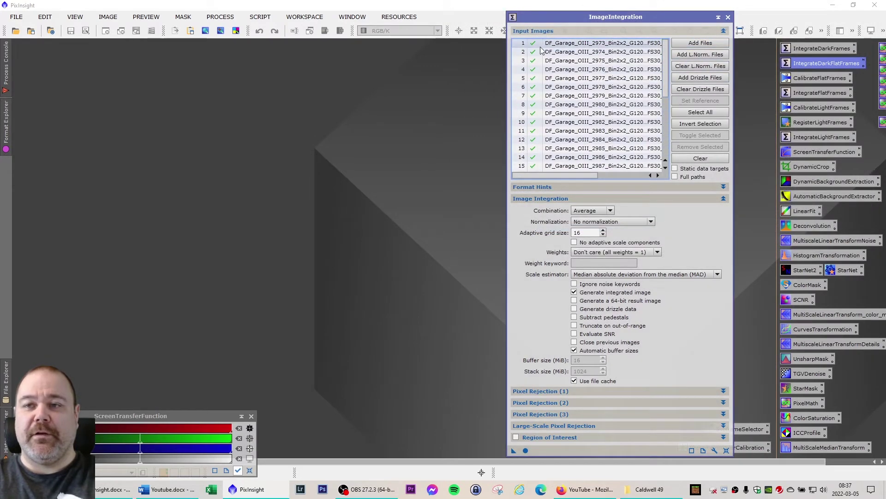
Step: Integrate the OIII dark flat frames and close the slope, rejection_high and rejection_low images
left_click(526, 450)
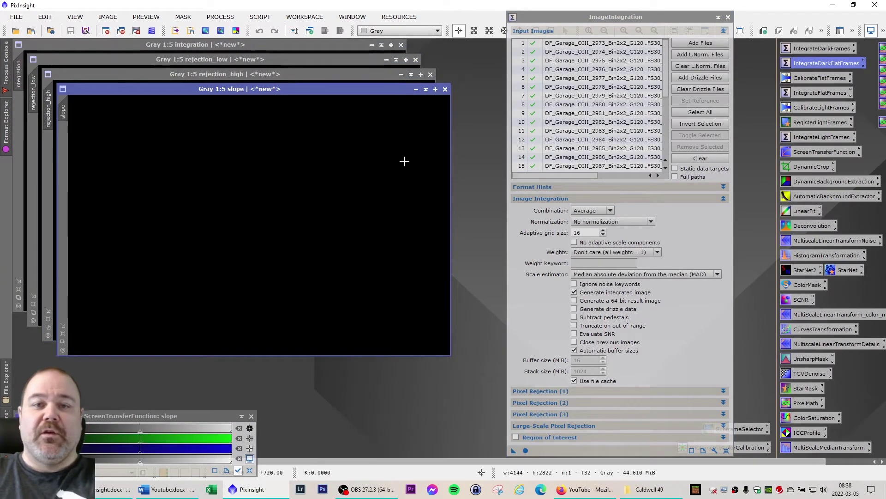
left_click(445, 88)
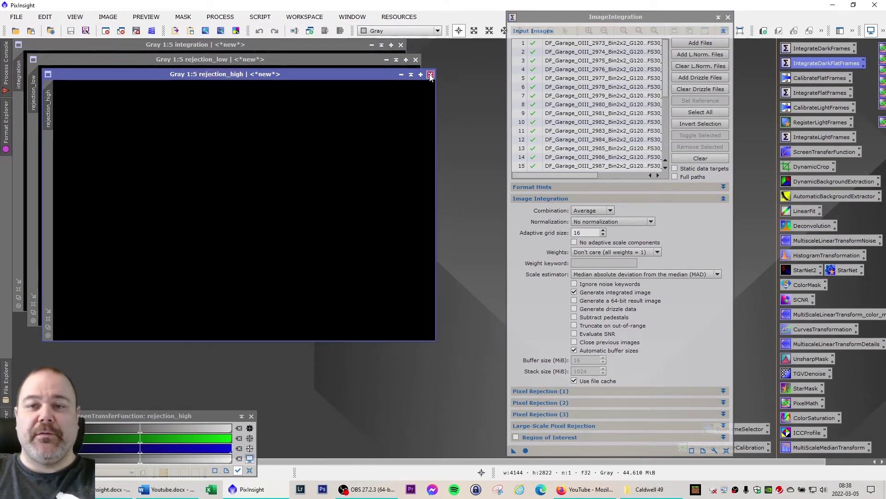
left_click(430, 75)
left_click(416, 60)
Step: Auto-stretch the display of the OIII integration image to inspect it
left_click_drag(303, 48, 312, 63)
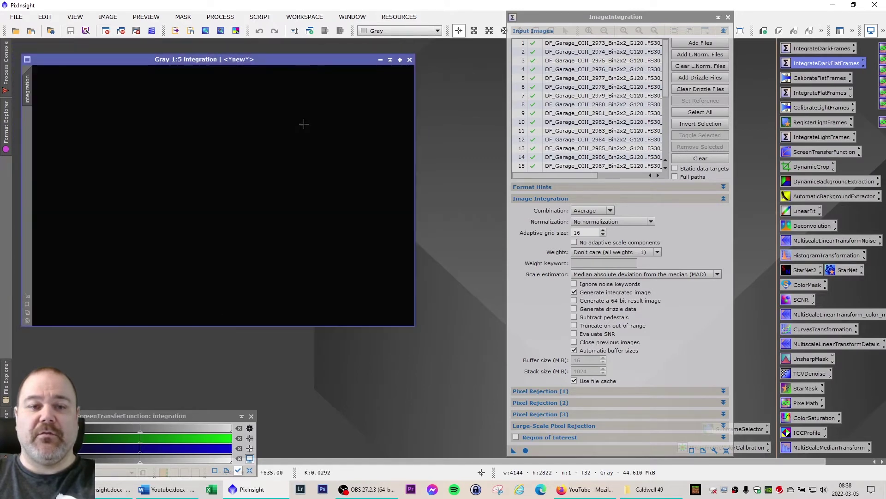
left_click(250, 428)
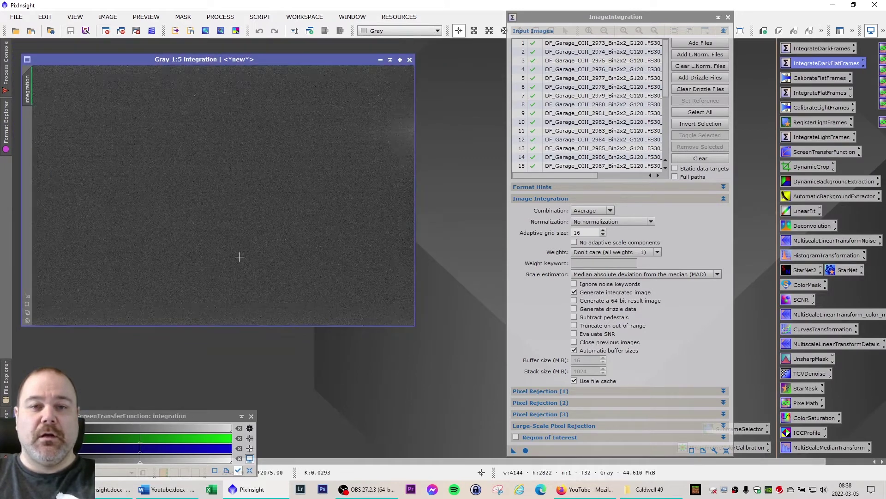
left_click_drag(221, 60, 223, 59)
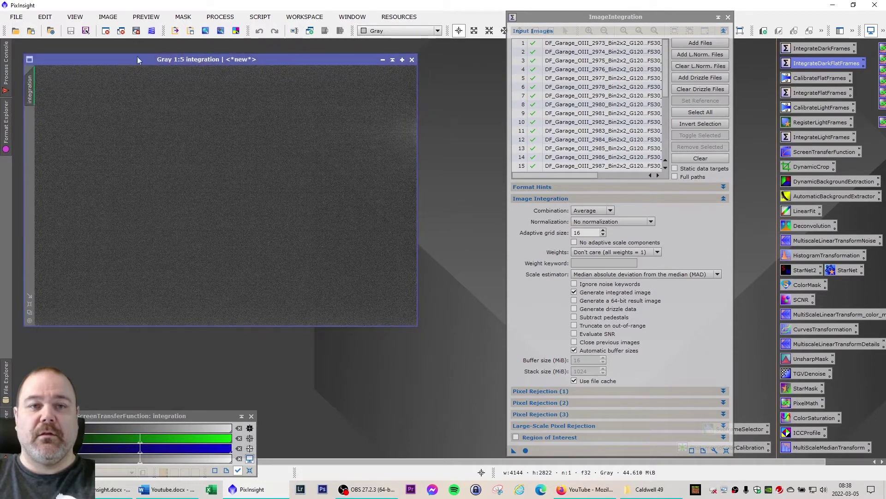
Step: Save the integration image in the Caldwell 49 folder as MasterDarkFlatOIII.xisf with the default options, and close it
left_click(16, 17)
left_click(75, 113)
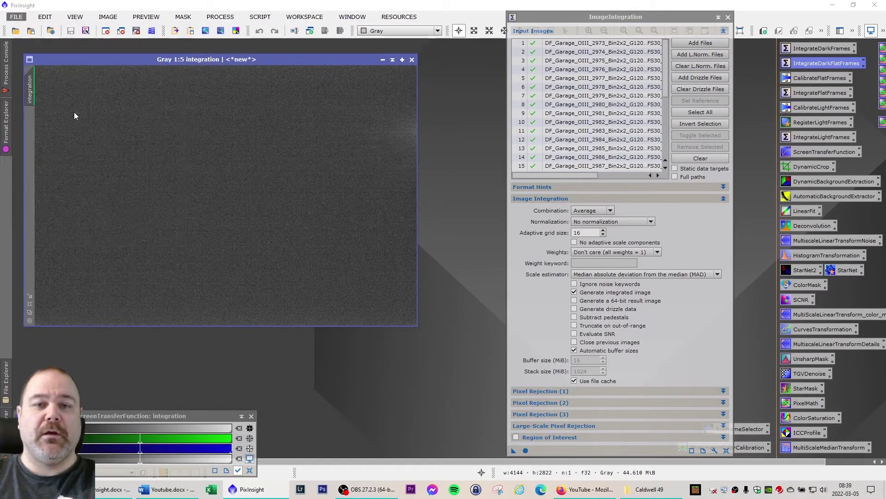
left_click(138, 136)
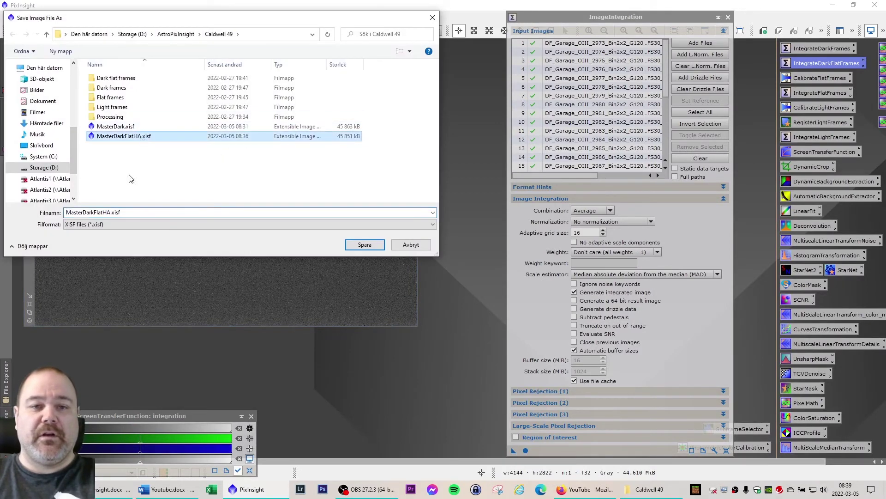
left_click(103, 211)
left_click(104, 212)
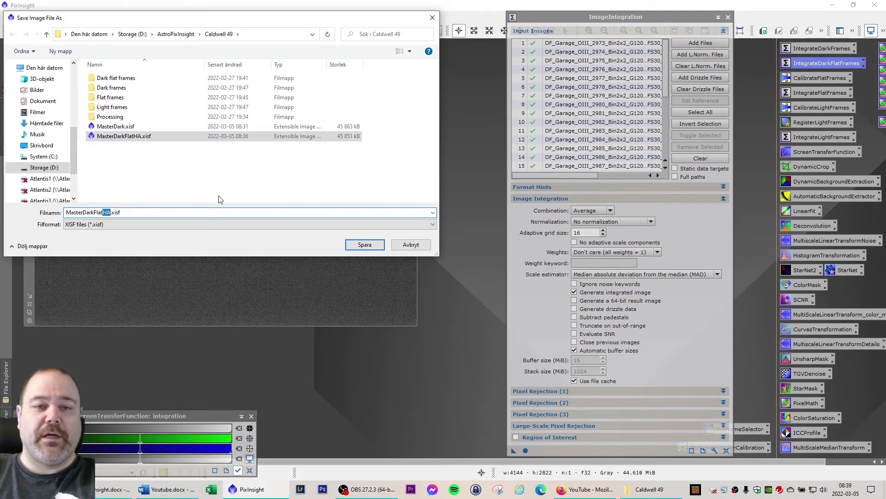
type("OIII")
key("Return")
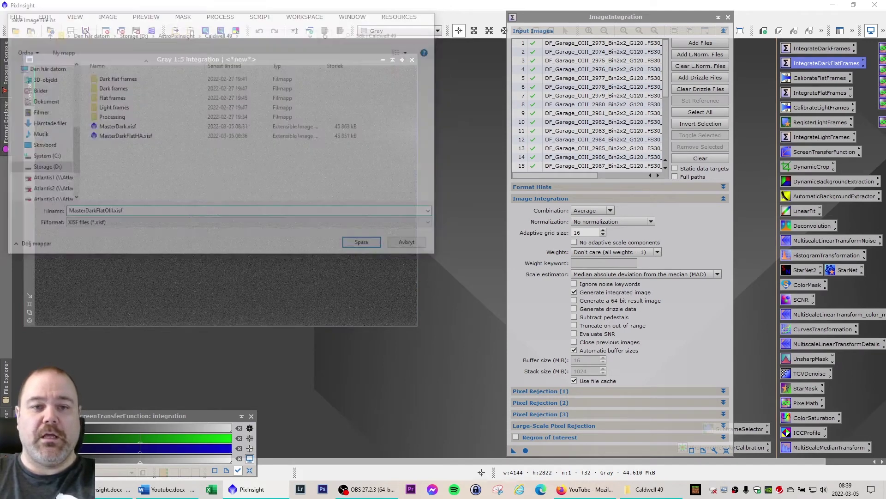
left_click(460, 355)
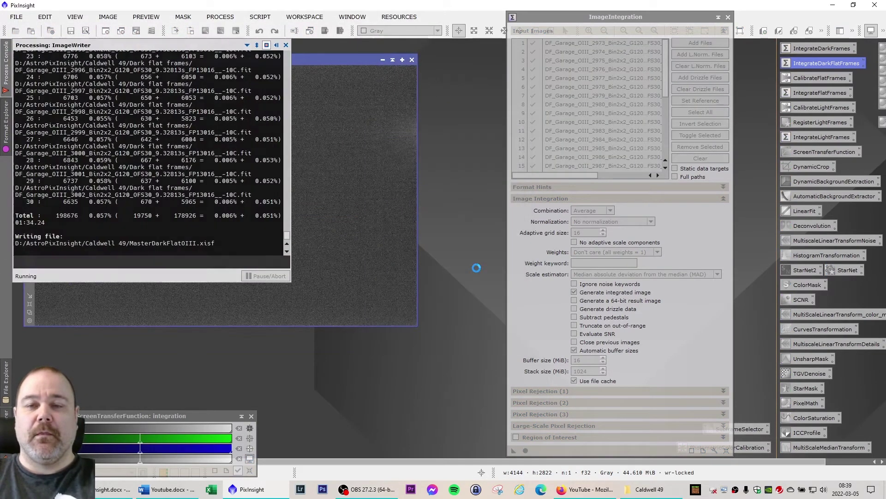
left_click(412, 59)
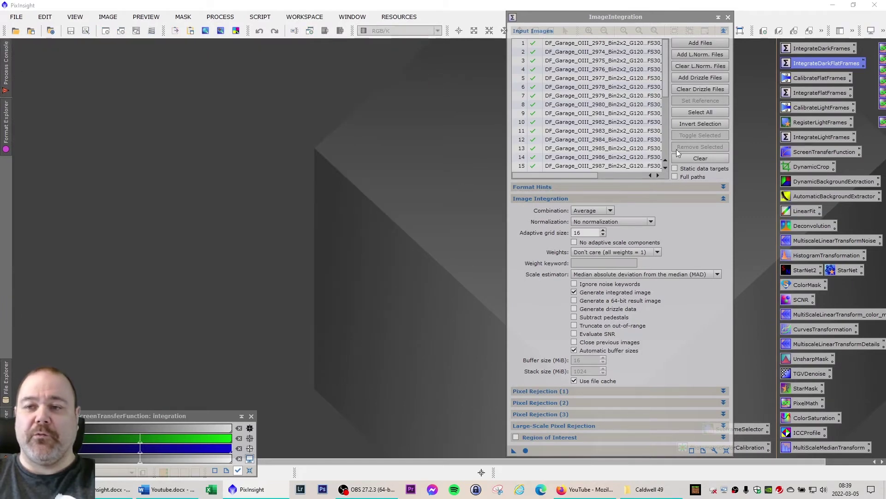
Step: Replace the input images with the SII dark flat frames, DF_Garage_SII_2913 through DF_Garage_SII_2942, and integrate them
left_click(699, 162)
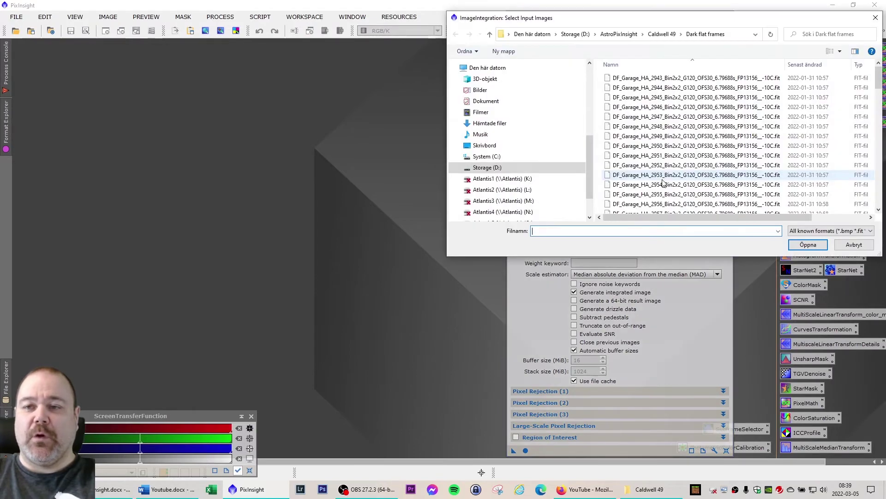
scroll(667, 180, "down", 5)
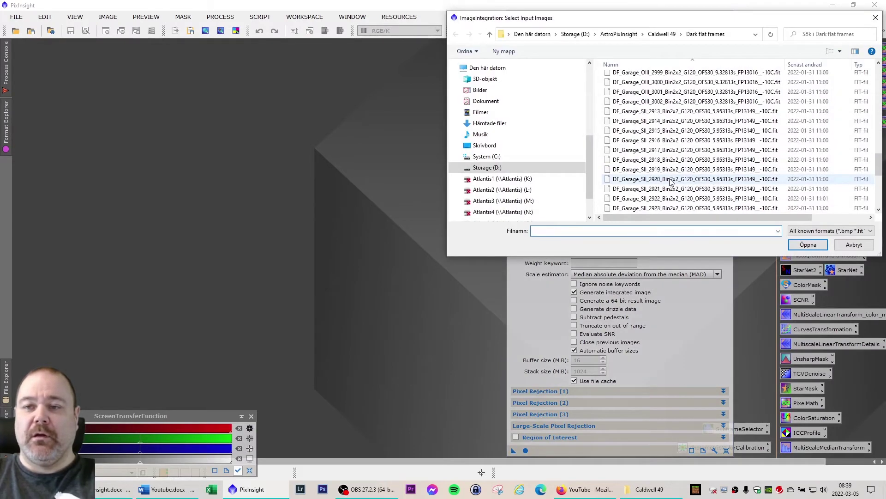
scroll(664, 161, "down", 6)
left_click(657, 113)
scroll(664, 185, "down", 6)
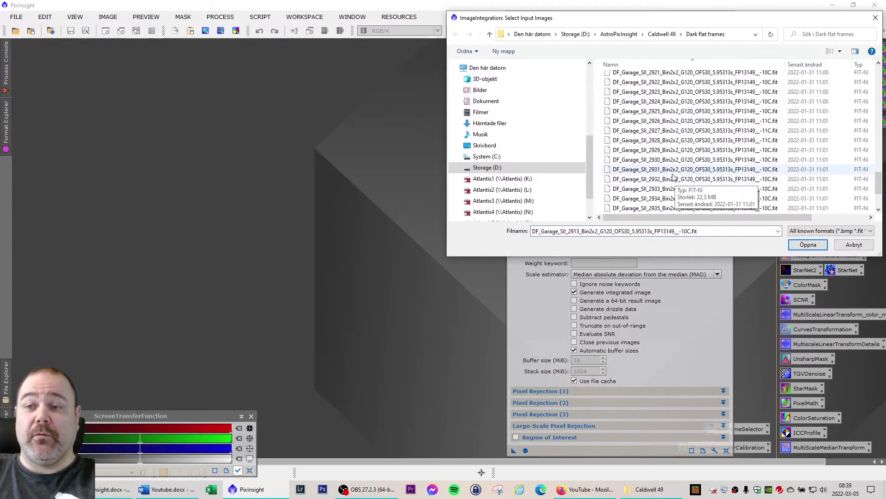
left_click(665, 208, "shift")
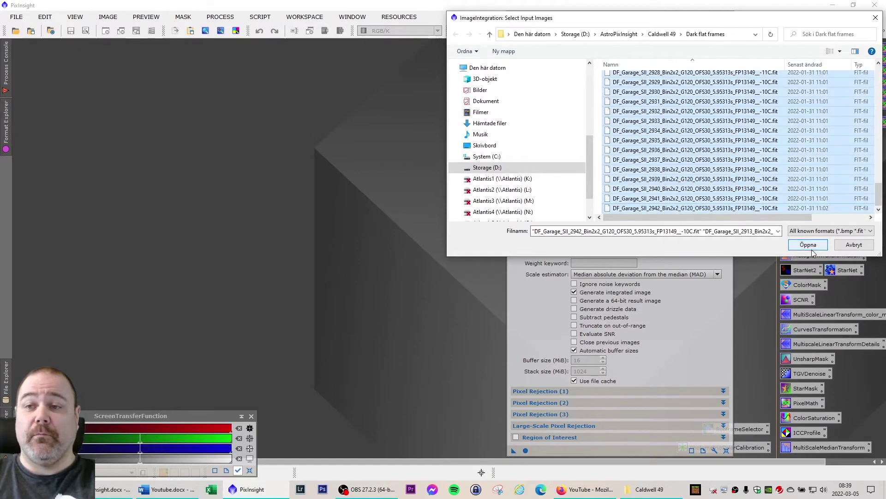
left_click(808, 245)
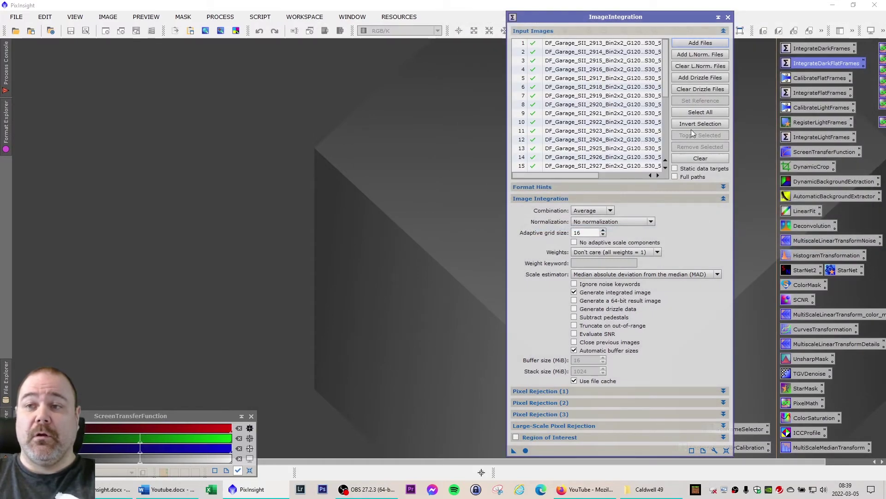
left_click(526, 450)
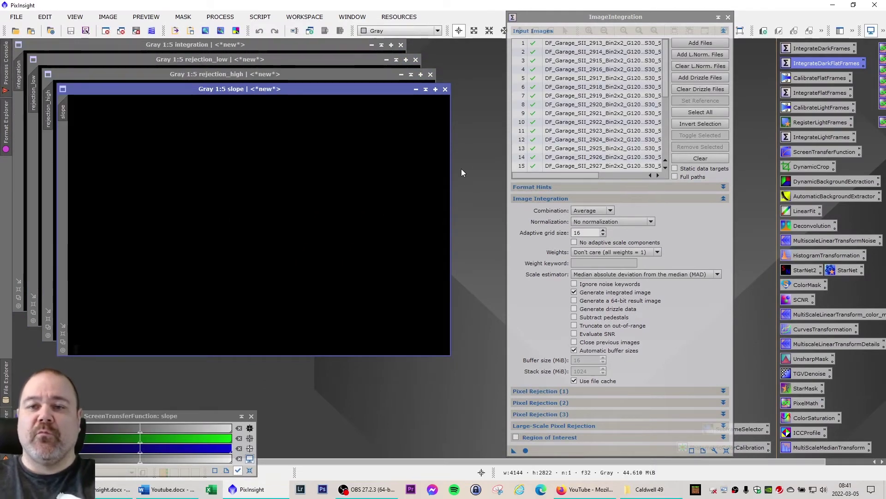
Step: Close the slope, rejection_high and rejection_low images and auto-stretch the display of the SII integration image
left_click(446, 89)
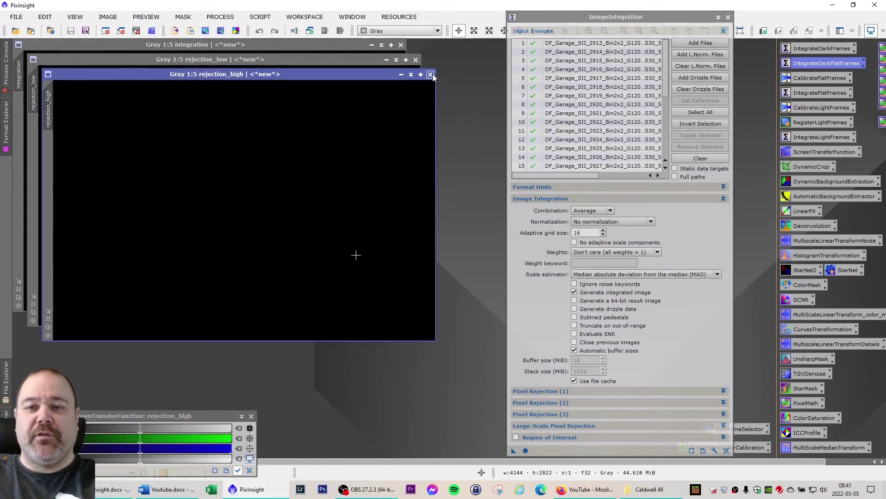
left_click(430, 75)
left_click(416, 60)
left_click_drag(242, 43, 252, 53)
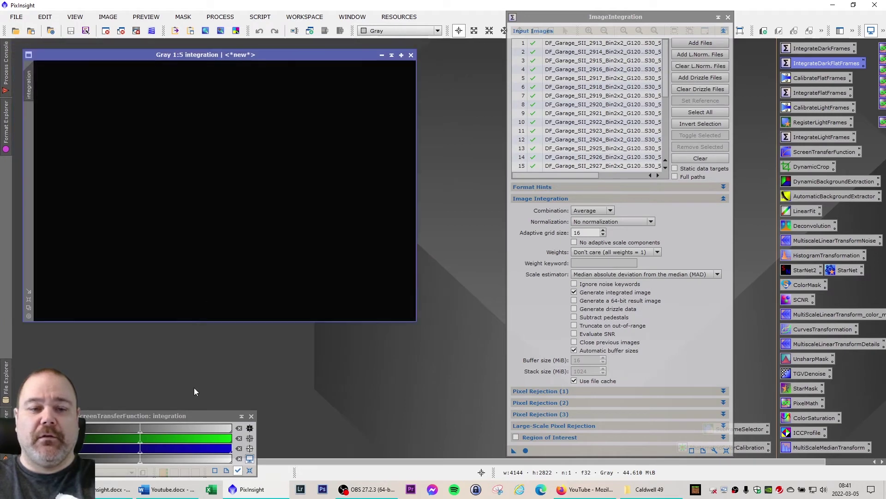
left_click(249, 428)
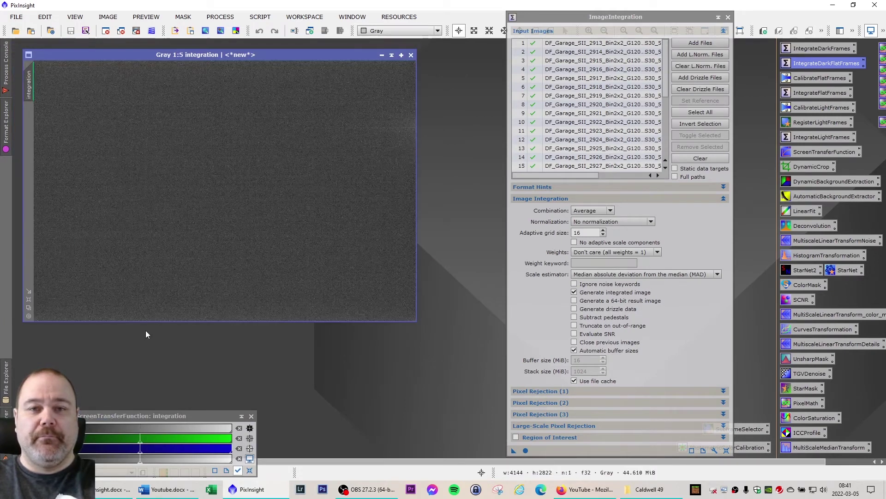
Step: Save the integration image in the Caldwell 49 folder as MasterDarkFlatSII.xisf with the default options, and close the image and ImageIntegration
left_click(19, 17)
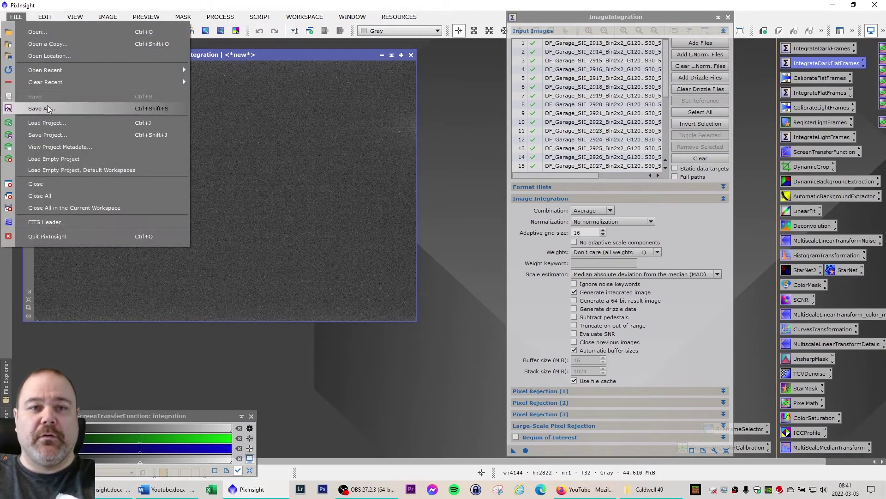
left_click(47, 110)
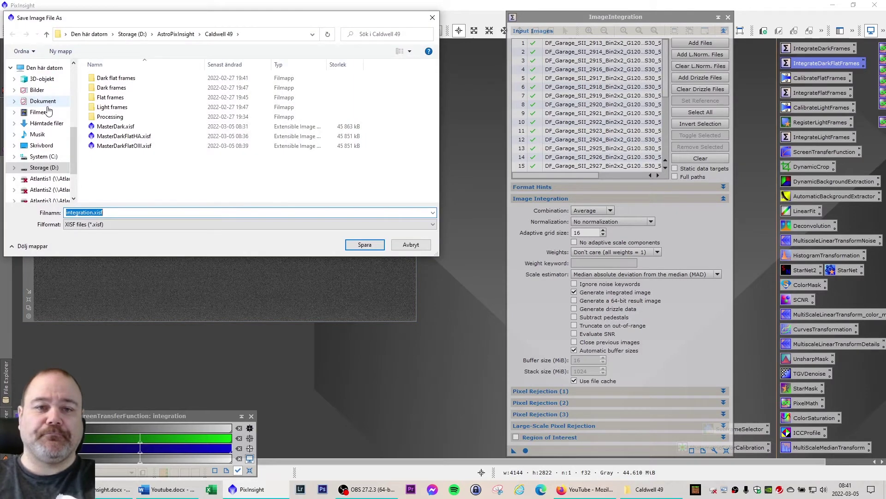
left_click(132, 146)
key("Tab")
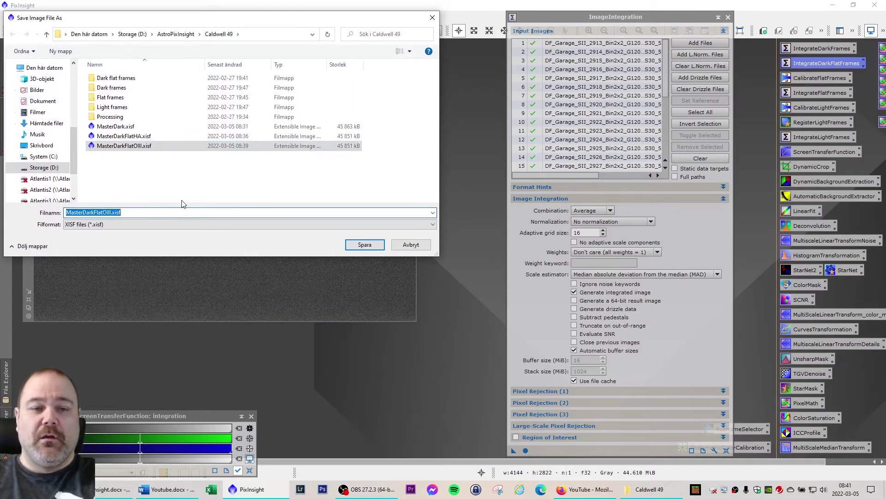
key("End")
key("Left")
key("Left")
key("Left")
key("Left")
key("Left")
key("Left")
key("Left")
key("Left")
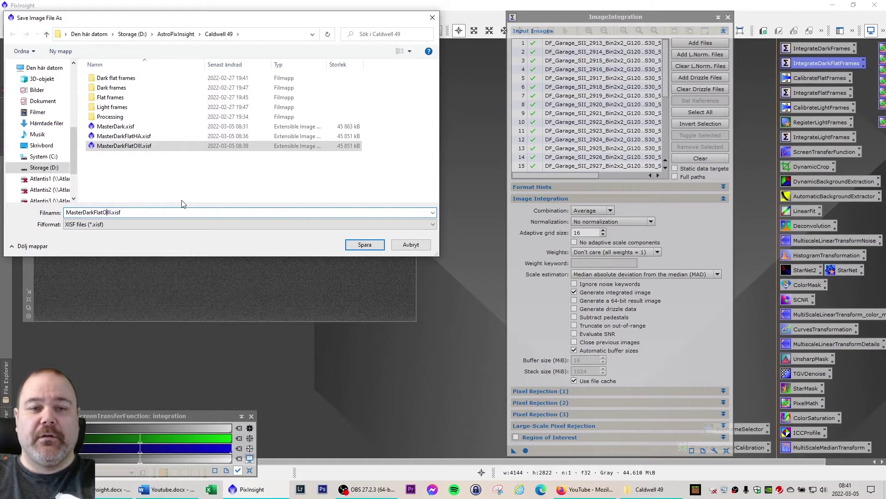
type("S")
key("Return")
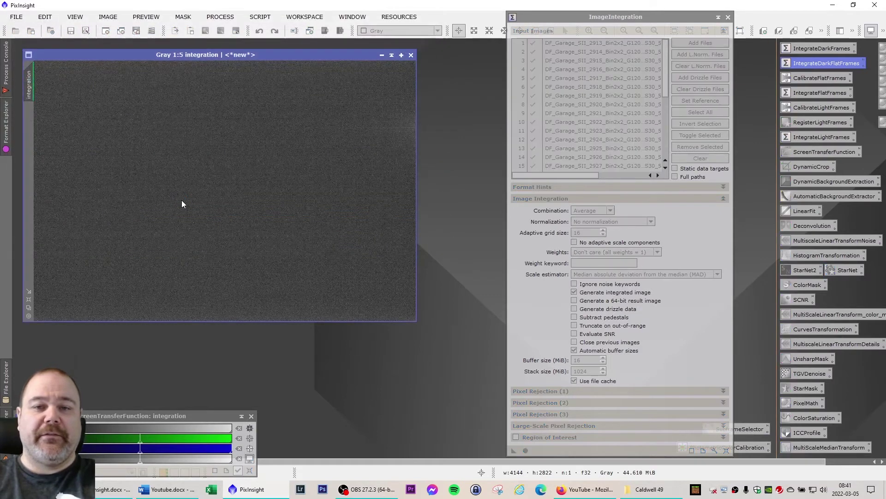
left_click(463, 355)
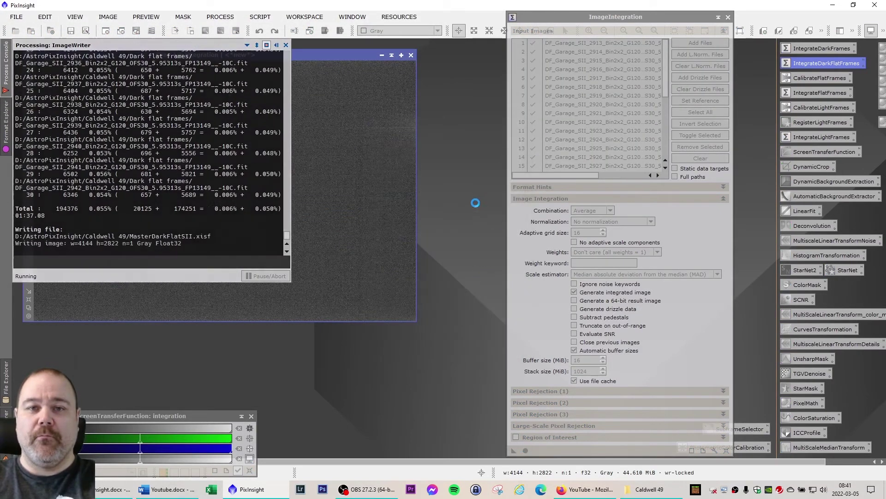
left_click(411, 55)
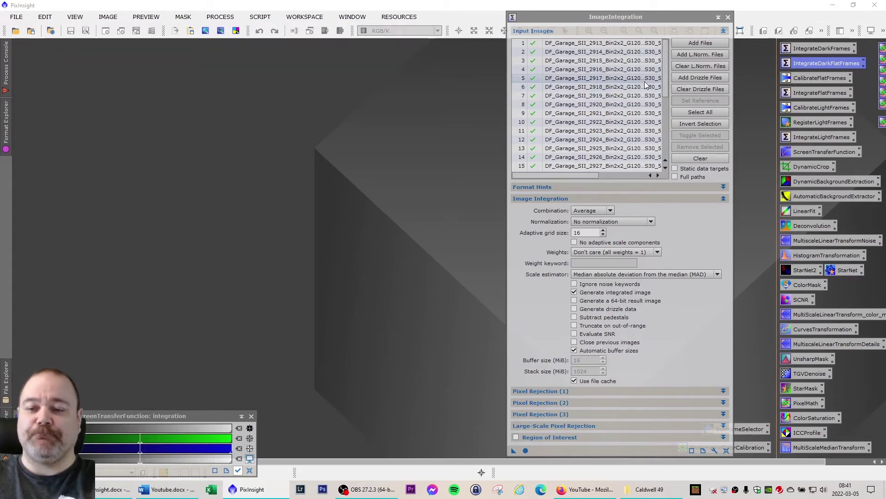
left_click(728, 18)
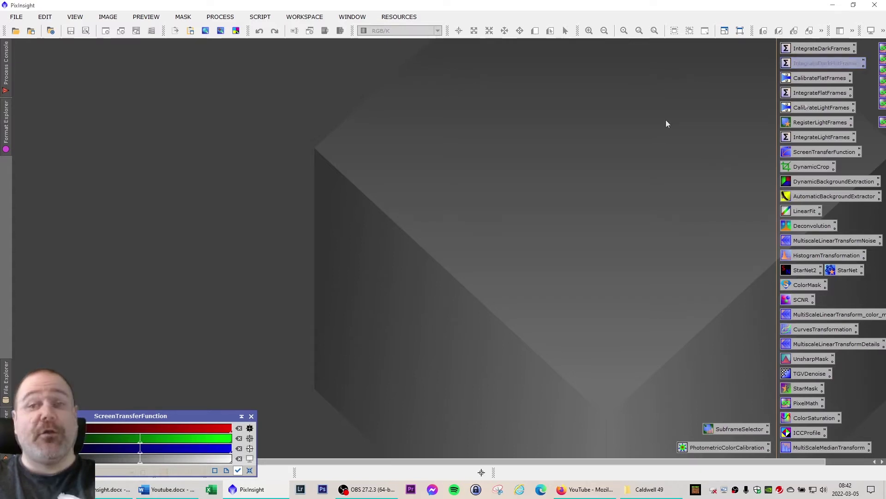
left_click(219, 17)
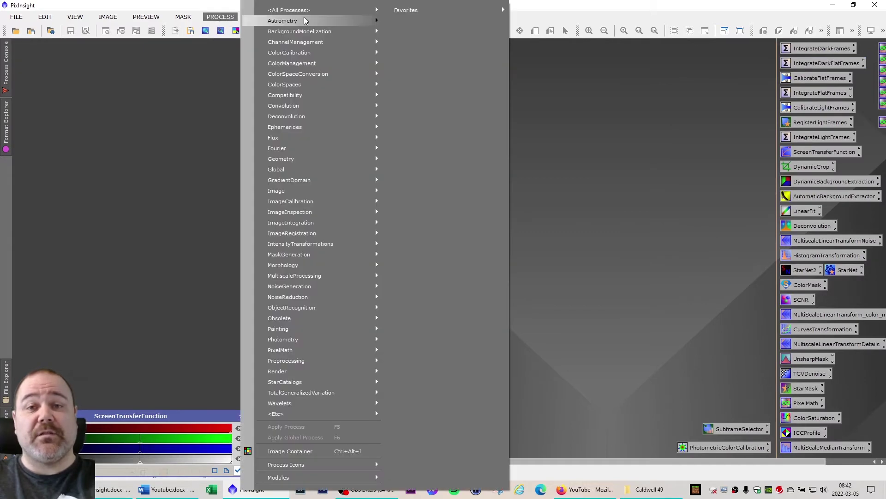
mouse_move(306, 13)
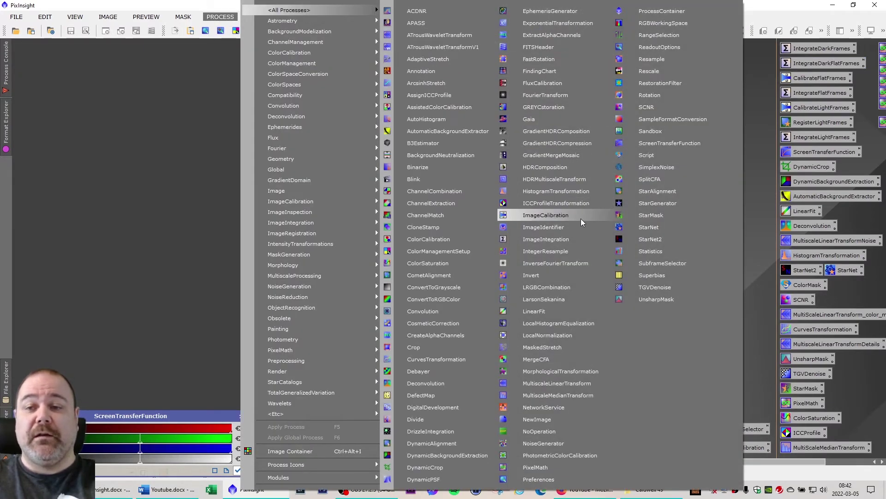
left_click(185, 190)
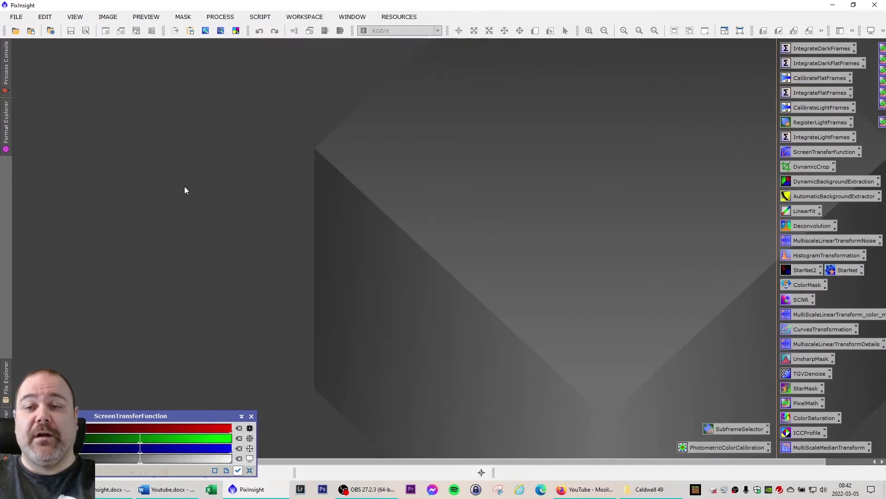
Step: Open the ImageCalibration process from the saved CalibrateFlatFrames process icon
double_click(819, 78)
left_click_drag(634, 38, 652, 32)
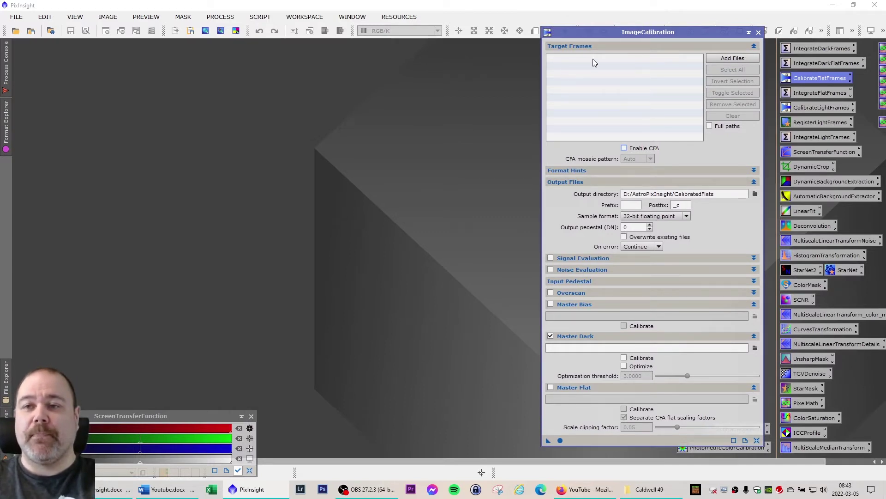
left_click_drag(630, 32, 638, 27)
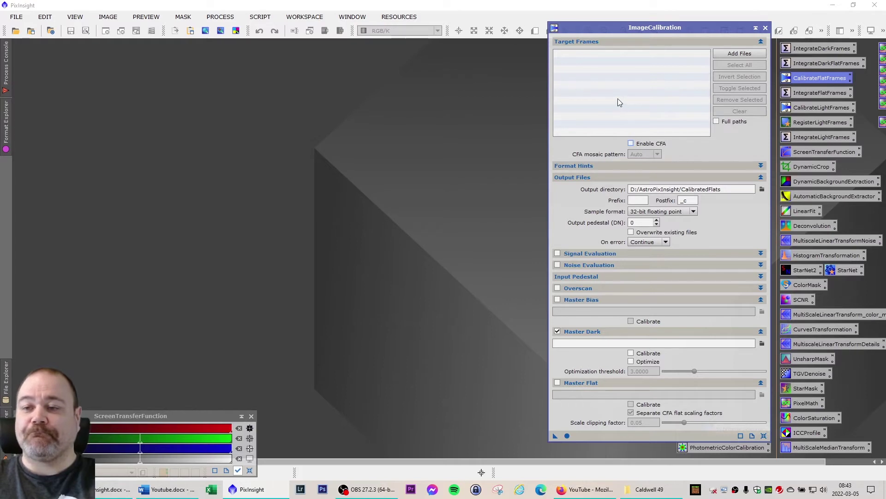
left_click_drag(666, 26, 665, 27)
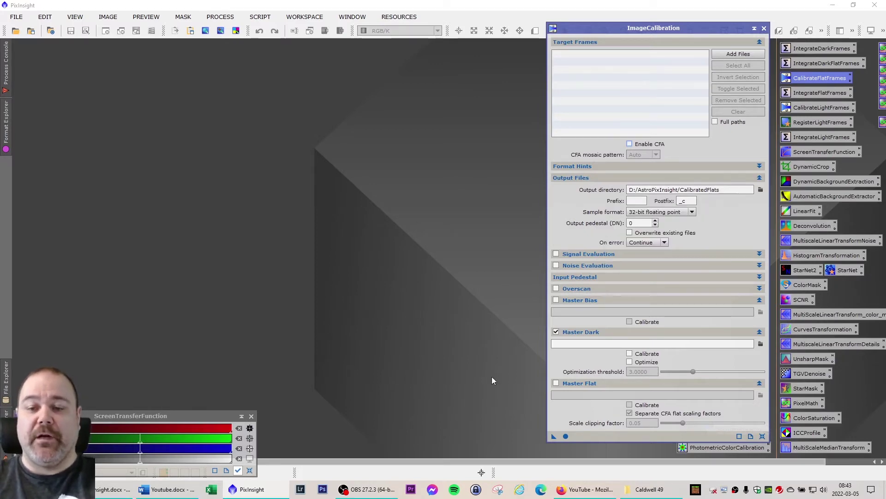
Step: Examine the CalibratedFlats and CalibratedLights output folders inside AstroPixInsight in File Explorer, and return to PixInsight
left_click(648, 489)
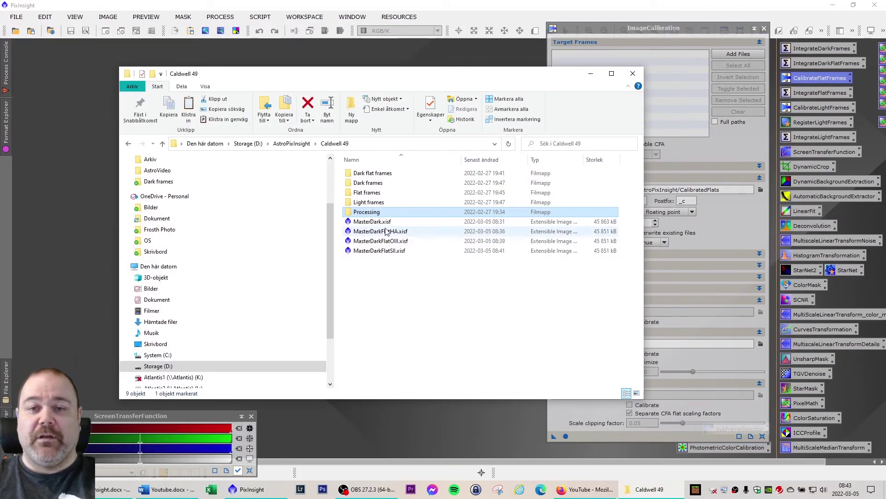
left_click_drag(393, 74, 402, 62)
left_click(301, 132)
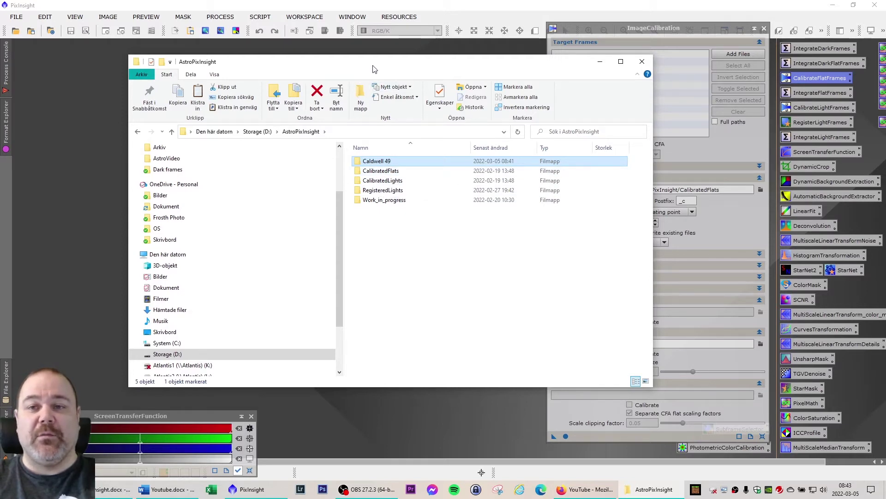
left_click_drag(387, 71, 289, 61)
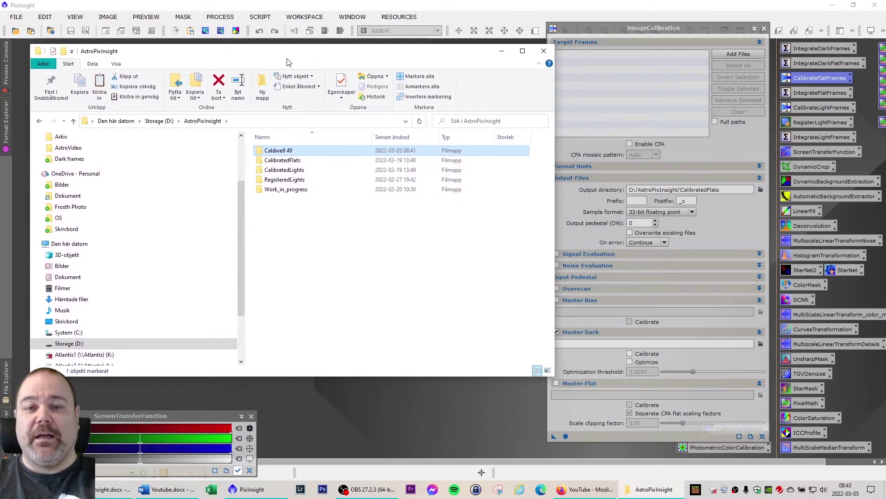
left_click(283, 162)
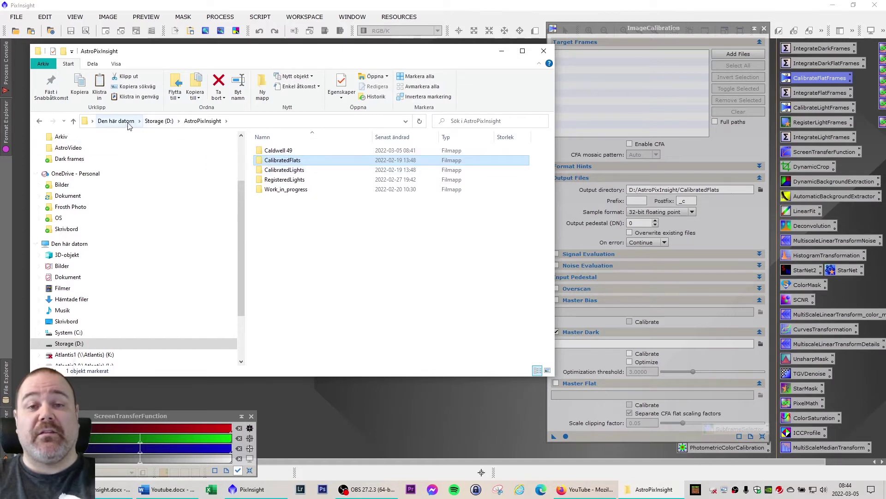
double_click(286, 162)
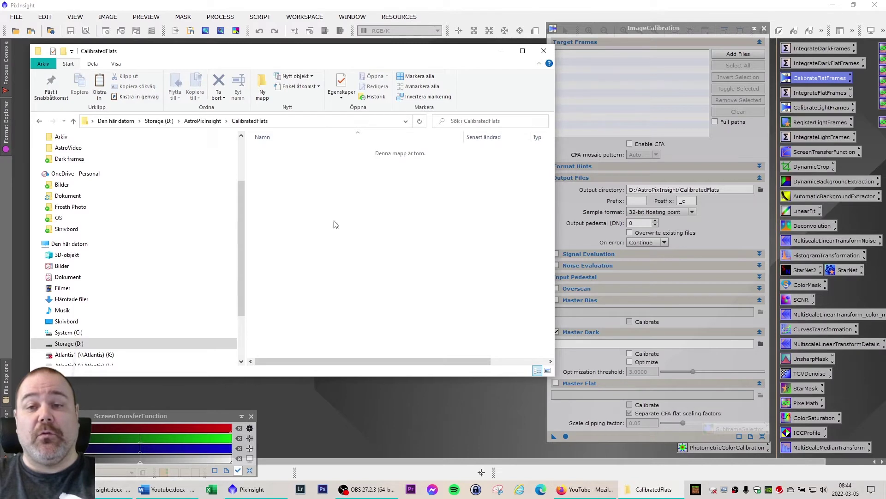
key("alt+Left")
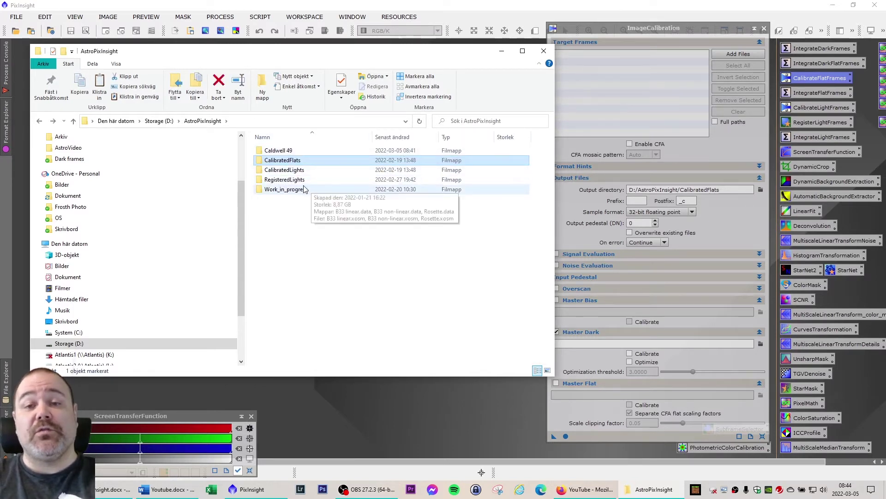
key("Down")
double_click(282, 171)
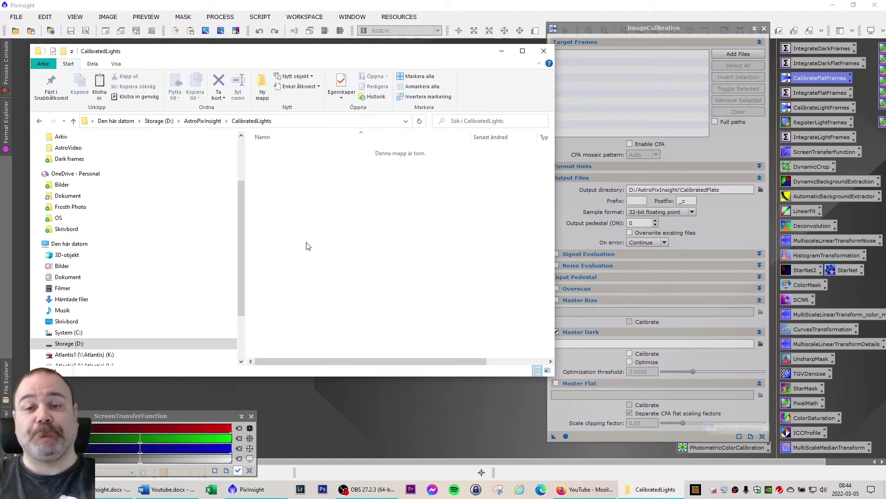
key("BackSpace")
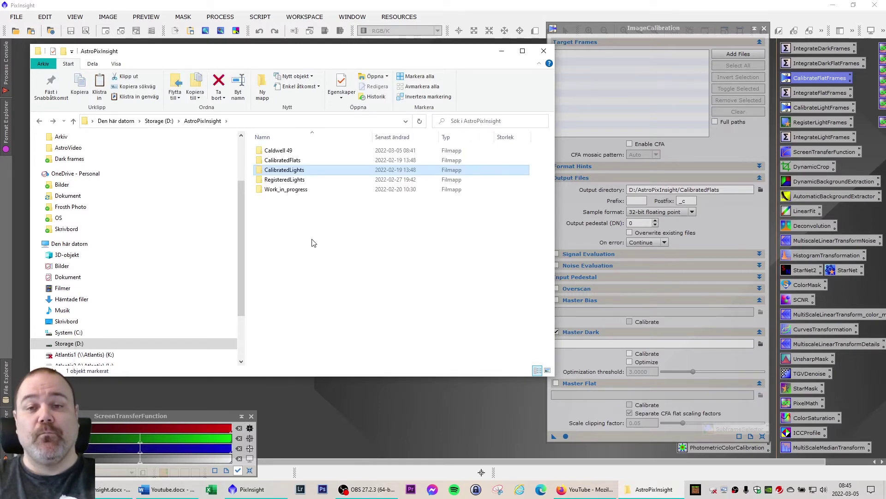
double_click(279, 151)
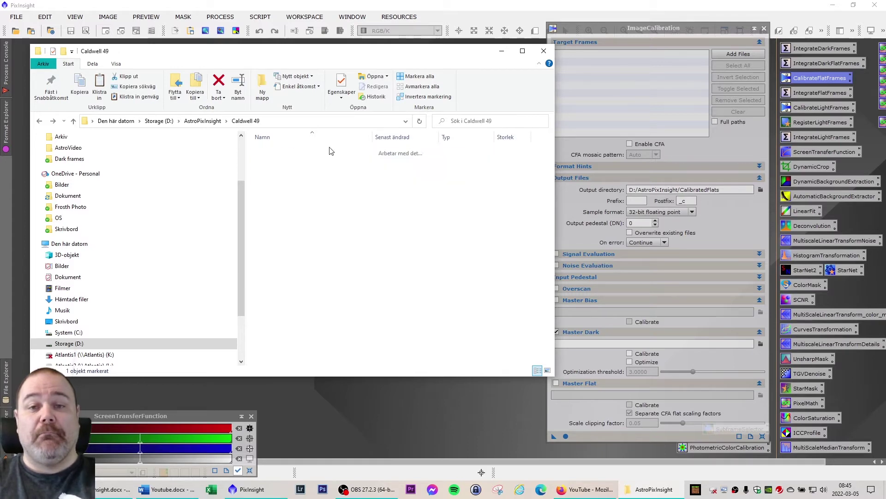
left_click(502, 51)
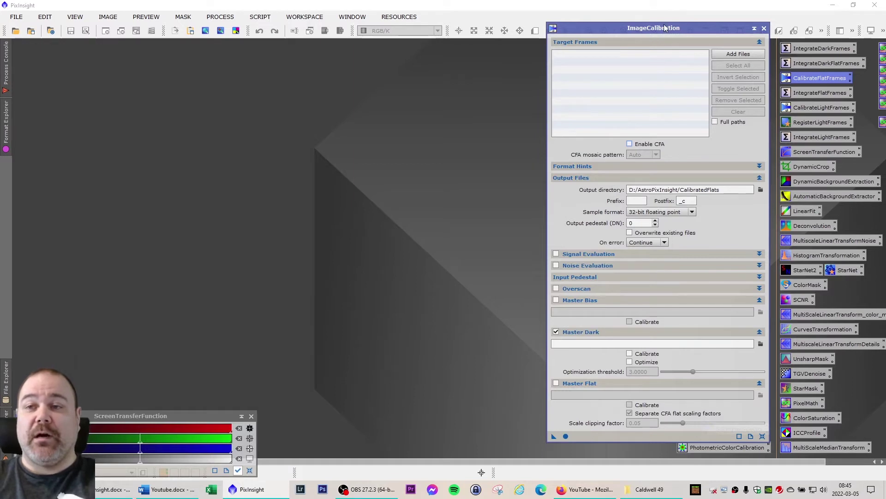
Step: Move ImageCalibration to the middle of the workspace and review its Input Pedestal settings
left_click_drag(664, 28, 657, 22)
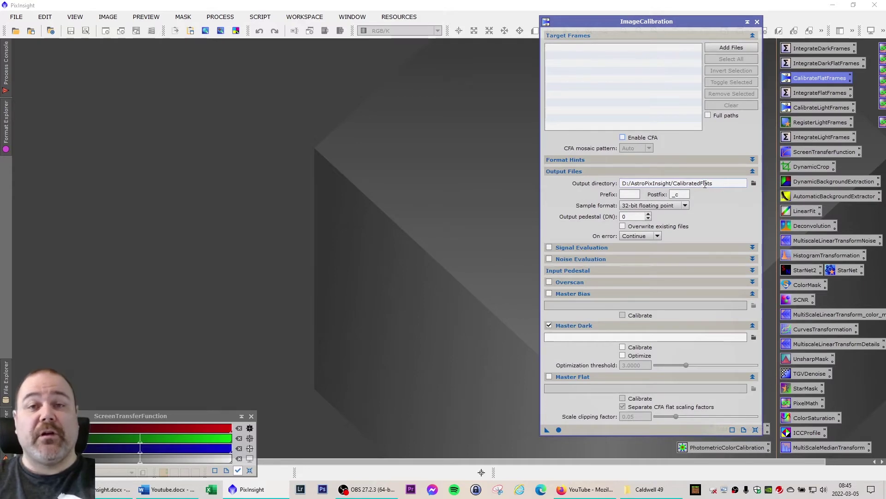
left_click_drag(642, 23, 397, 20)
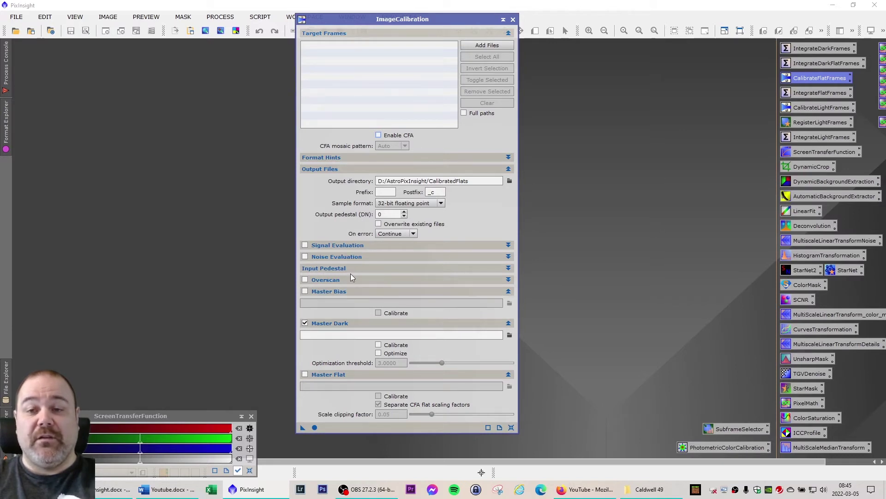
left_click(508, 268)
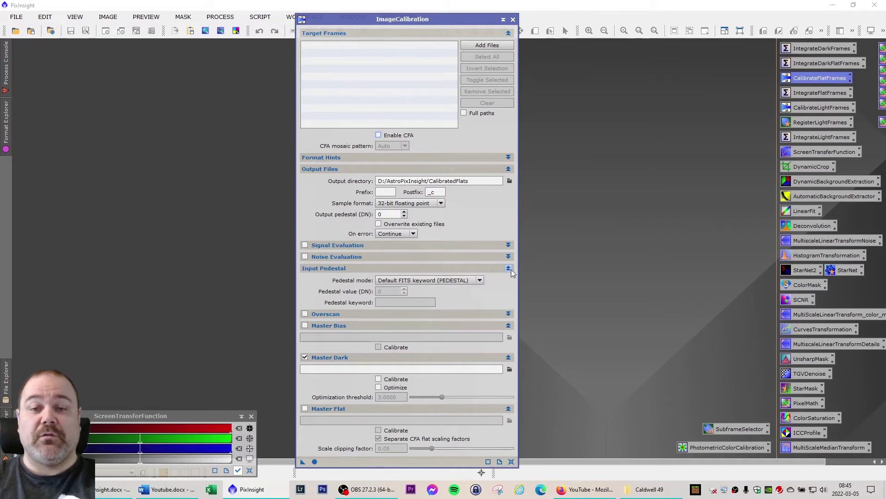
left_click(510, 268)
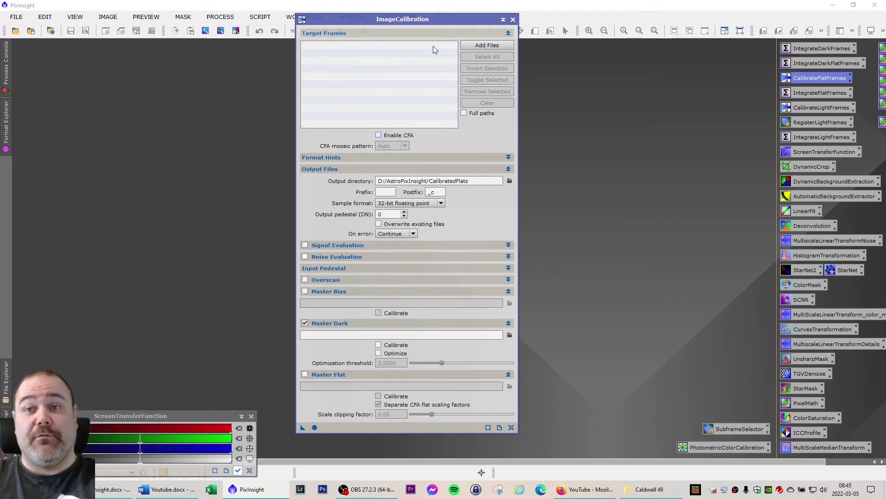
left_click_drag(411, 21, 442, 22)
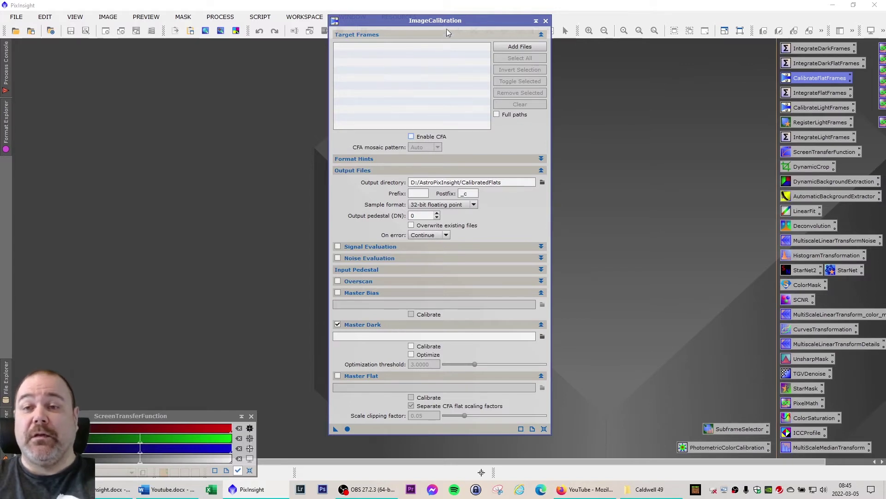
left_click_drag(443, 21, 464, 18)
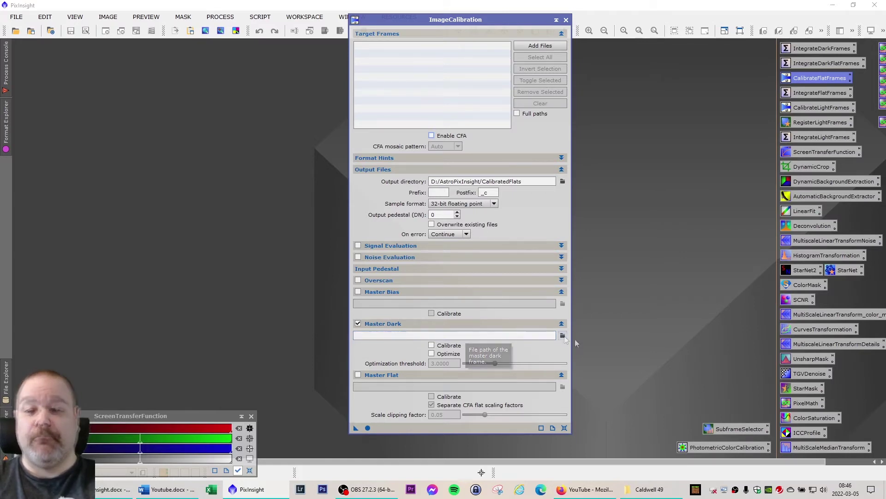
Step: Load MasterDarkFlatHA.xisf from the Caldwell 49 folder as the master dark for the flat calibration
left_click(563, 336)
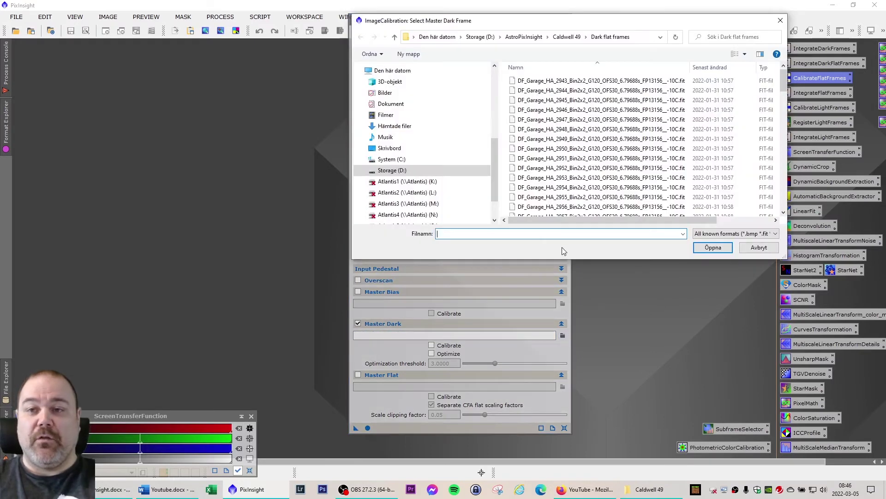
left_click(568, 37)
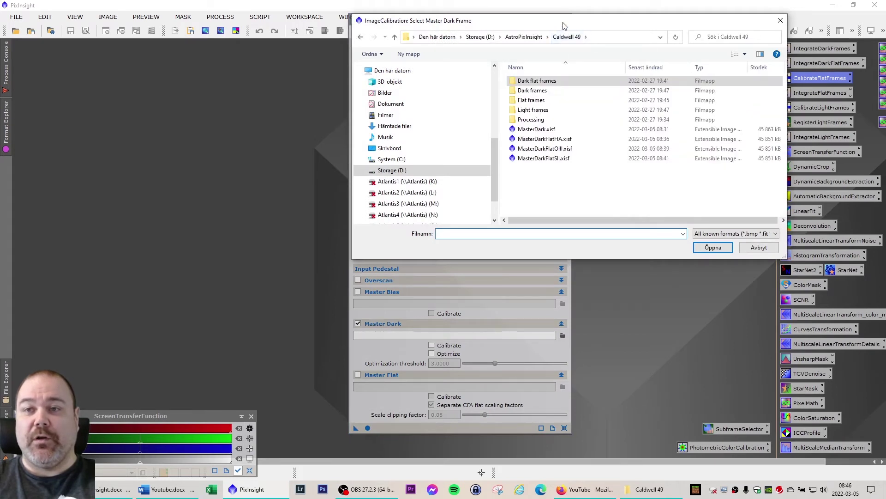
left_click_drag(563, 26, 541, 24)
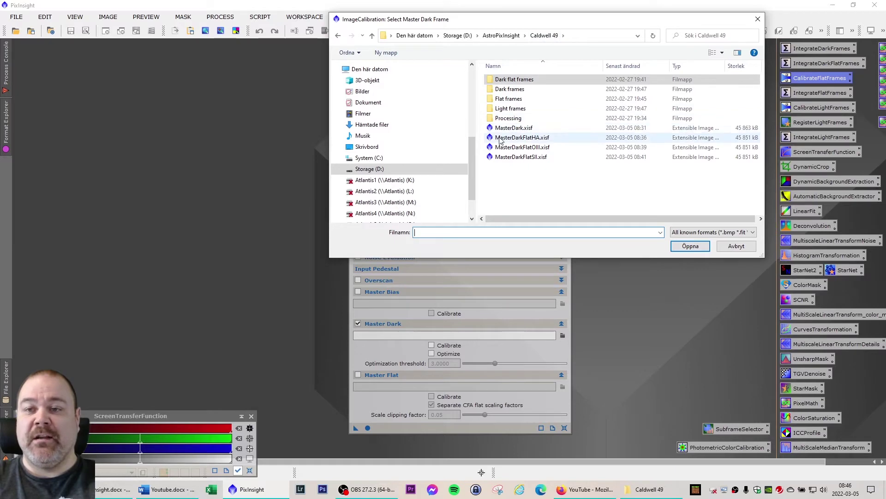
double_click(537, 138)
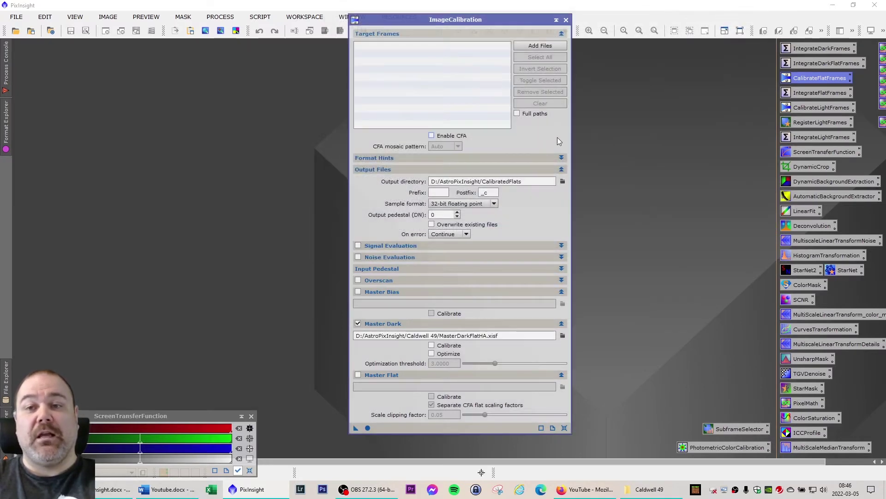
left_click_drag(486, 21, 506, 20)
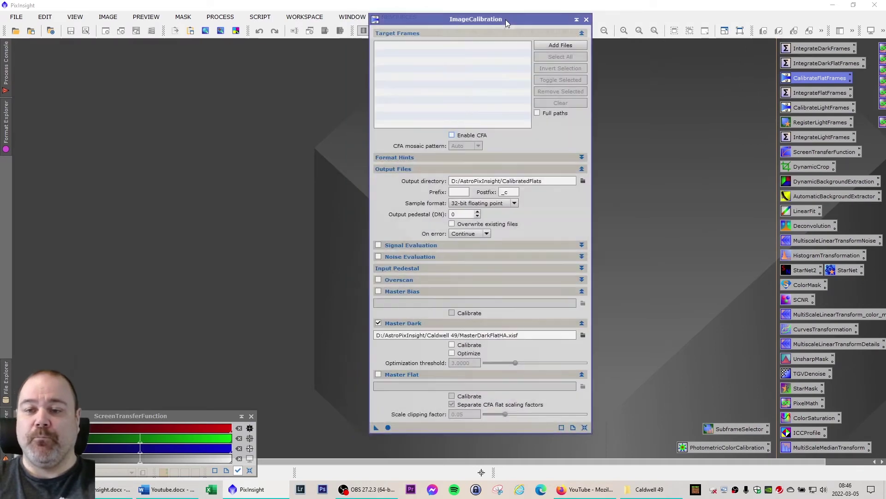
Step: Add the HA flat frames numbered 2853 to 2882 from the Caldwell 49 Flat frames folder as target frames
left_click(554, 45)
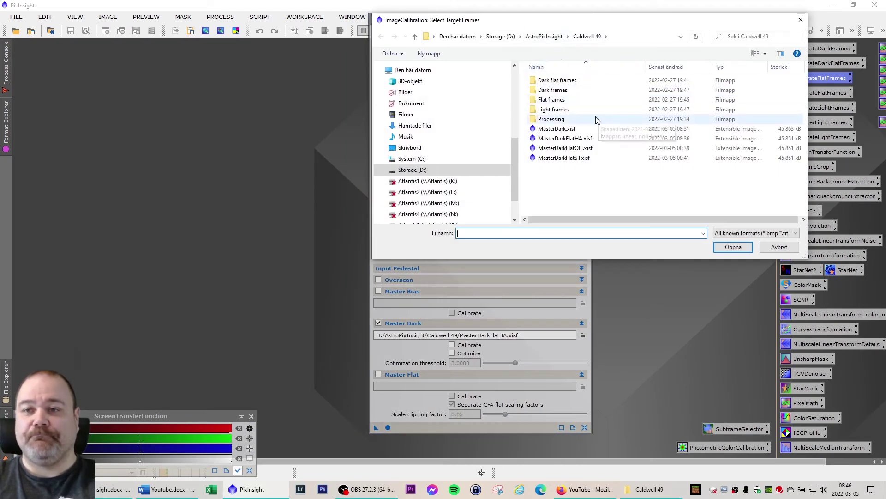
double_click(550, 99)
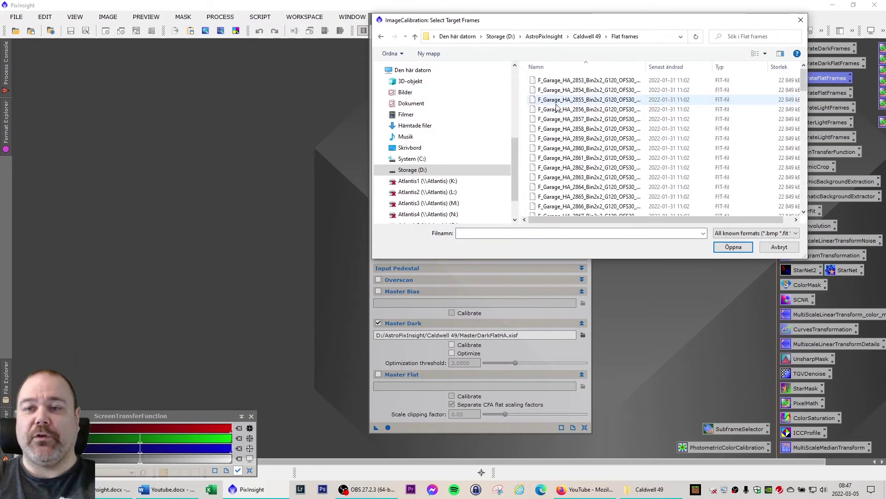
double_click(646, 66)
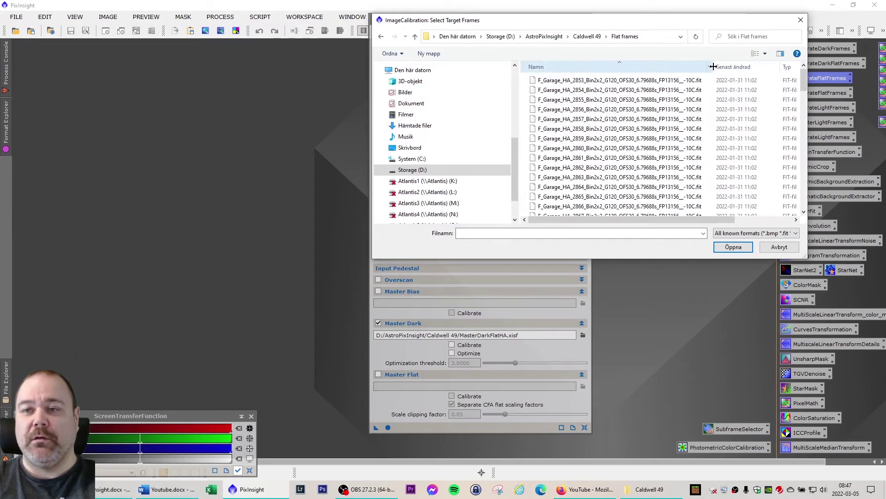
left_click(572, 80)
scroll(575, 92, "down", 8)
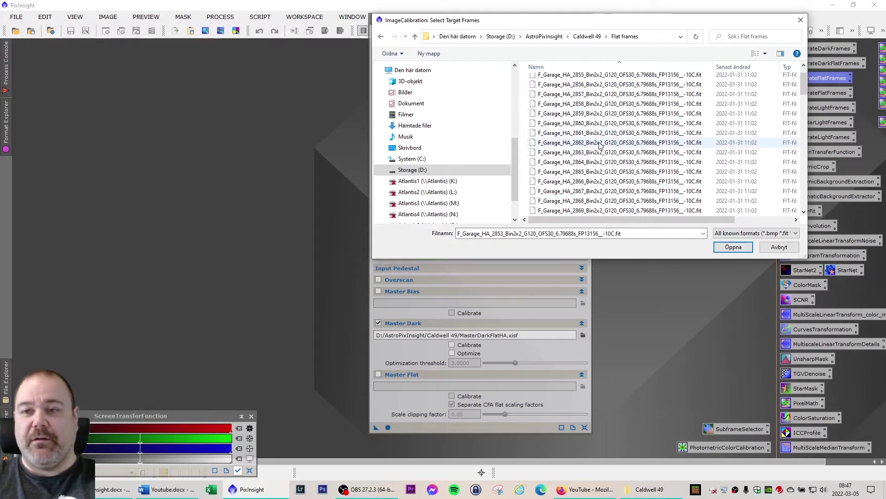
left_click(586, 134, "shift")
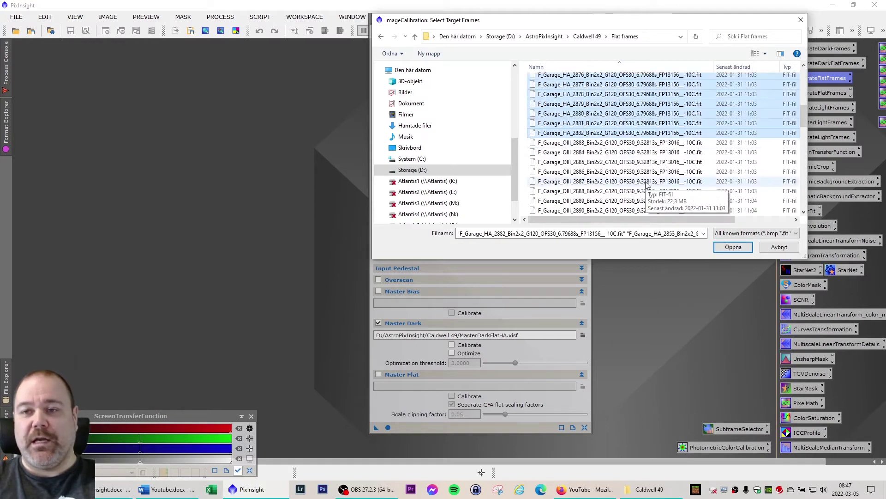
left_click(738, 248)
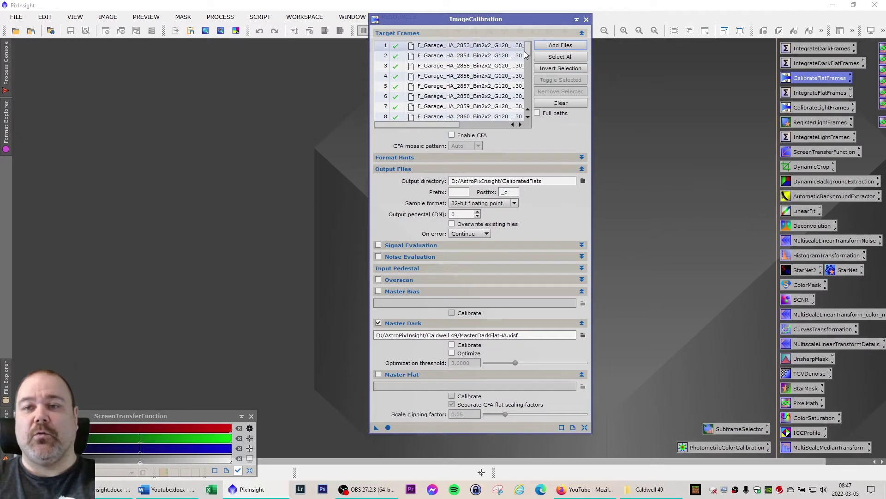
scroll(522, 53, "down", 3)
scroll(533, 69, "down", 5)
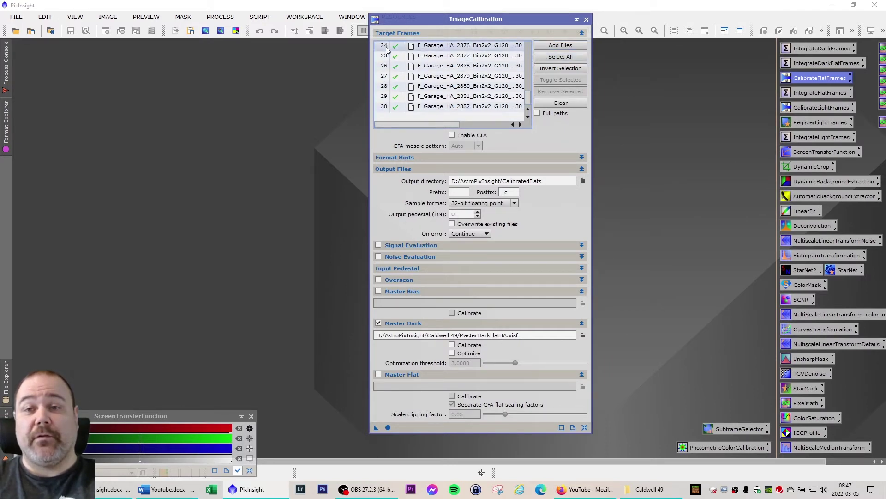
Step: Run the image calibration on the HA flat frames
left_click_drag(478, 23, 517, 23)
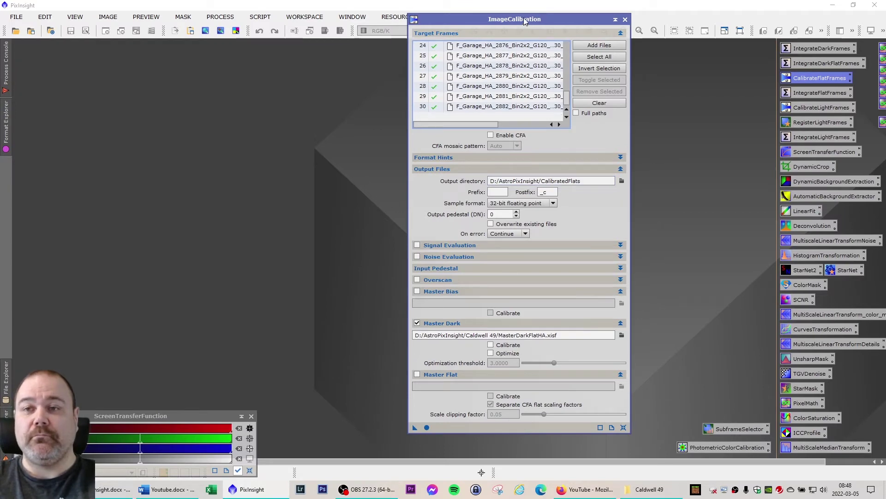
left_click_drag(514, 21, 552, 19)
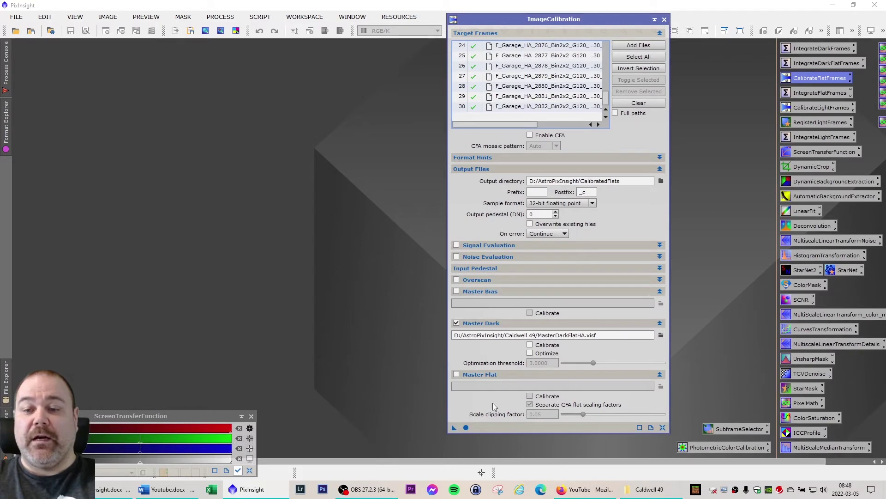
left_click(467, 428)
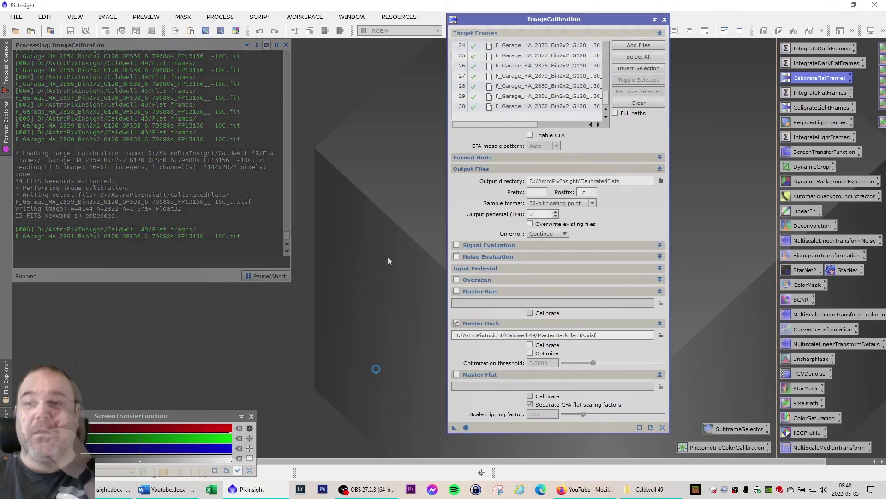
mouse_move(557, 19)
left_mouse_down()
mouse_move(539, 18)
mouse_move(556, 16)
left_mouse_up()
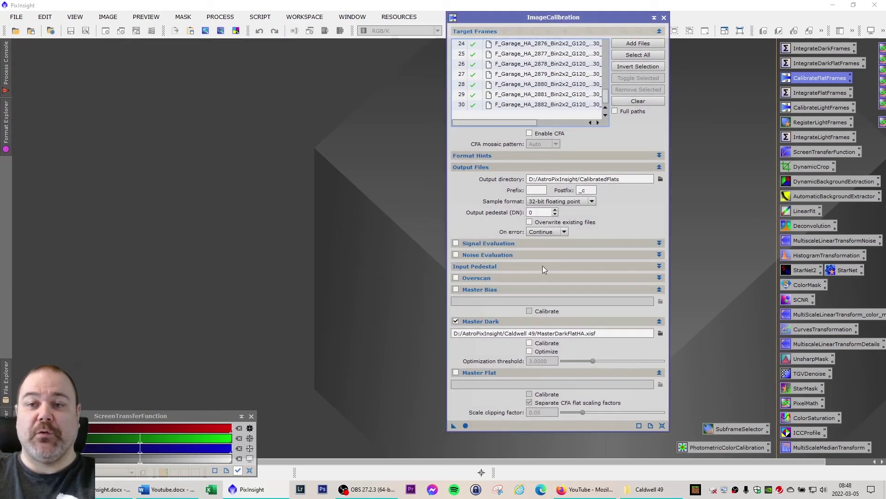
Step: Switch to File Explorer and examine the calibrated HA flats in the AstroPixInsight CalibratedFlats folder
left_click(650, 489)
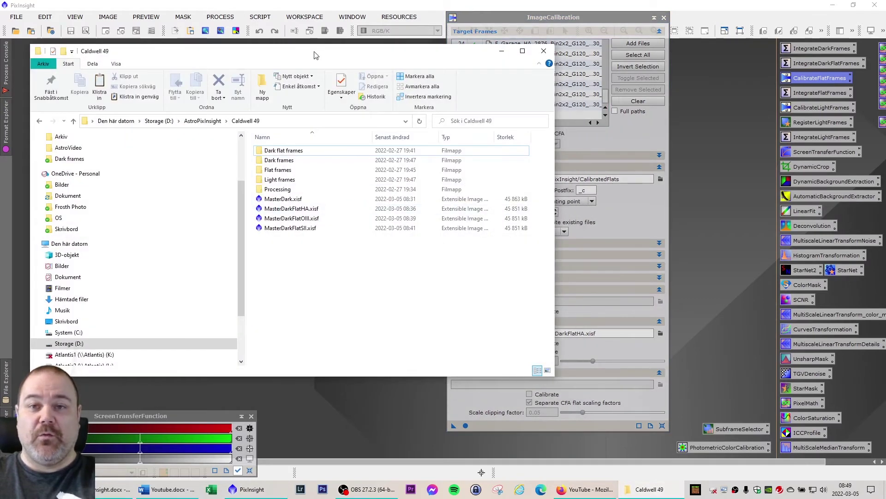
left_click_drag(314, 52, 425, 58)
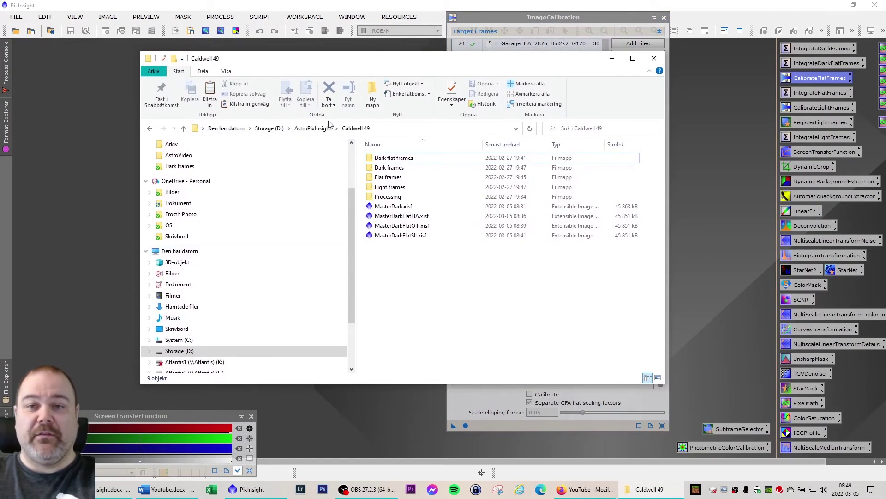
left_click(313, 128)
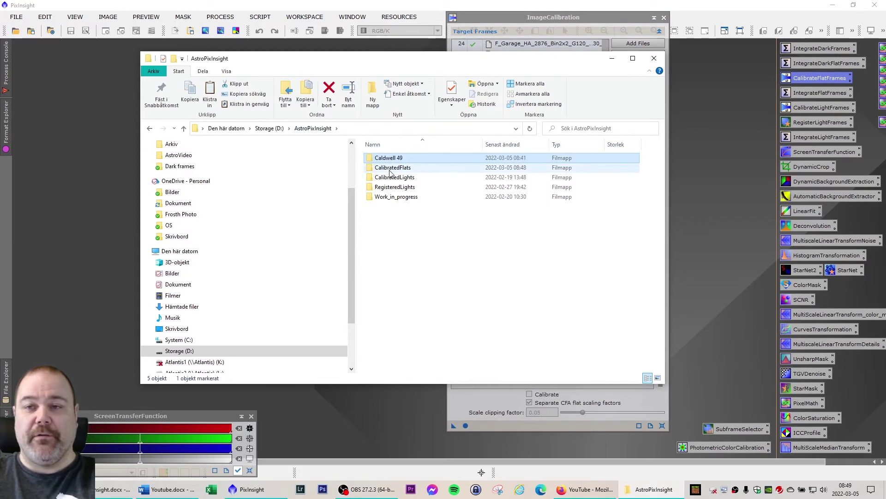
double_click(391, 169)
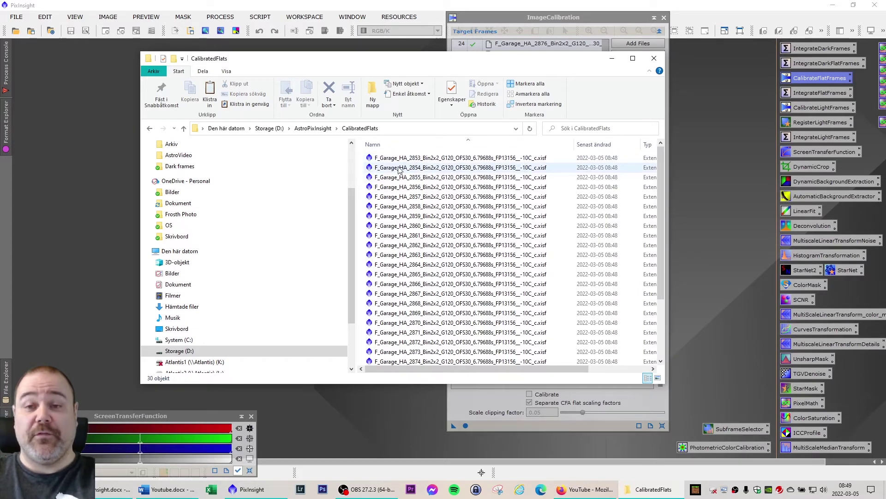
scroll(437, 255, "down", 3)
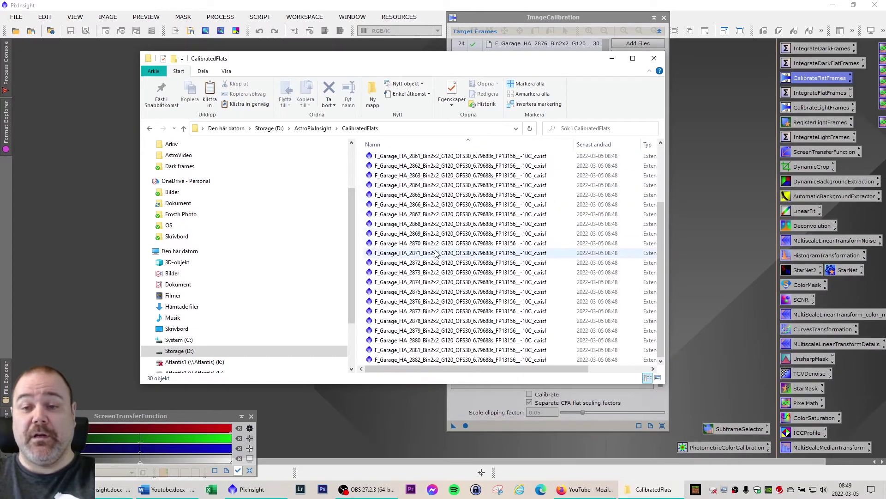
scroll(434, 254, "up", 3)
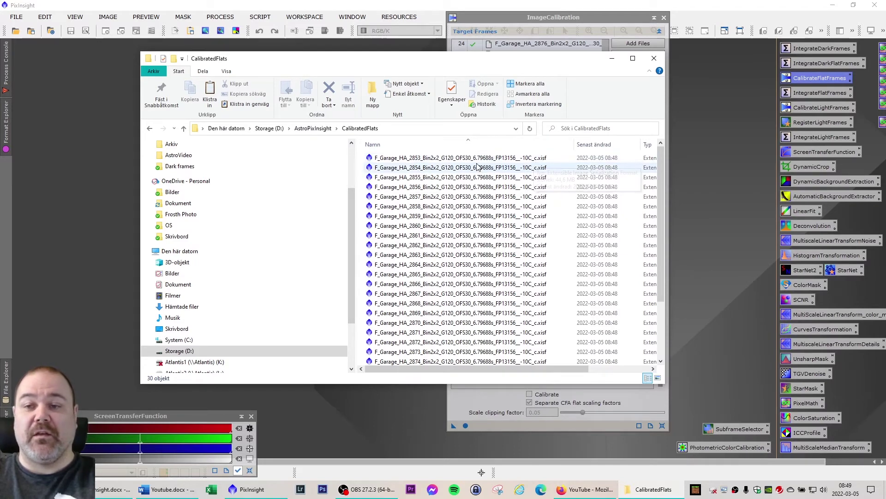
scroll(483, 219, "down", 3)
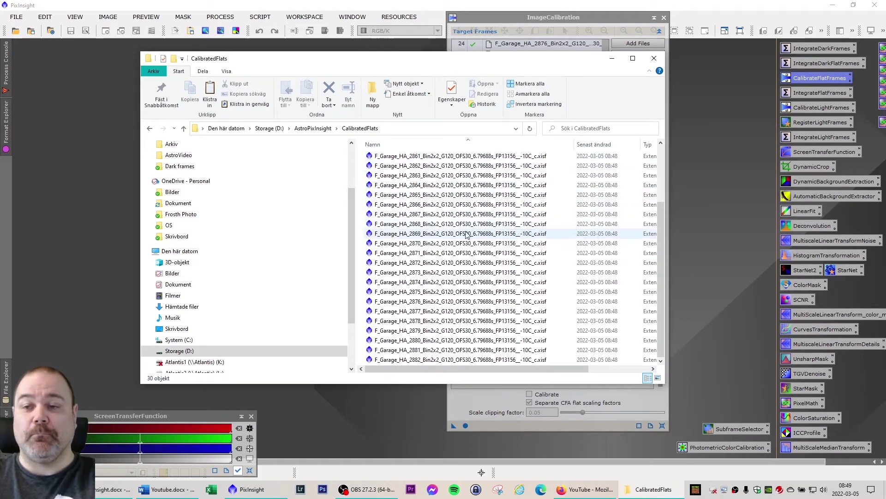
left_click(613, 58)
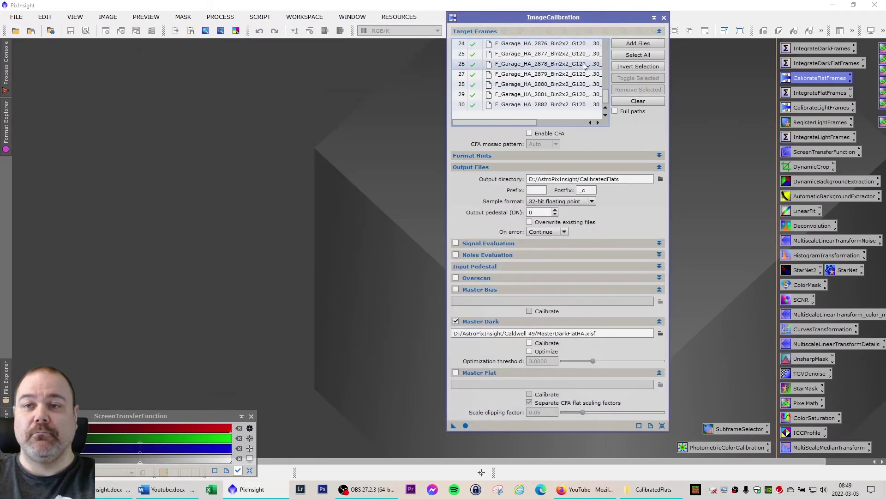
Step: Clear the target frames and add the OIII flat frames numbered 2883 to 2912 from the Flat frames folder
left_click_drag(549, 18, 550, 21)
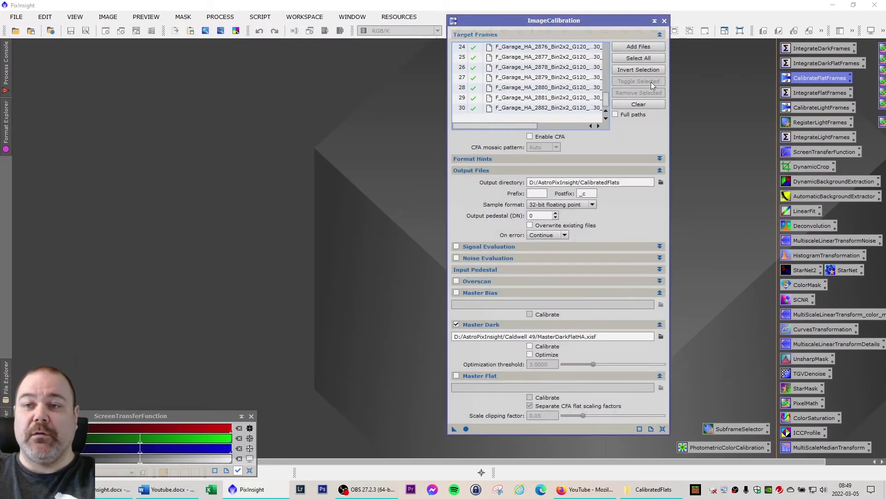
left_click(647, 103)
left_click(645, 47)
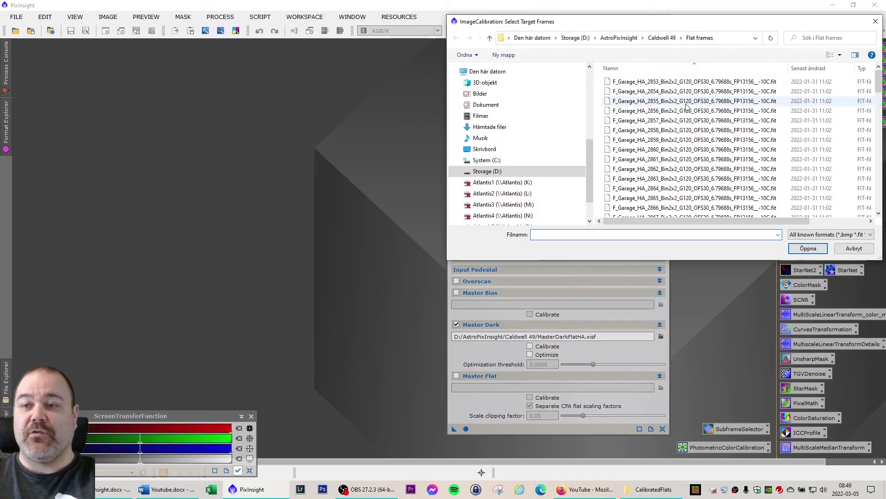
scroll(673, 118, "down", 9)
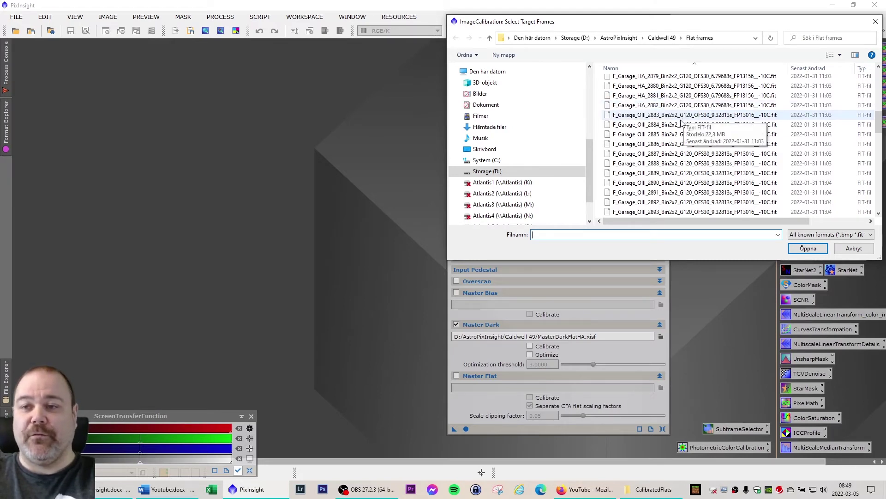
left_click(630, 116)
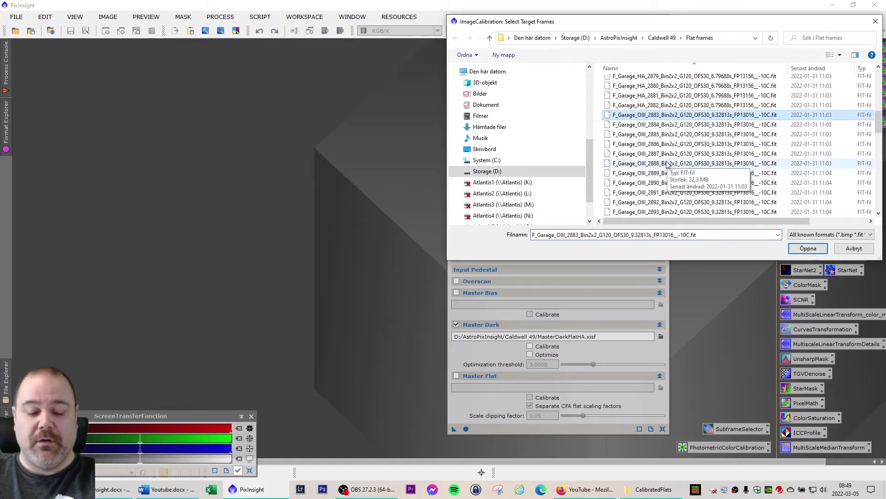
scroll(660, 174, "down", 8)
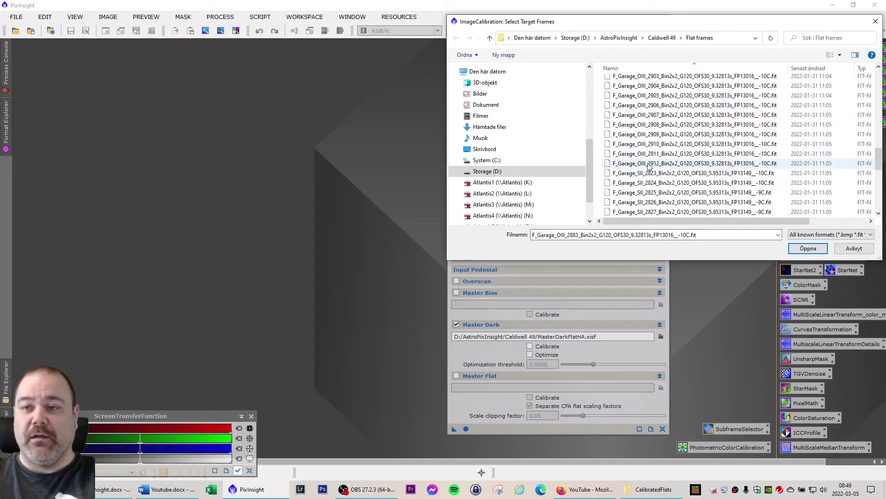
left_click(659, 175, "shift")
key("Return")
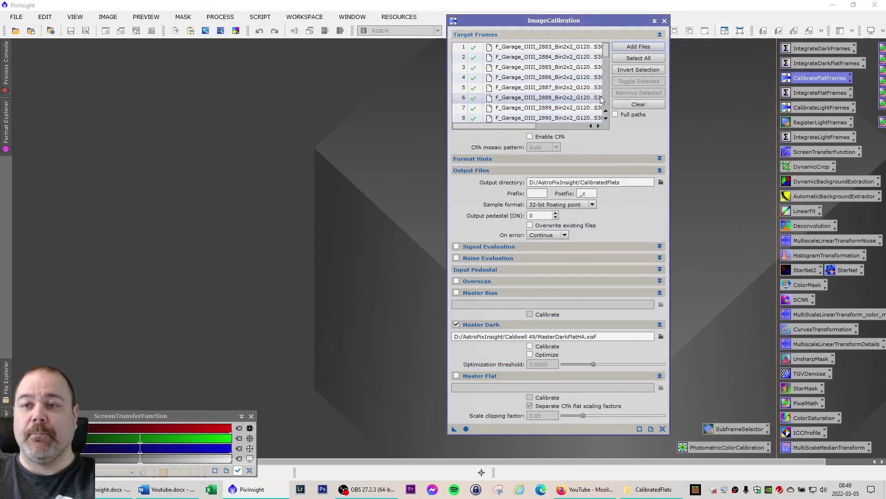
mouse_move(606, 54)
left_mouse_down()
mouse_move(611, 101)
mouse_move(608, 49)
left_mouse_up()
left_click_drag(580, 21, 595, 21)
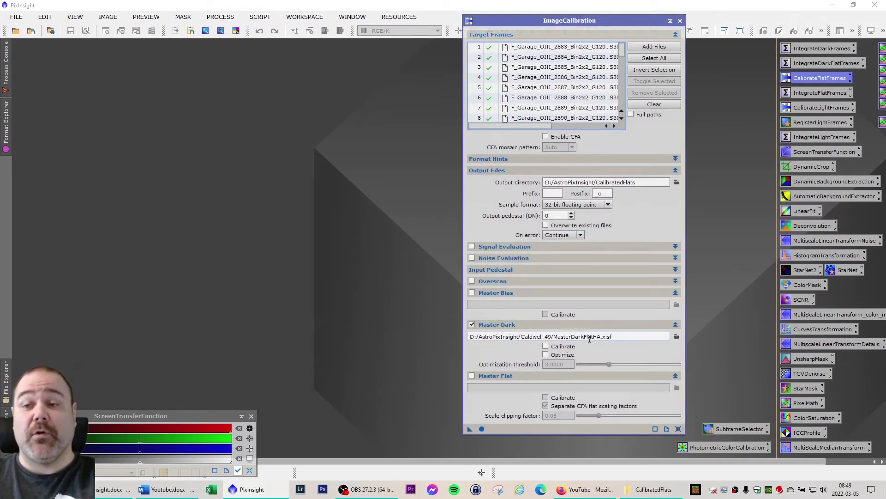
Step: Set MasterDarkFlatOIII.xisf from the Caldwell 49 folder as the master dark and run the calibration on the OIII flats
left_click(677, 337)
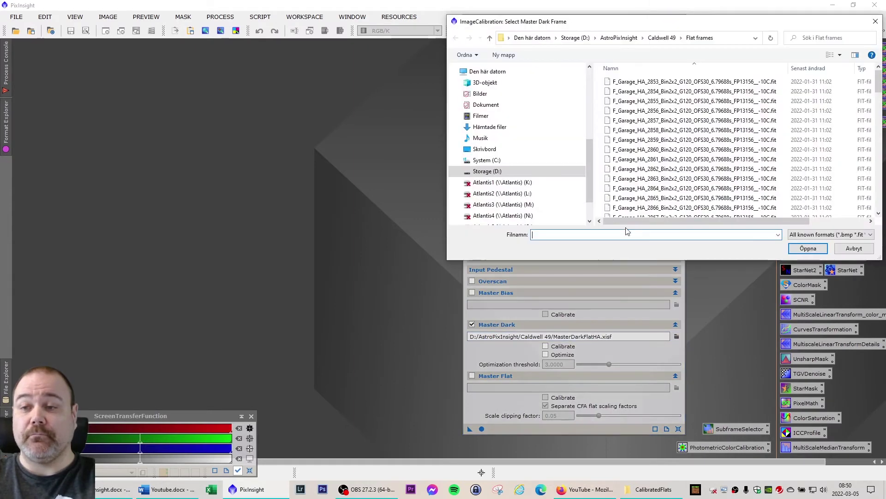
left_click(662, 38)
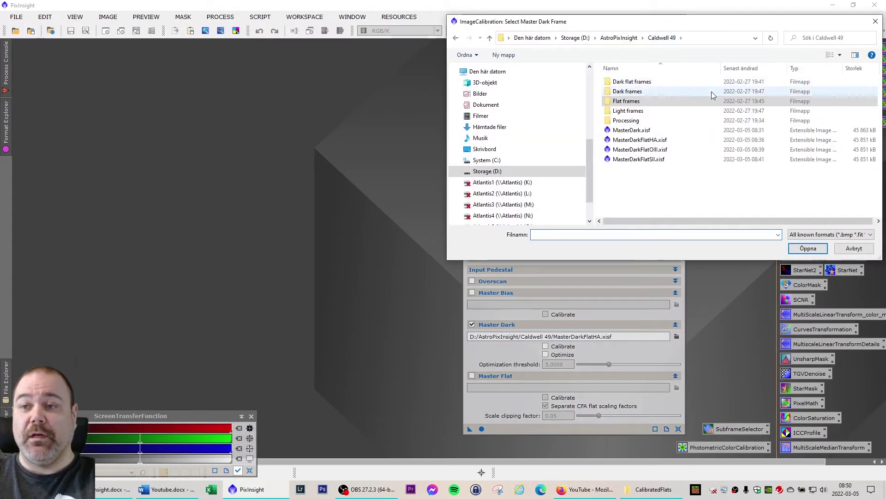
double_click(656, 150)
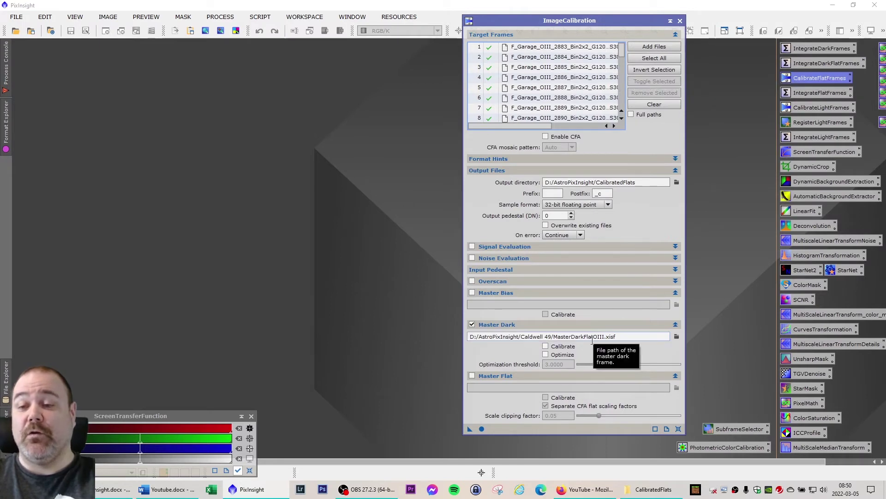
left_click(482, 430)
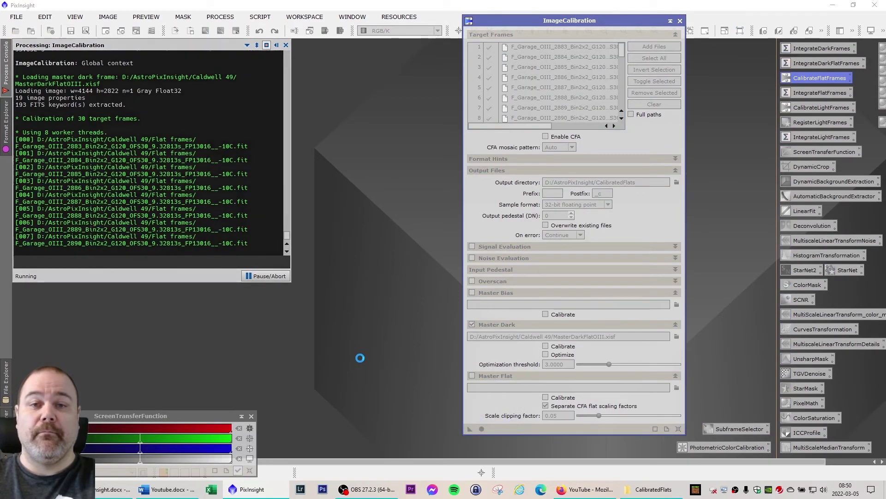
Step: Switch to File Explorer and check the calibrated OIII flats in the CalibratedFlats folder
left_click(642, 487)
scroll(439, 277, "down", 3)
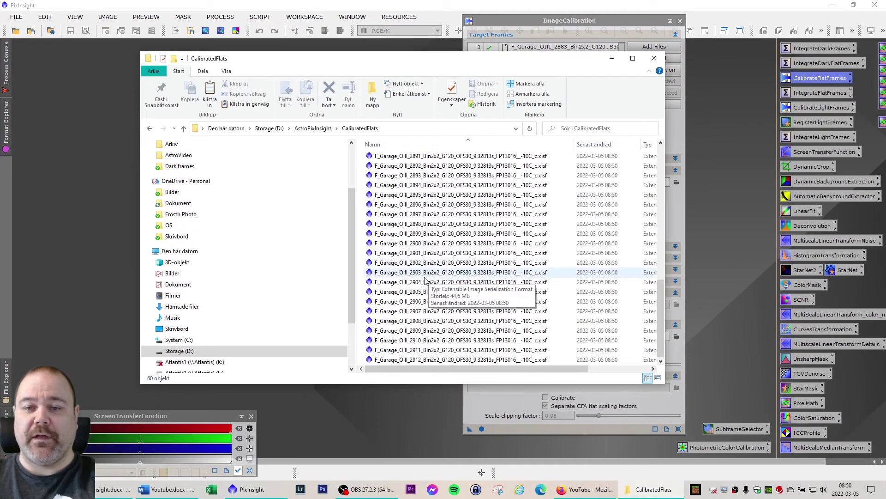
left_click(612, 59)
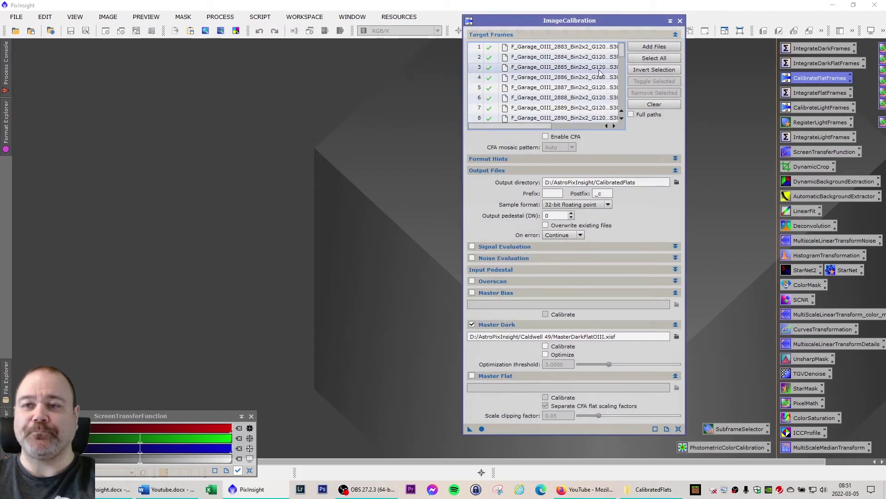
Step: Clear the target frames and add the SII flat frames numbered 2823 to 2852 from the Flat frames folder
left_click_drag(597, 18, 603, 20)
left_click(659, 107)
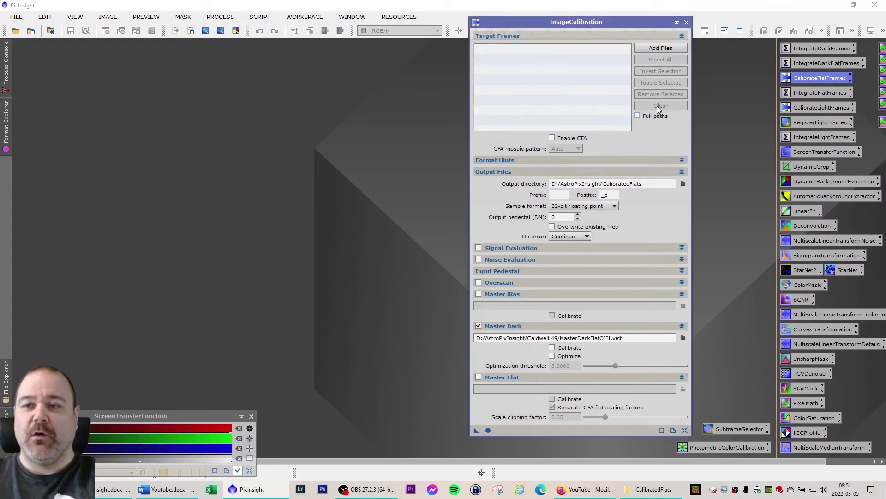
left_click(659, 48)
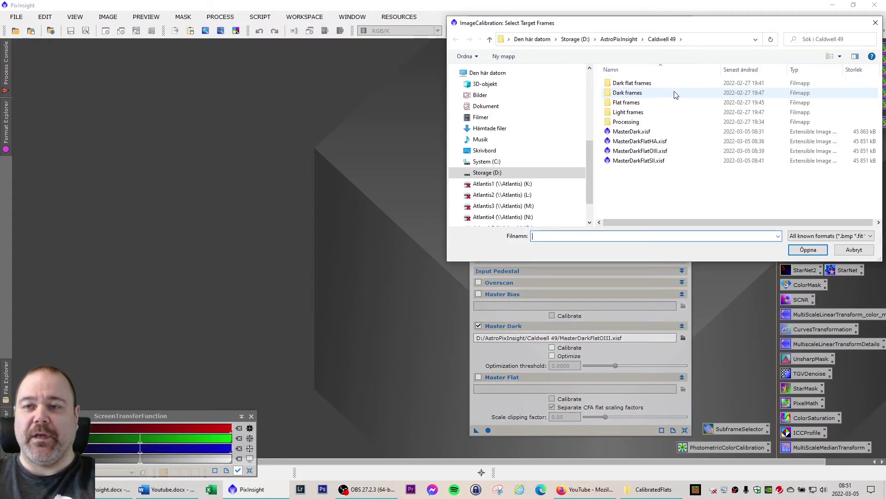
double_click(627, 103)
scroll(674, 147, "down", 10)
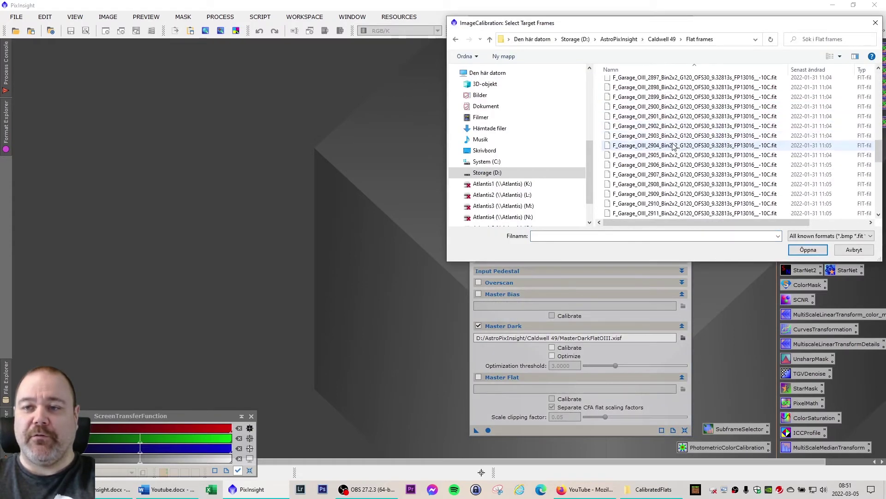
scroll(674, 147, "down", 4)
left_click(640, 117)
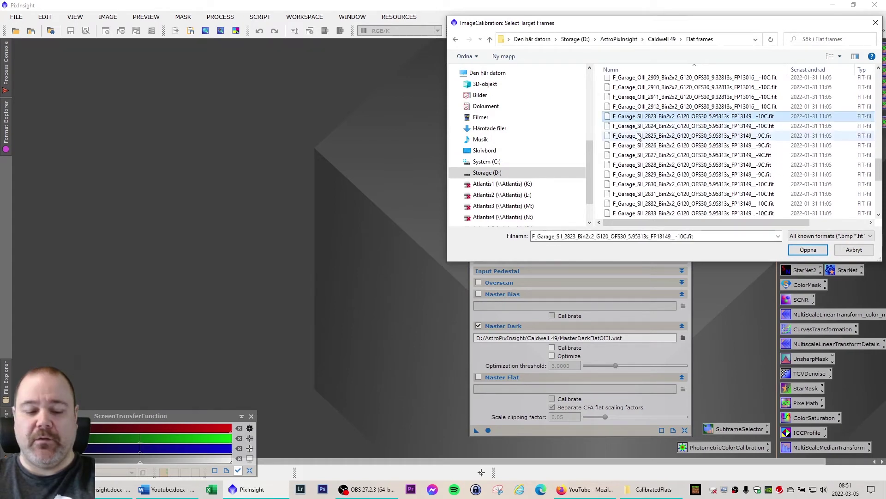
left_click_drag(639, 136, 638, 218)
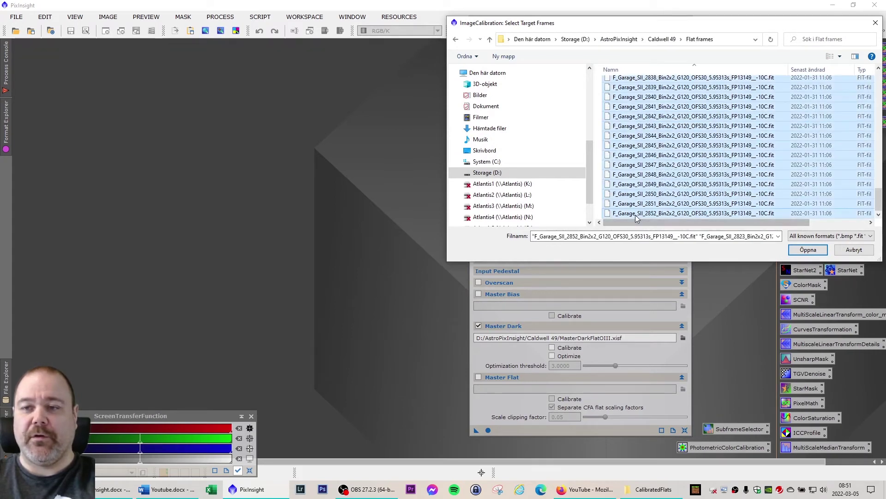
left_click(808, 249)
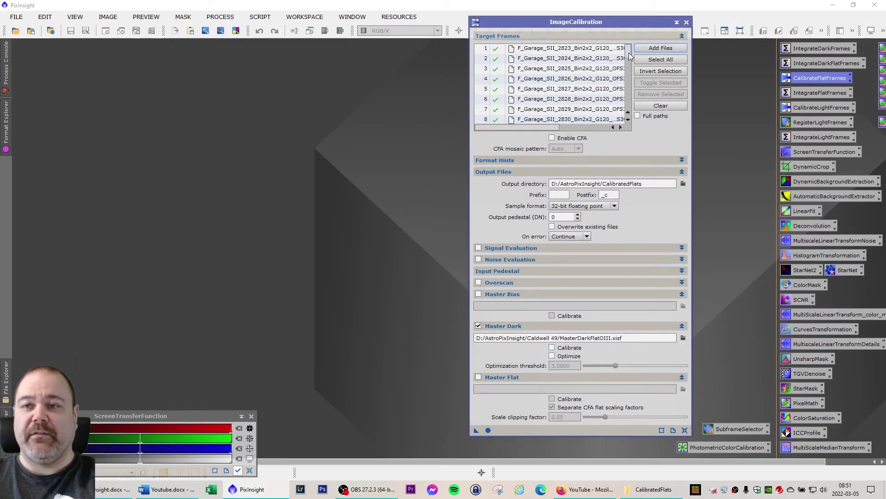
scroll(629, 54, "down", 1)
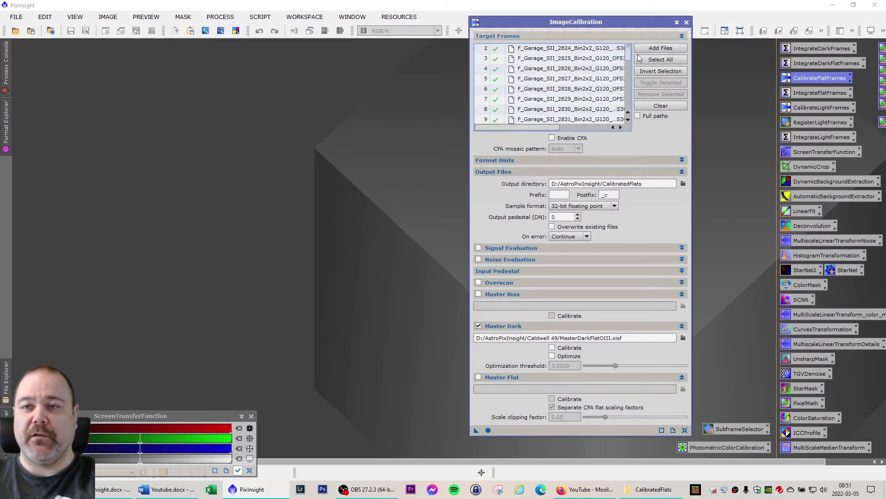
Step: Set MasterDarkFlatSII.xisf from the Caldwell 49 folder as the master dark and run the calibration on the SII flats
left_click(683, 338)
left_click(662, 40)
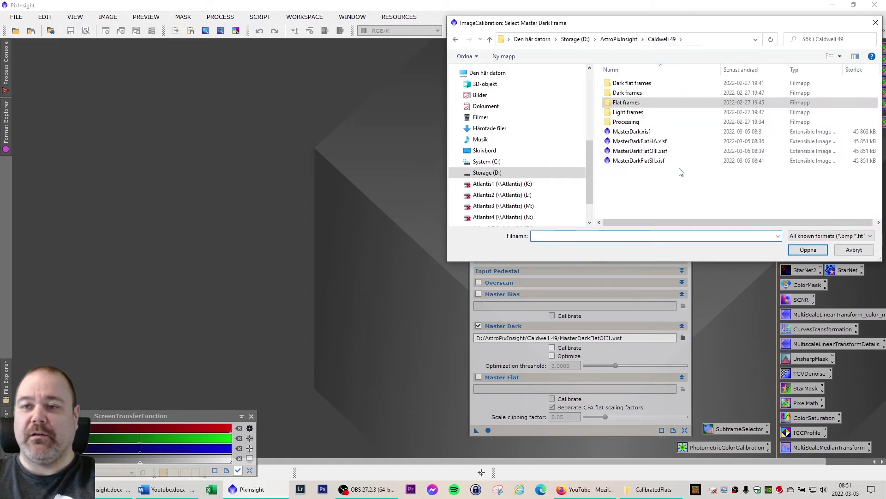
double_click(652, 162)
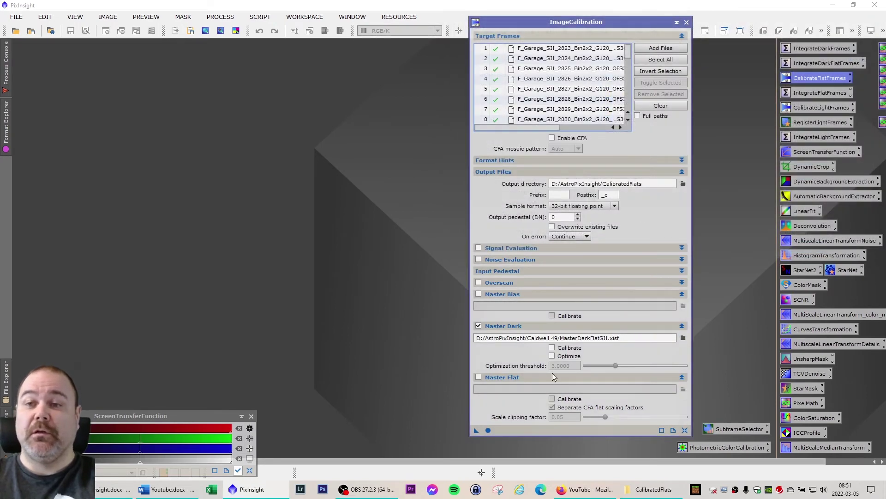
left_click(488, 430)
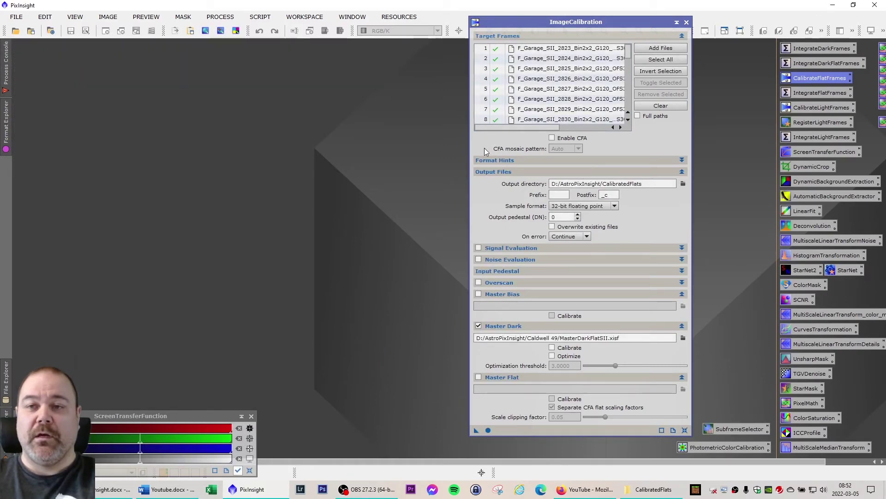
Step: Switch to File Explorer and look through the CalibratedFlats folder for the calibrated flats of all three filters
left_click_drag(556, 27, 555, 28)
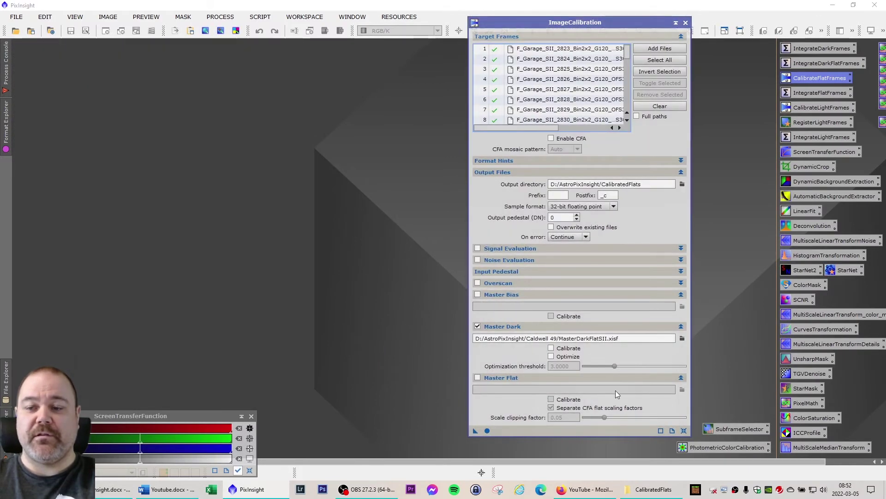
left_click(624, 489)
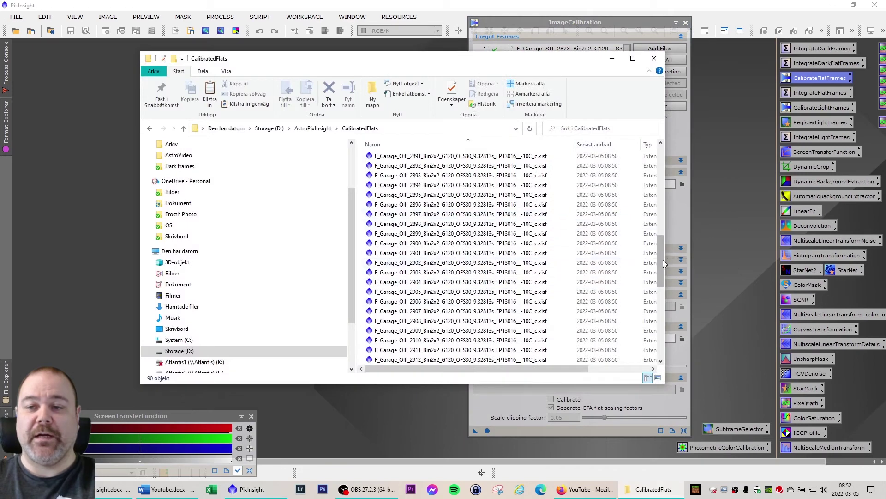
left_click_drag(663, 260, 666, 185)
left_click(612, 59)
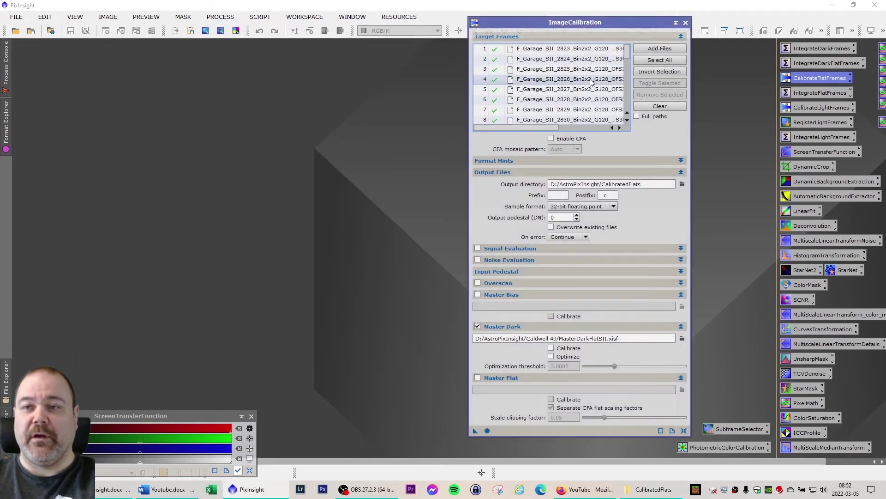
Step: Close ImageCalibration and open the saved IntegrateFlatFrames process
left_click(686, 23)
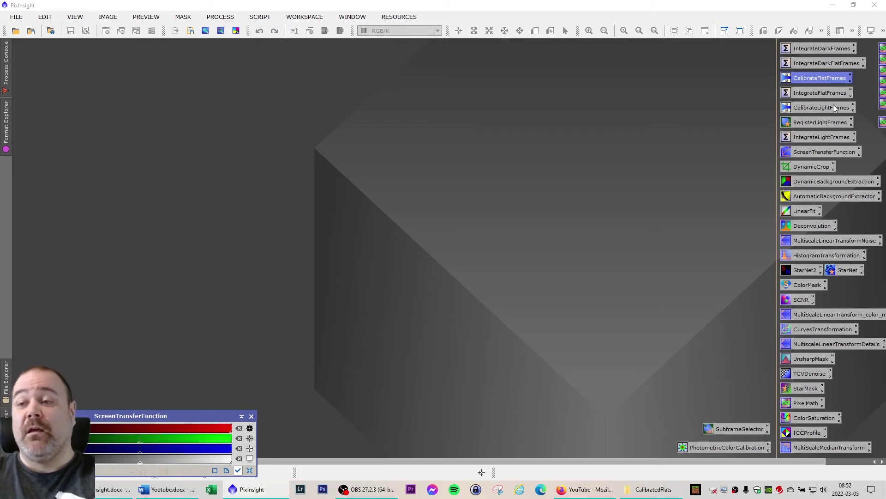
double_click(805, 93)
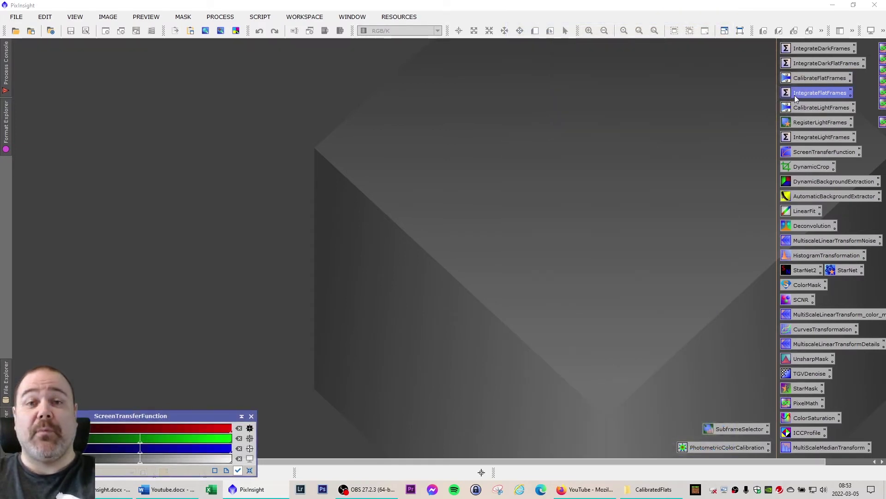
double_click(818, 93)
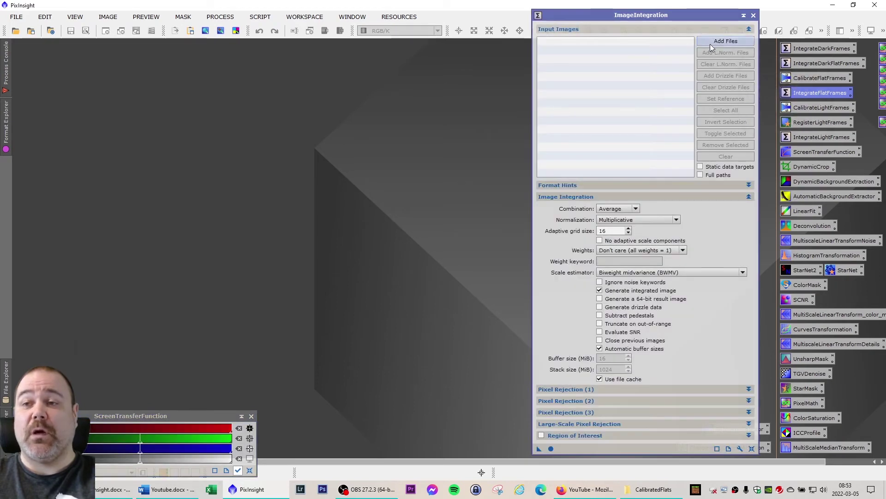
left_click_drag(656, 15, 663, 15)
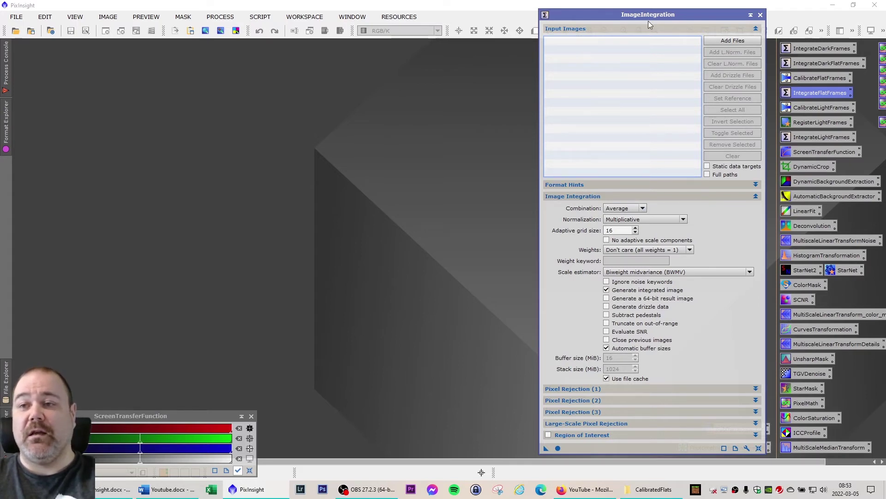
left_click_drag(660, 16, 660, 15)
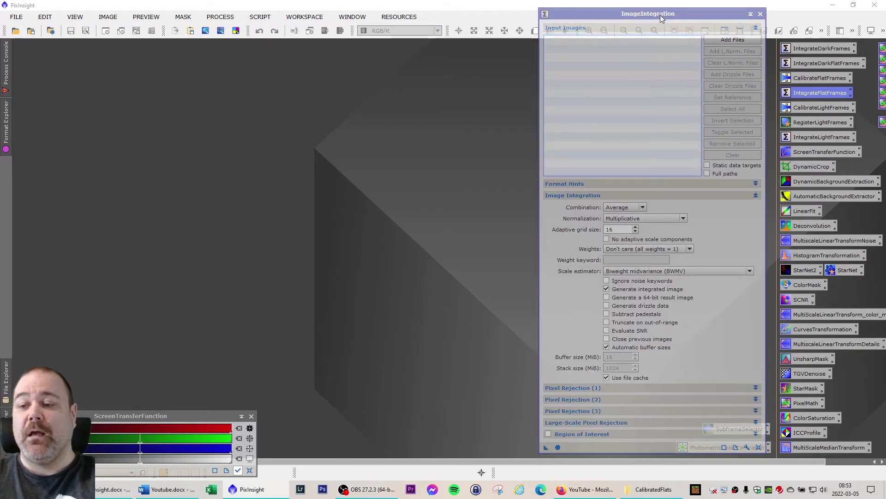
Step: Add the calibrated HA flats numbered 2853 to 2882 from the AstroPixInsight CalibratedFlats folder as input images
left_click(732, 41)
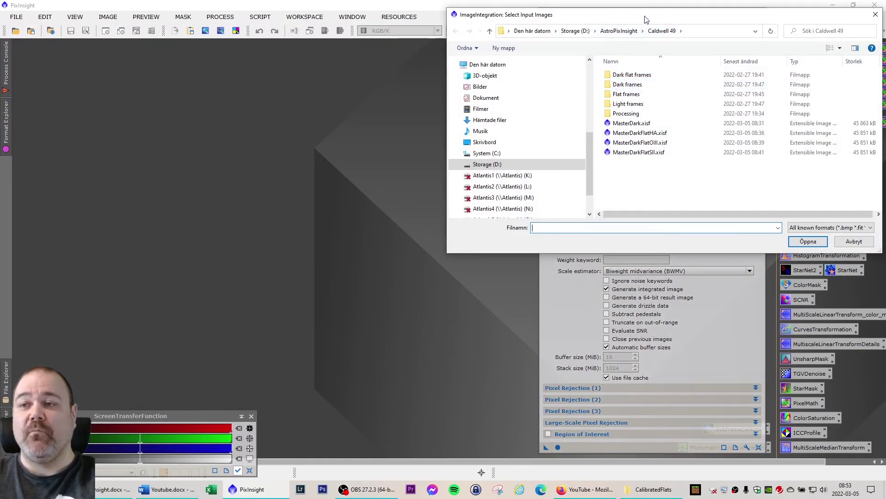
mouse_move(646, 20)
left_mouse_down()
mouse_move(572, 39)
mouse_move(605, 18)
mouse_move(643, 24)
left_mouse_up()
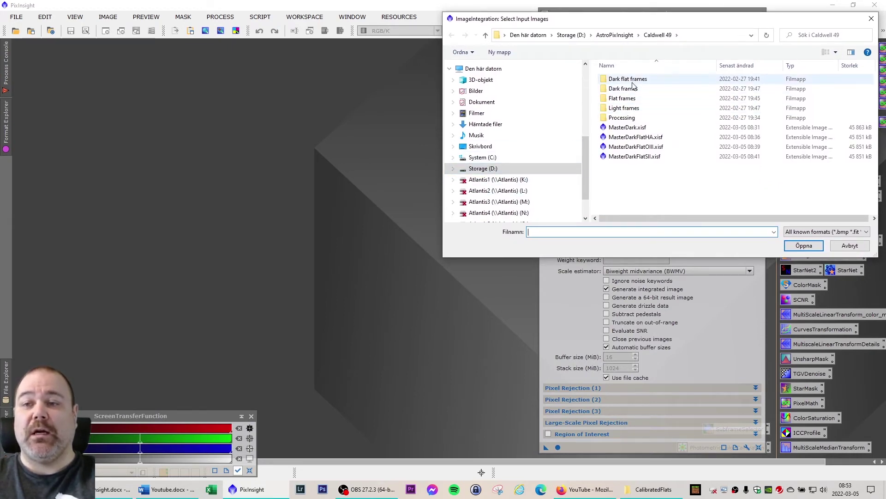
left_click(616, 35)
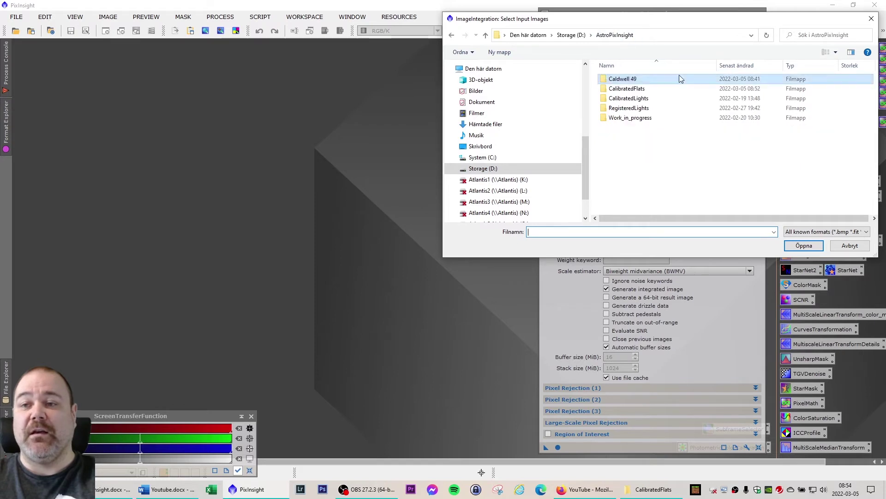
double_click(623, 88)
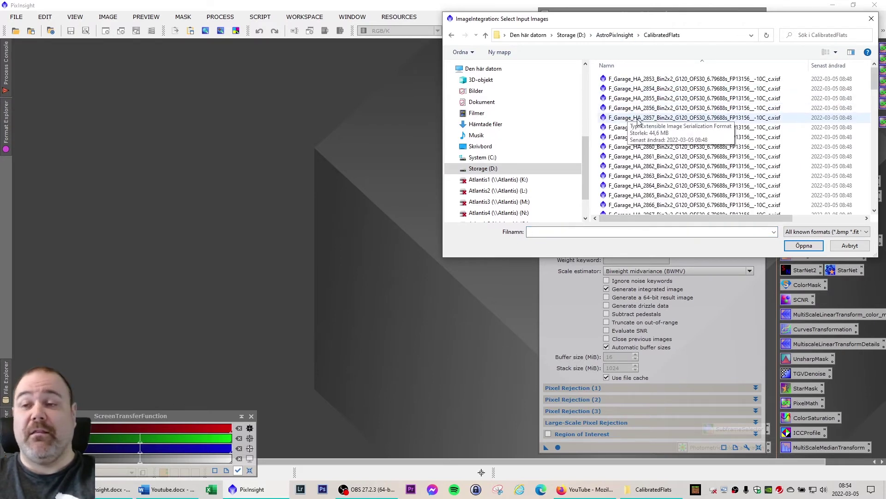
left_click(639, 84)
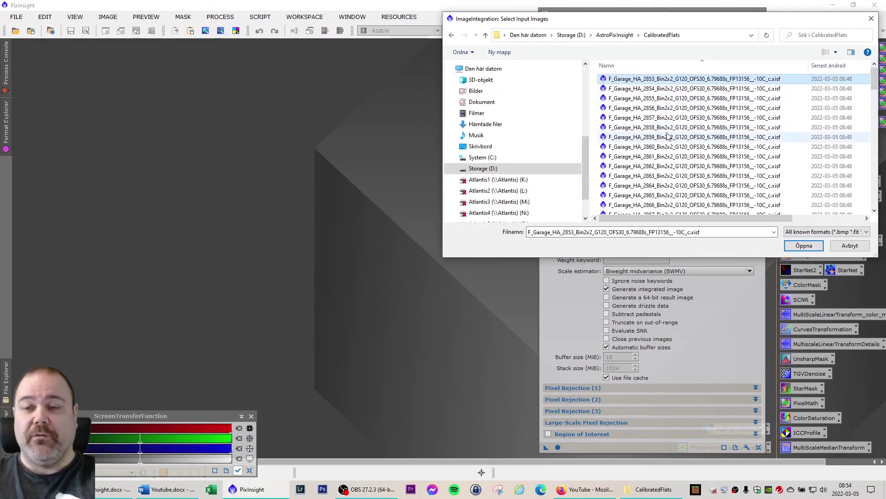
scroll(665, 136, "down", 6)
left_click(692, 189, "shift")
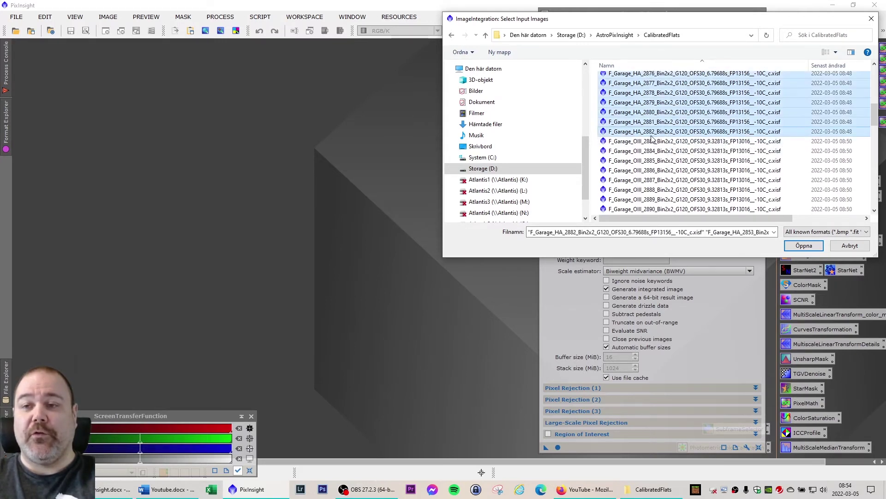
scroll(739, 203, "down", 2)
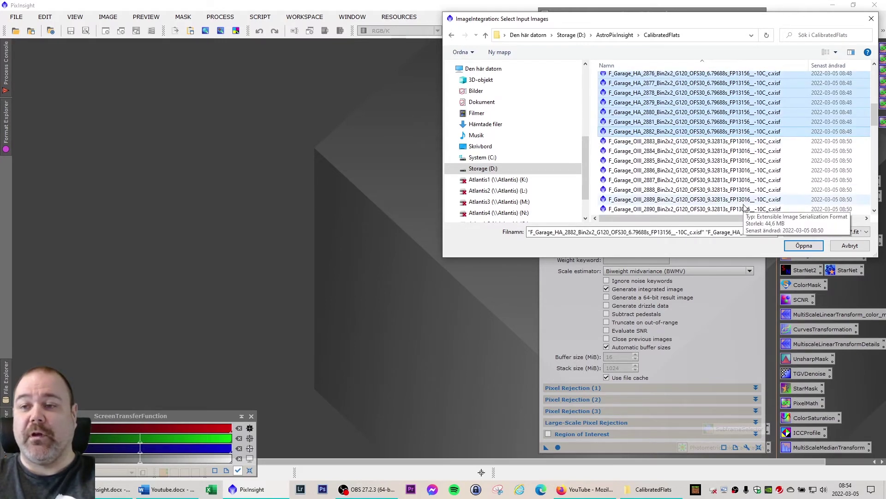
left_click(802, 247)
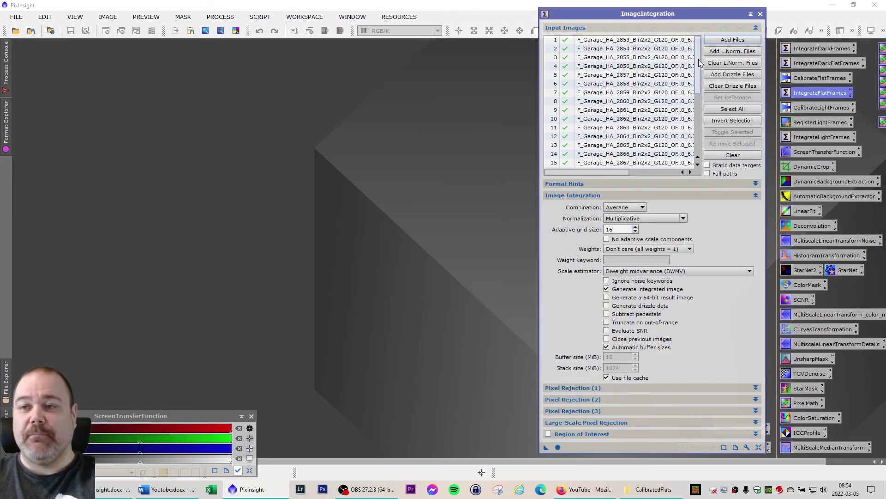
Step: Review the full list of HA input images and read the explanation of the normalization option
scroll(700, 63, "down", 5)
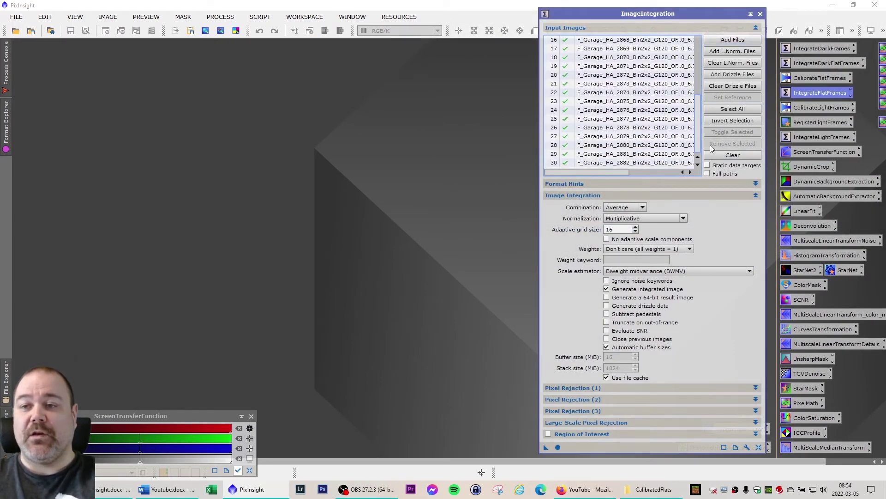
scroll(700, 115, "up", 5)
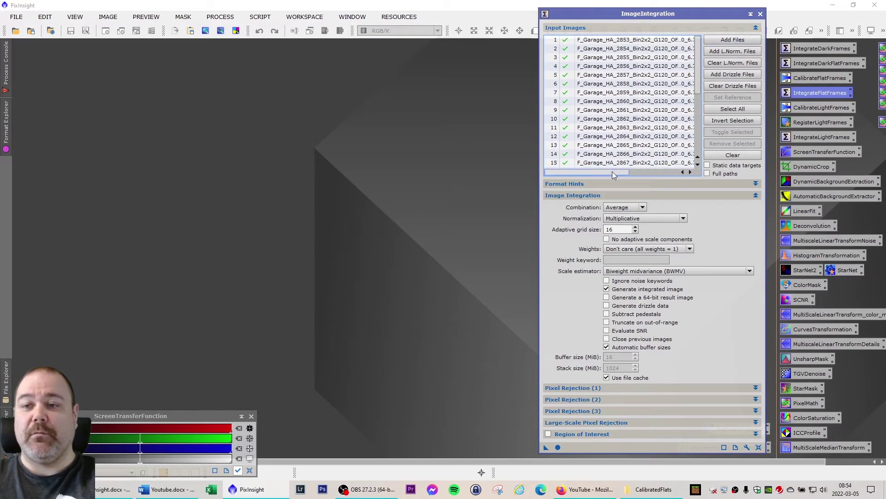
left_click_drag(612, 172, 661, 173)
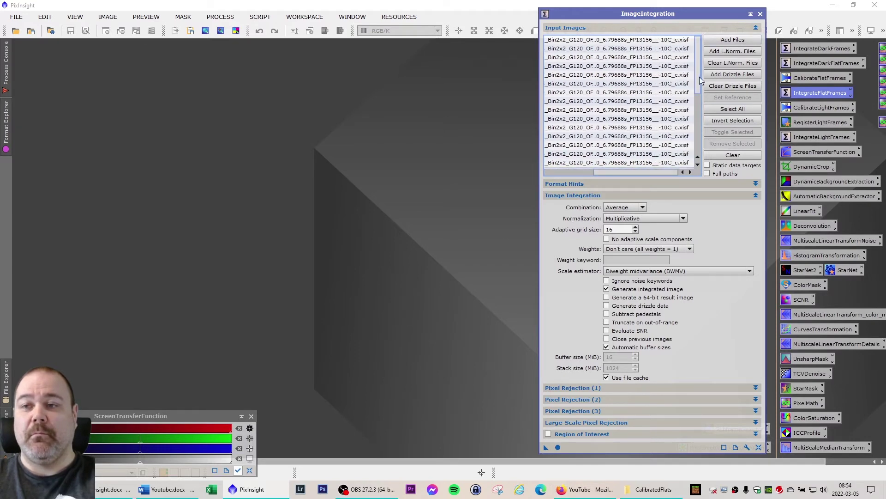
left_click_drag(661, 173, 588, 177)
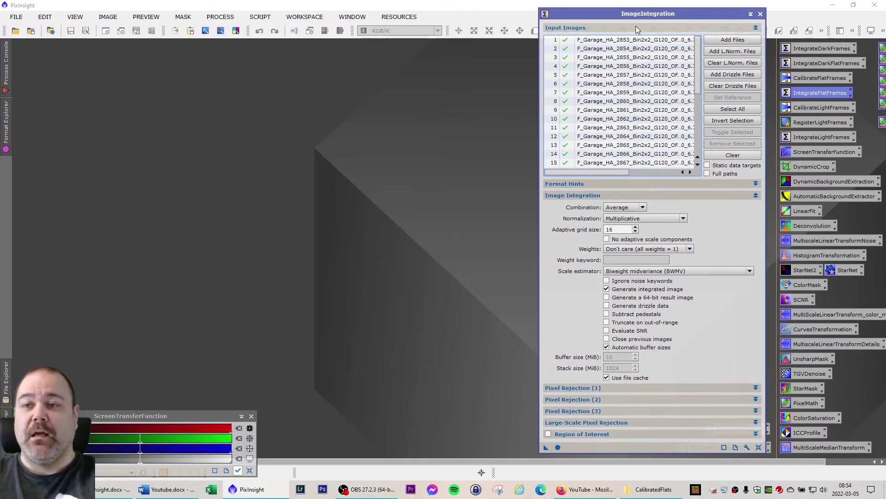
left_click_drag(650, 13, 652, 10)
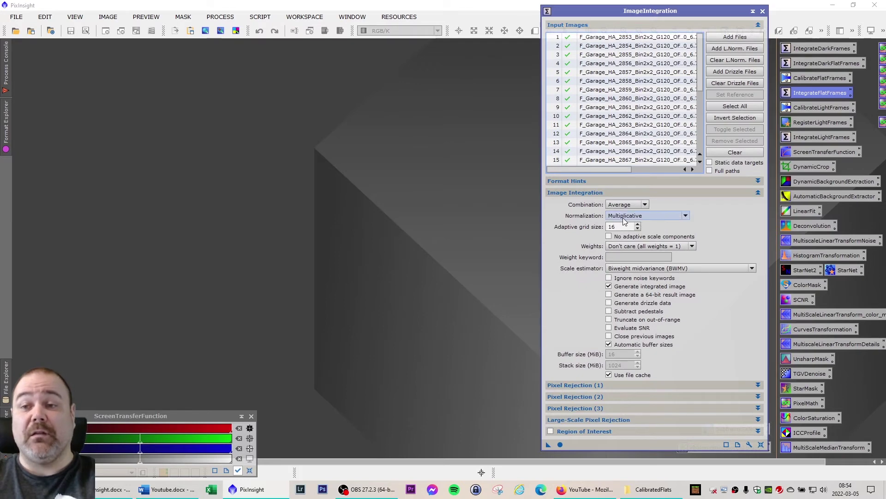
mouse_move(622, 218)
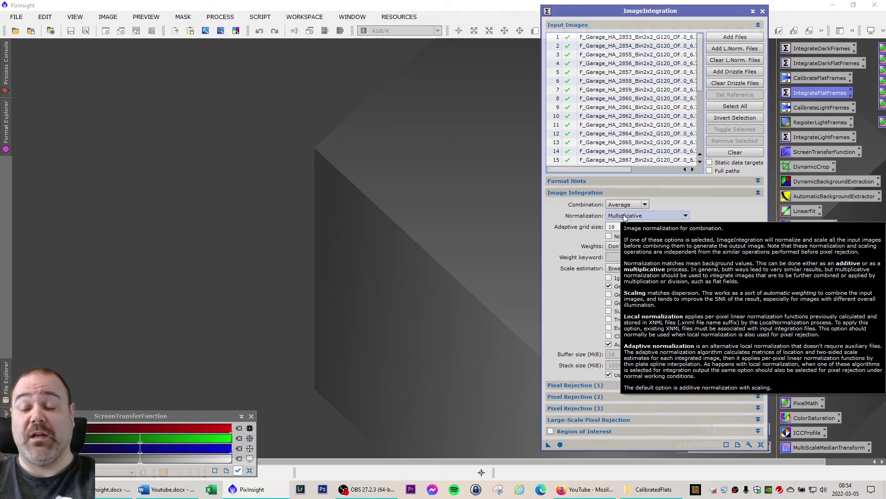
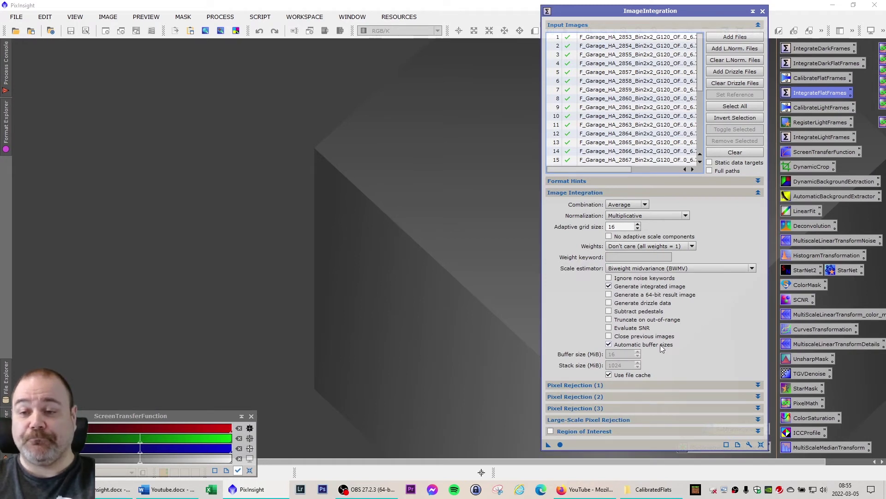
Step: Review the Pixel Rejection (1) and (2) settings and read the explanation of the rejection normalization option
left_click(758, 385)
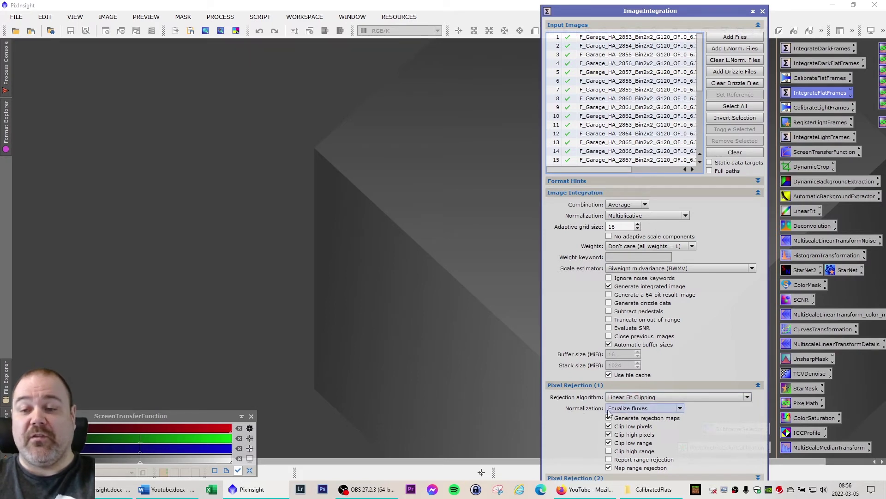
mouse_move(681, 409)
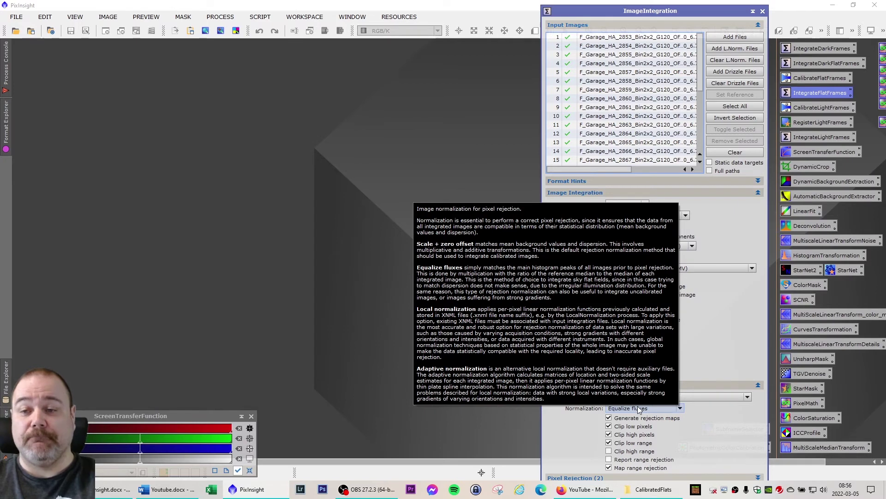
left_click(758, 384)
left_click(757, 397)
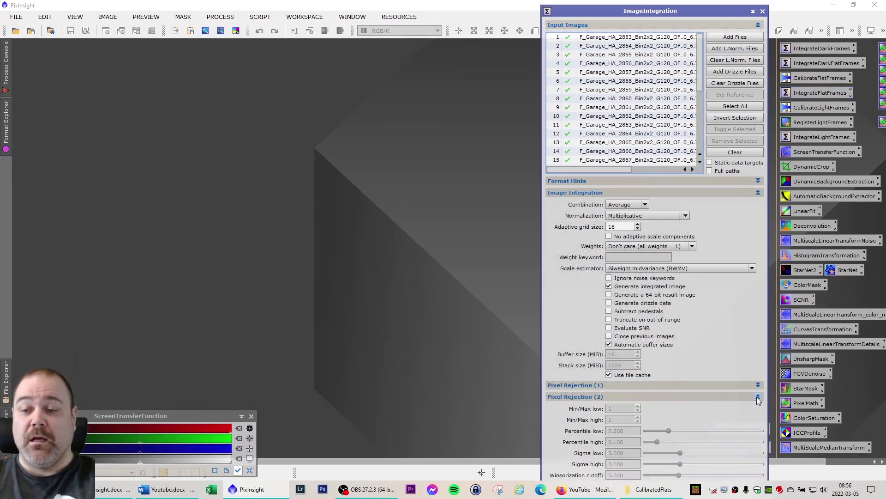
left_click(757, 396)
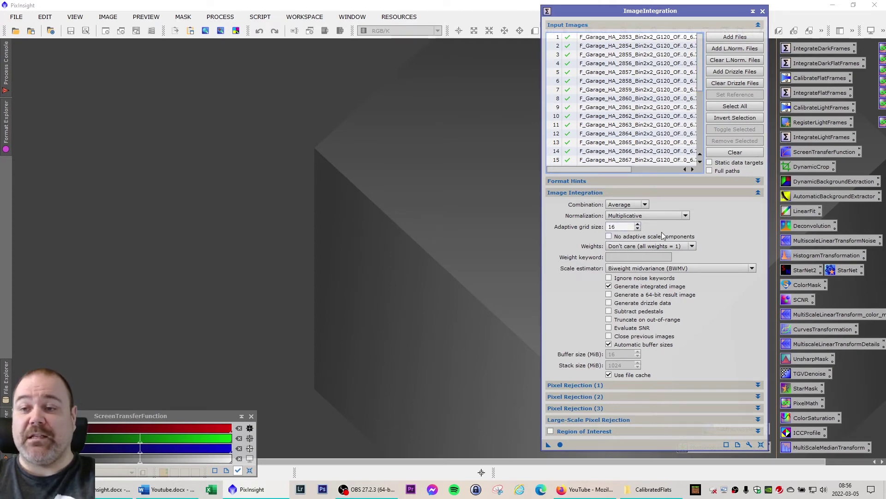
Step: Run the integration of the HA flats and close the slope, rejection_high and rejection_low images
left_click(561, 444)
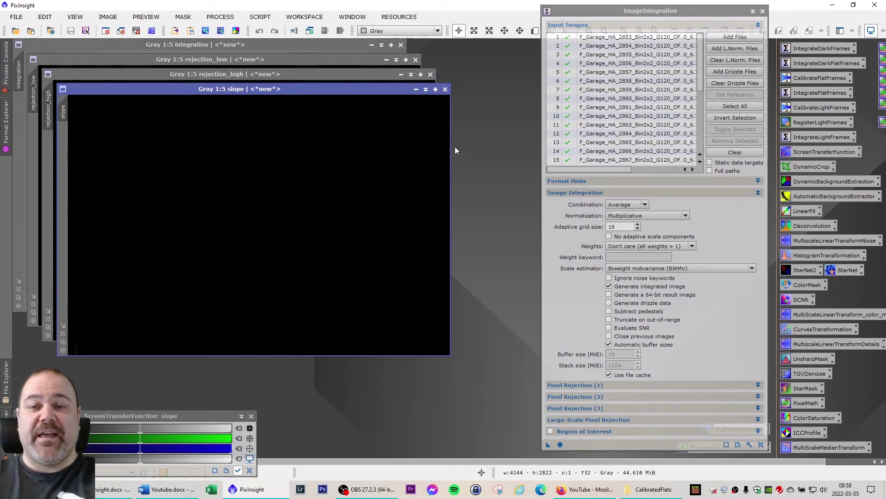
left_click(445, 89)
left_click(431, 75)
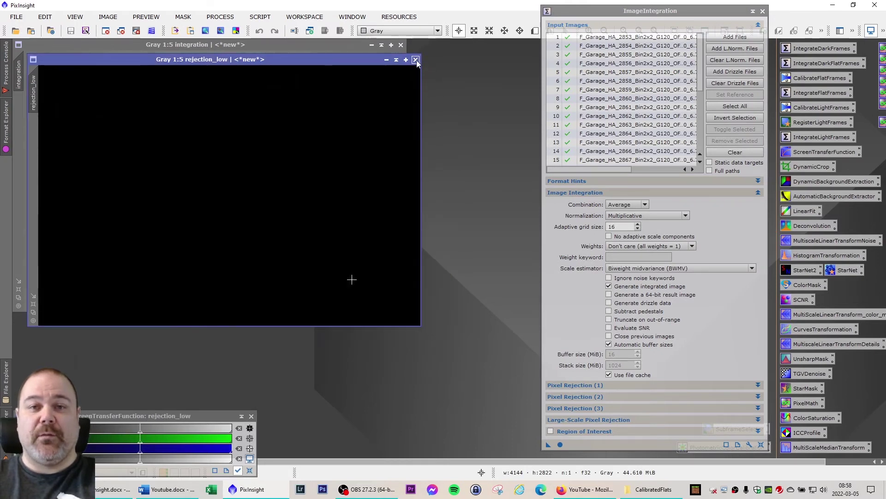
left_click(416, 60)
Step: Reposition the integrated HA flat in the workspace and apply an automatic screen stretch to it
left_click_drag(245, 45, 247, 68)
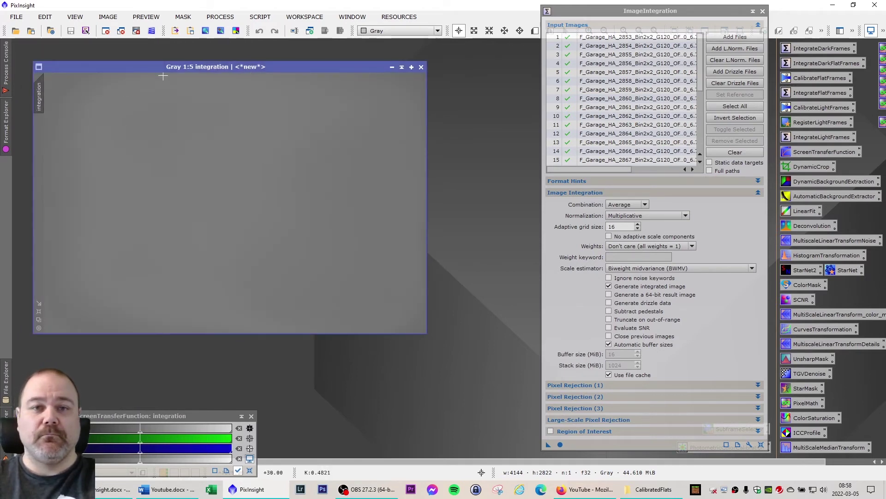
left_click_drag(181, 66, 167, 59)
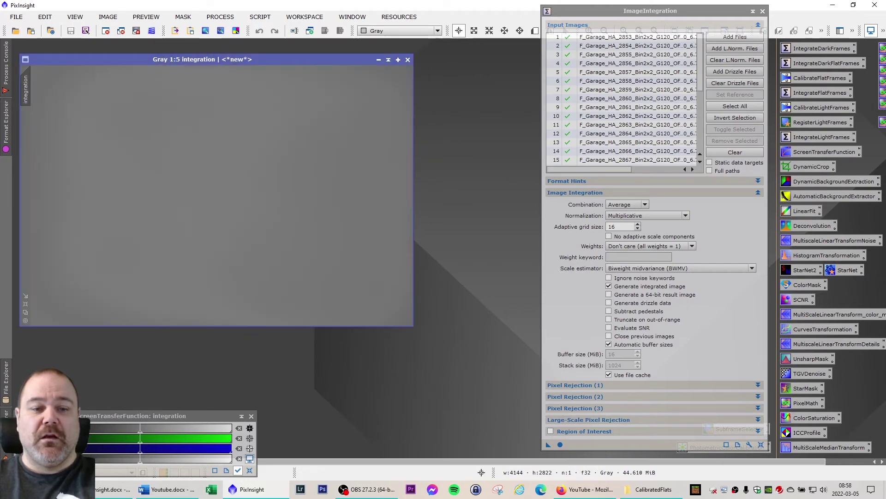
key("ctrl+a")
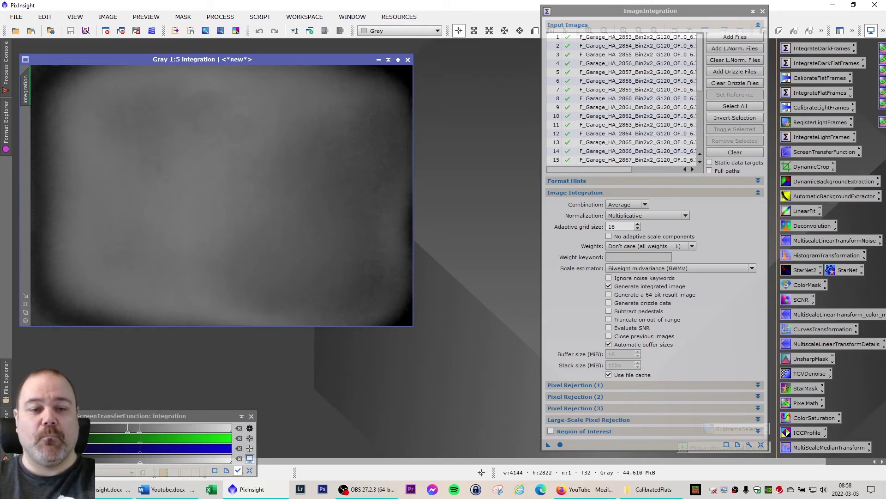
Step: Save the integrated HA flat as MasterFlatHA.xisf in the Caldwell 49 folder with the default XISF options, and close the image
left_click(16, 16)
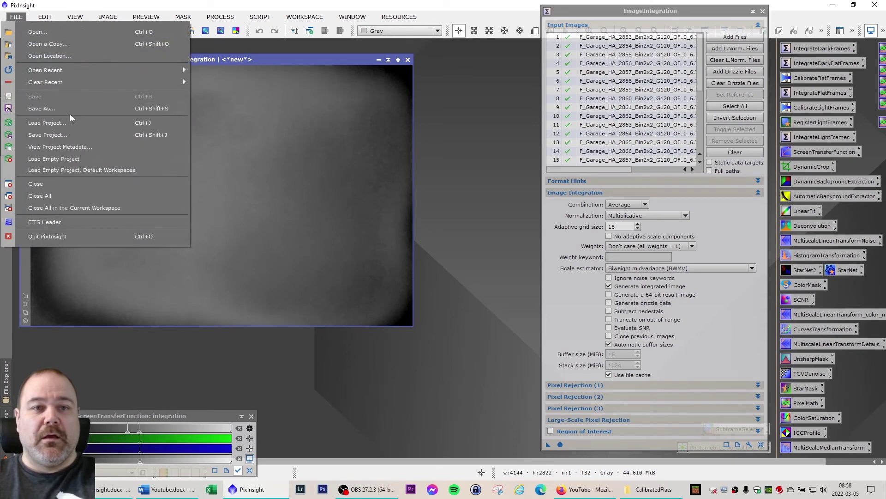
key("Escape")
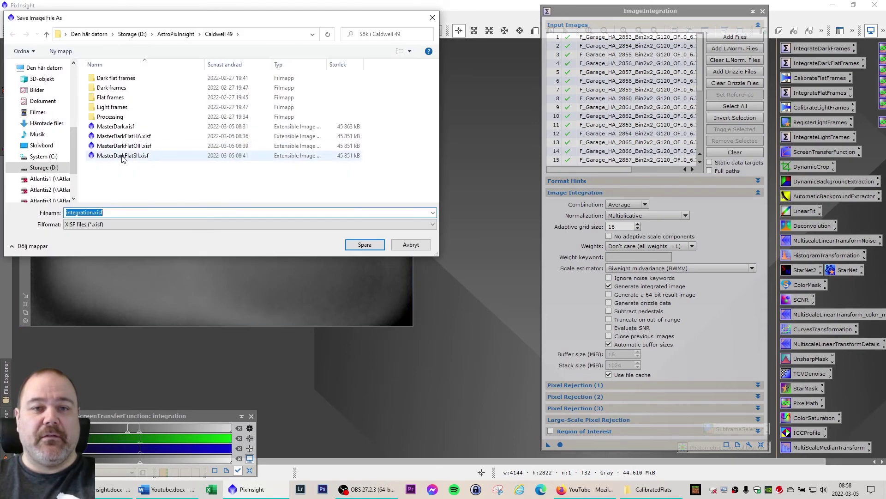
left_click(123, 137)
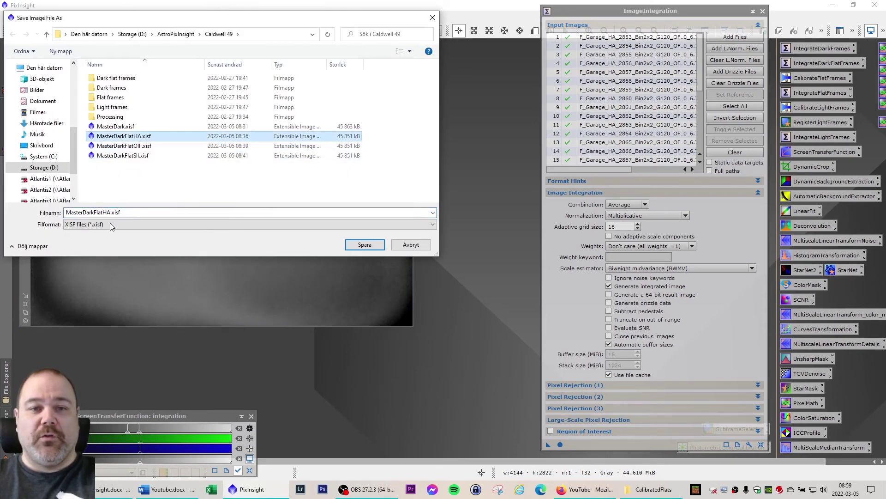
left_click(96, 212)
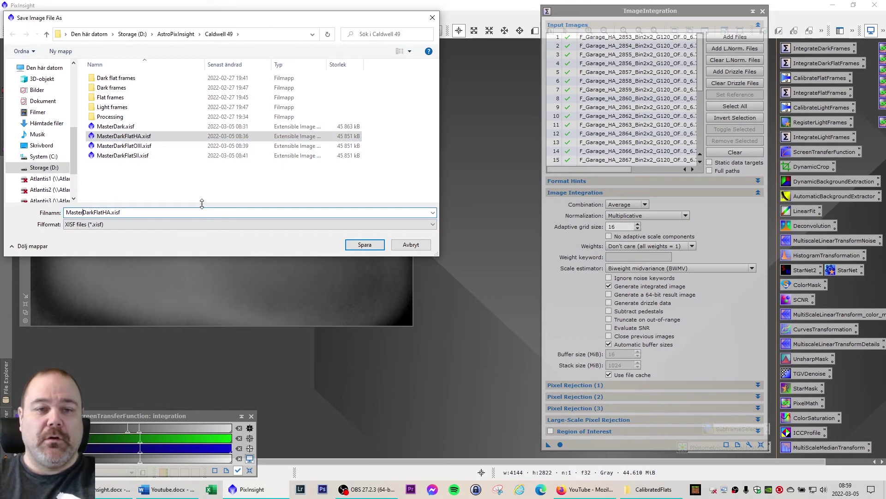
key("BackSpace")
key("BackSpace")
key("BackSpace")
key("Delete")
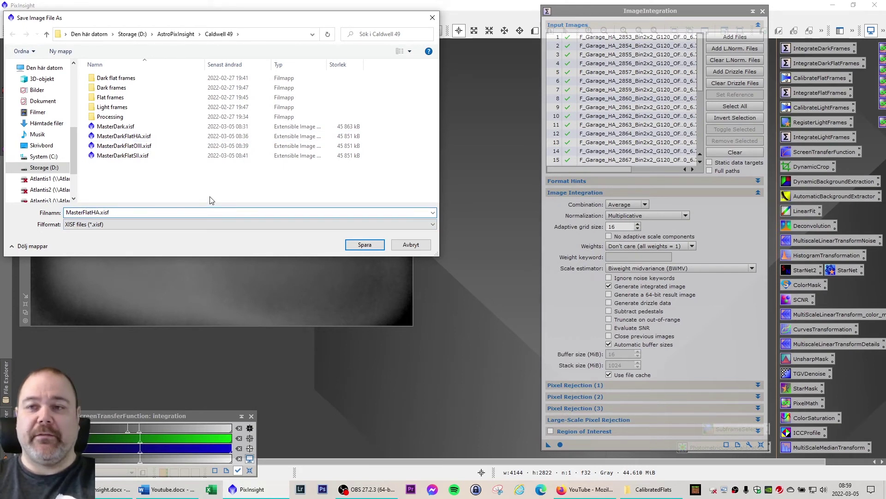
left_click(350, 245)
left_click(464, 354)
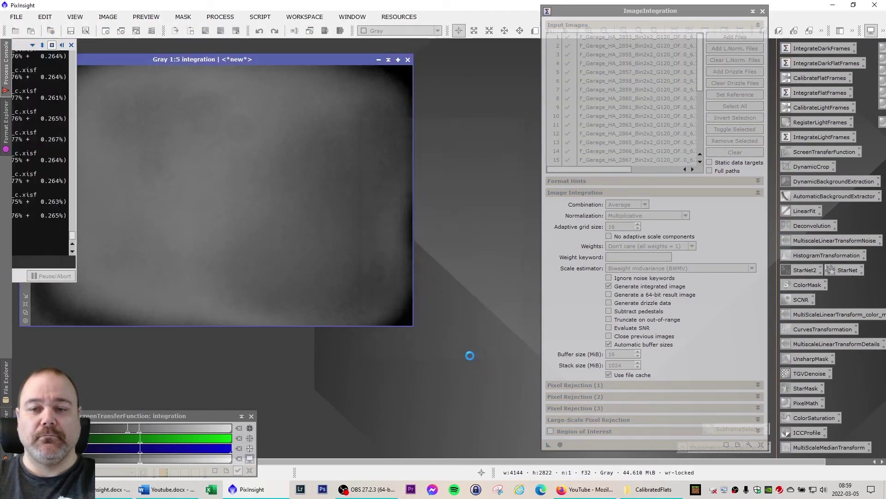
left_click(408, 59)
Step: Replace the HA input images with the calibrated OIII flats numbered 2883 to 2912 from the CalibratedFlats folder
left_click(747, 154)
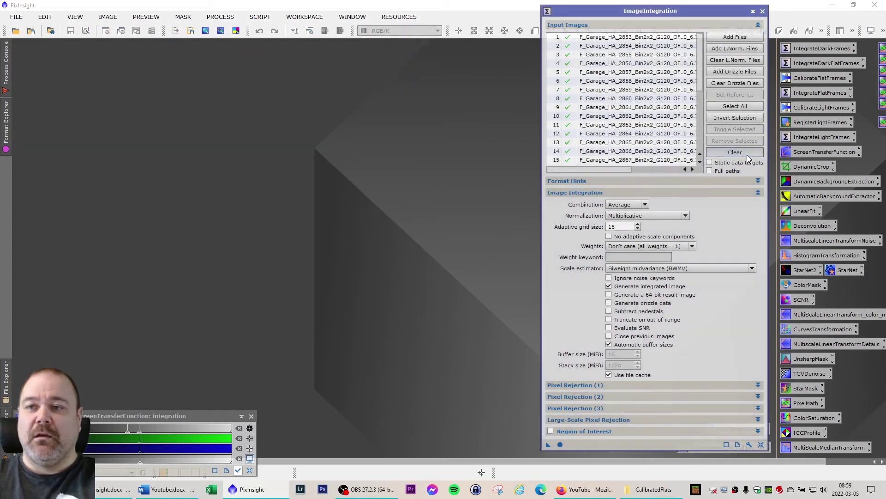
left_click(734, 34)
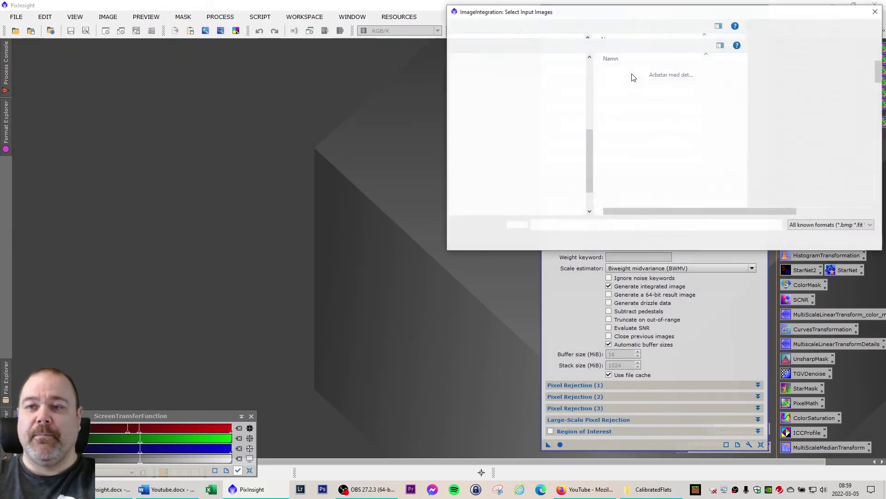
left_click(623, 30)
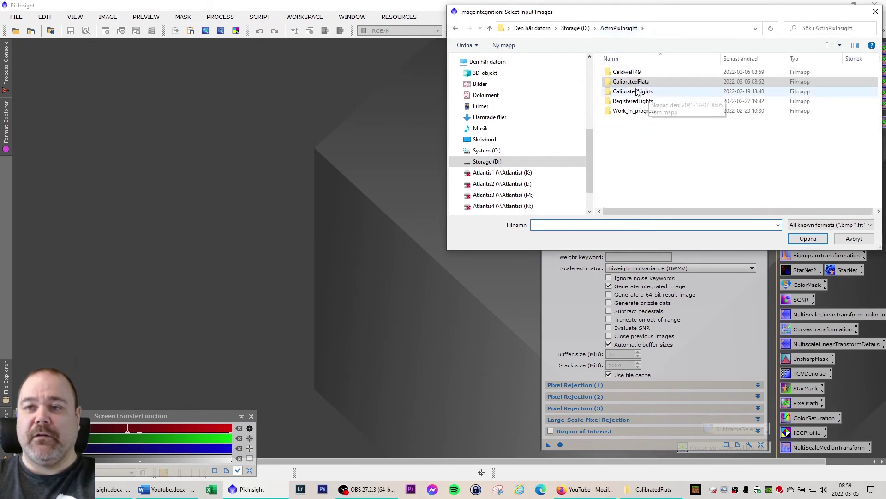
double_click(637, 82)
scroll(683, 81, "down", 8)
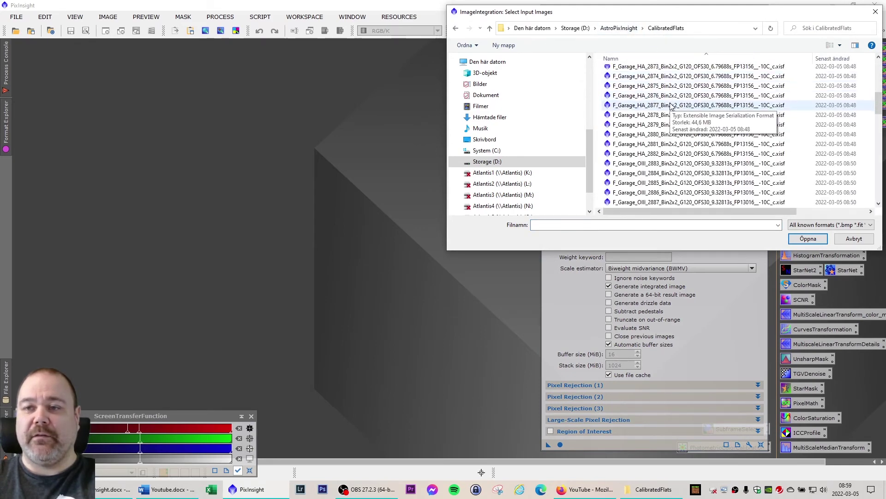
left_click(643, 135)
scroll(643, 134, "down", 10)
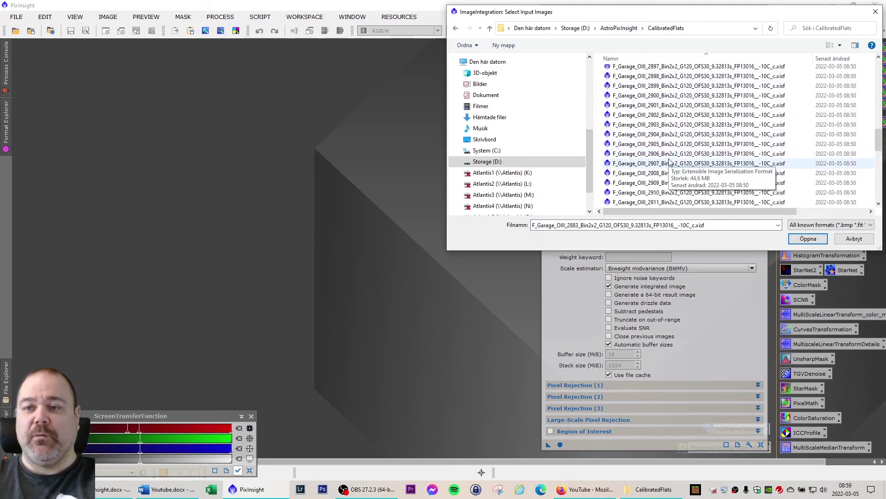
left_click(670, 125, "shift")
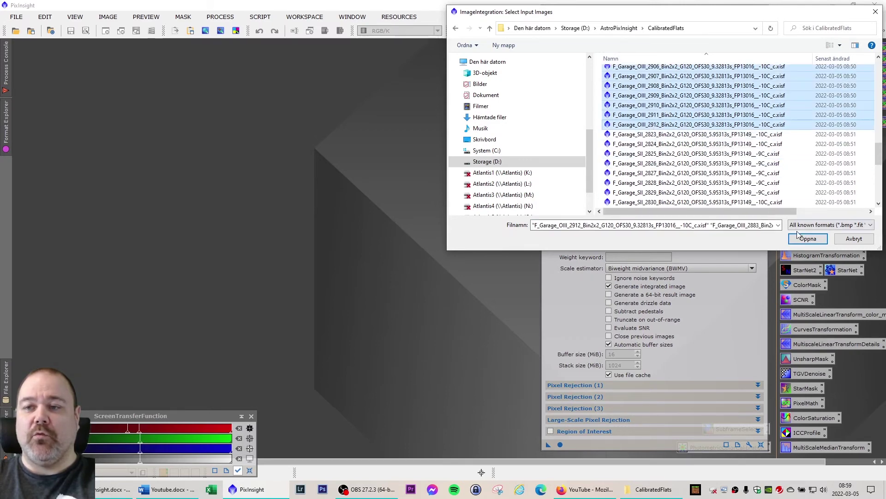
left_click(808, 238)
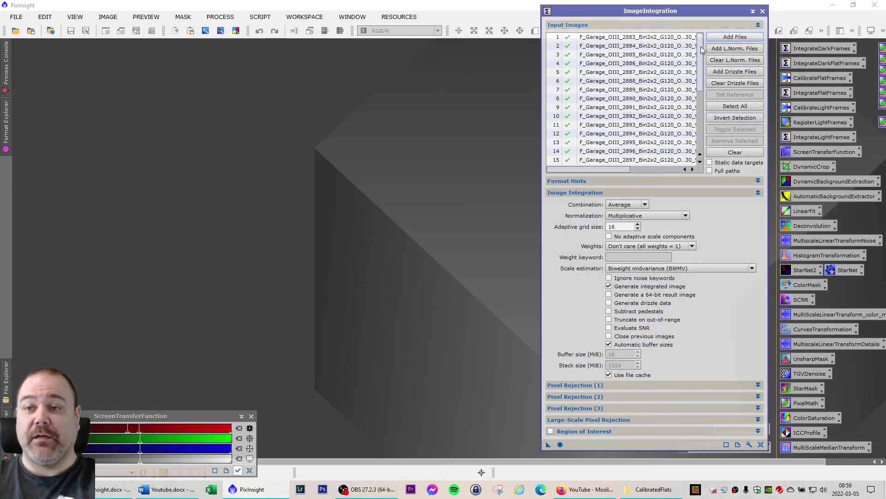
mouse_move(700, 46)
left_mouse_down()
mouse_move(706, 142)
mouse_move(707, 42)
left_mouse_up()
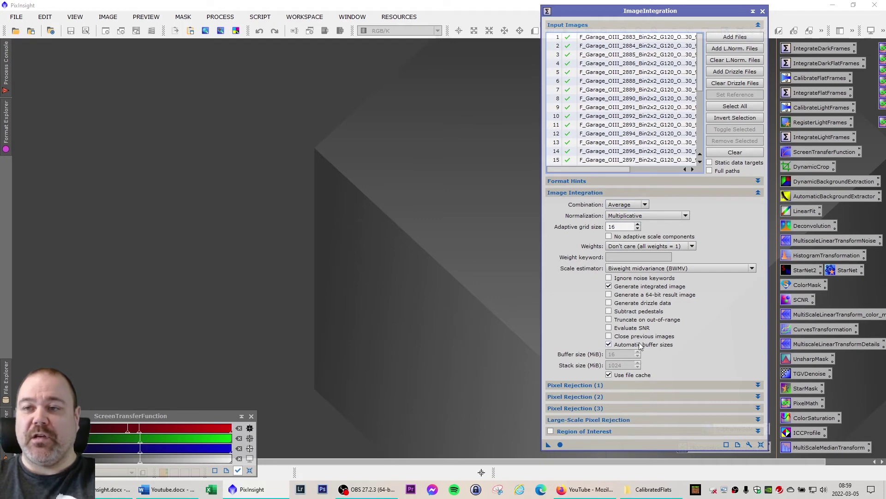
Step: Run the integration of the OIII flats and close the slope and both rejection map images
left_click(561, 445)
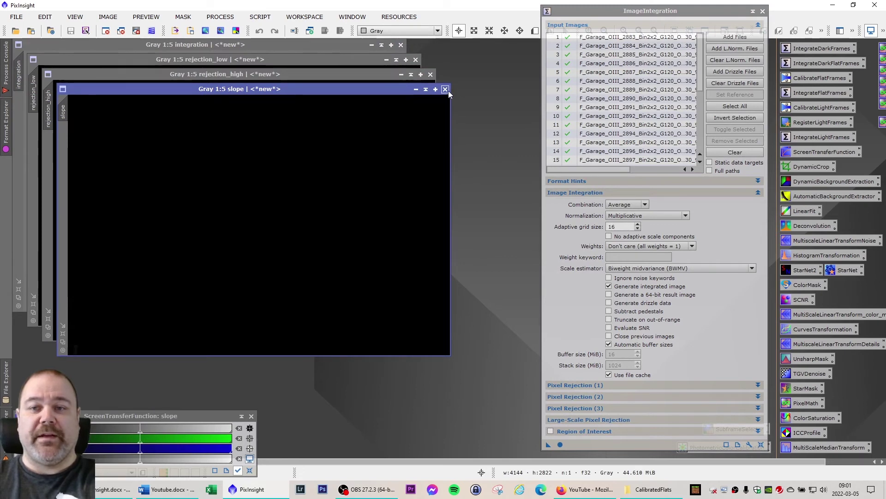
left_click(445, 89)
left_click(430, 75)
left_click(415, 60)
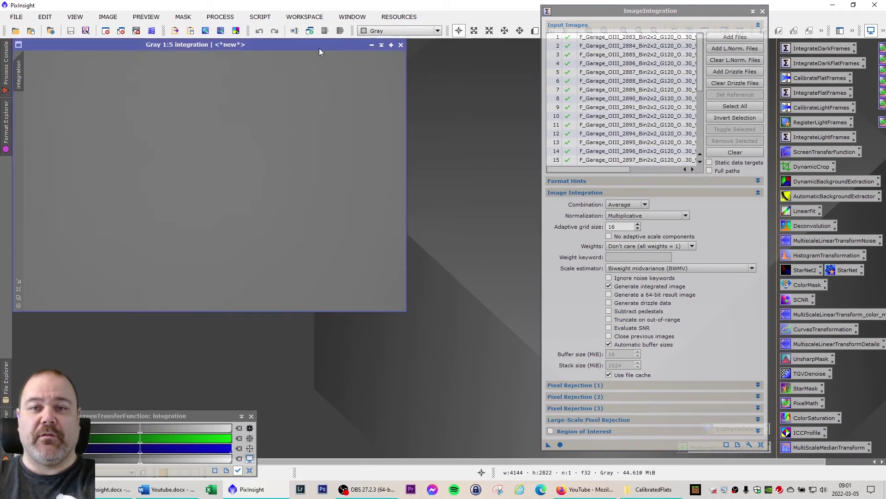
Step: Reposition the integrated OIII flat in the workspace and auto-stretch its screen display
left_click_drag(320, 52, 345, 67)
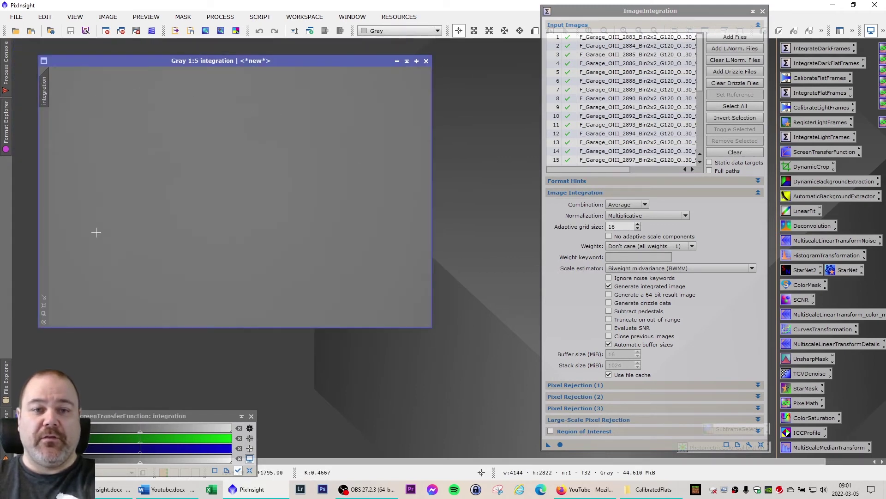
left_click_drag(224, 62, 209, 59)
key("ctrl+a")
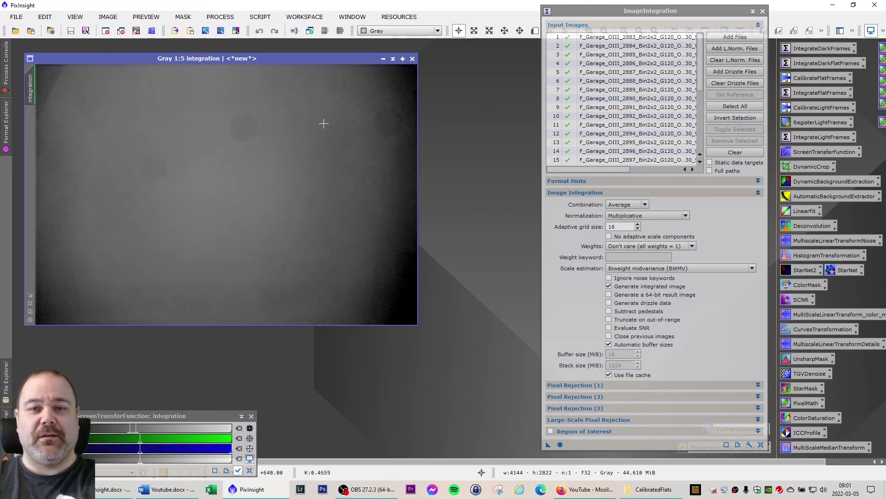
Step: Save the integrated OIII flat as MasterFlatOIII.xisf in the Caldwell 49 folder with the default XISF options
left_click(16, 17)
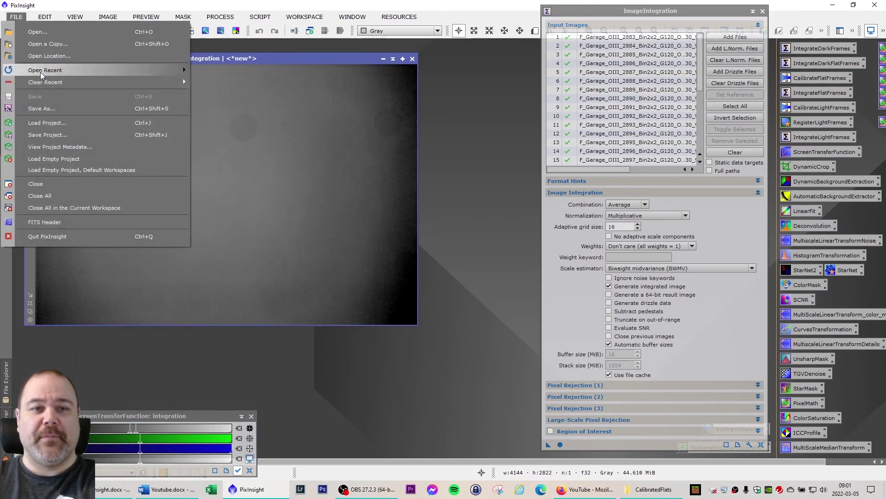
left_click(54, 107)
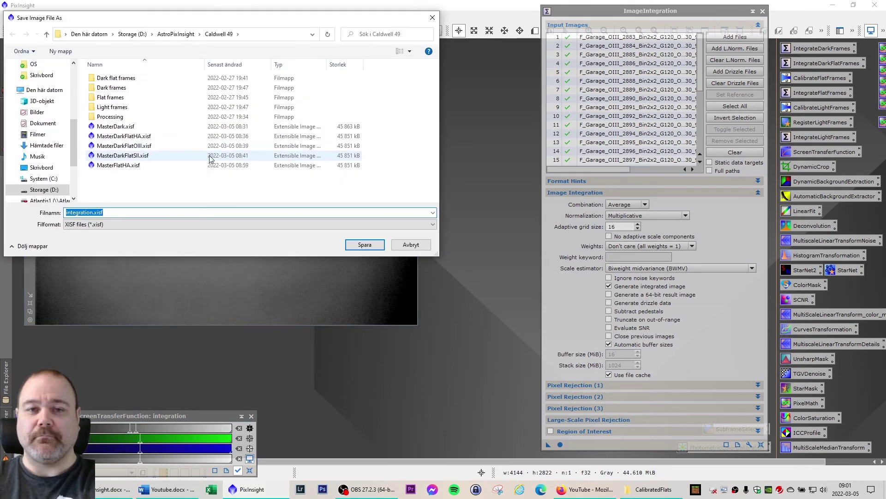
left_click(119, 166)
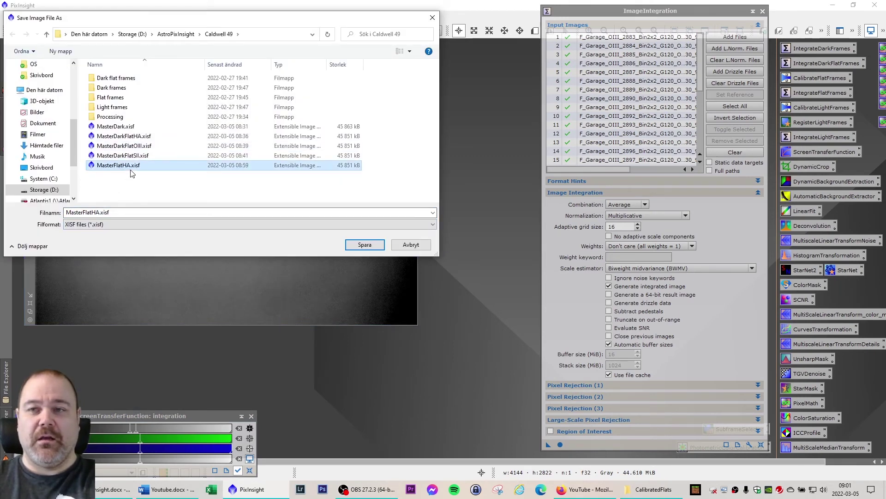
left_click(122, 146)
double_click(86, 212)
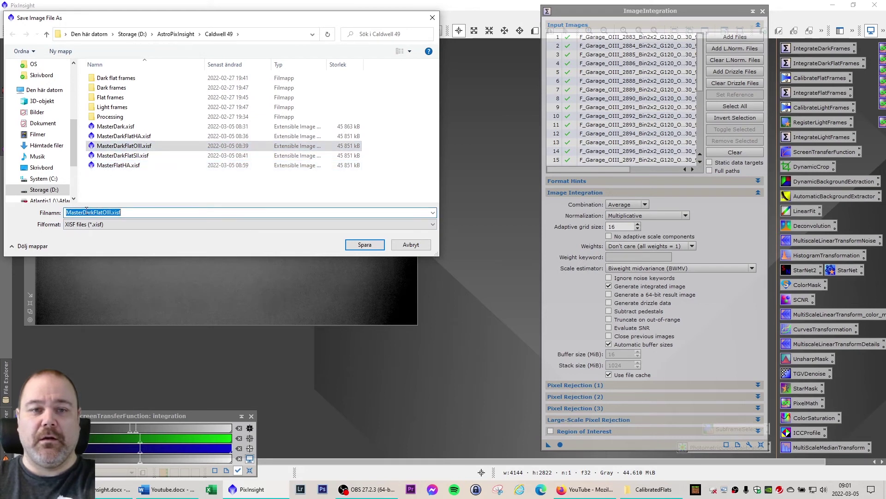
left_click(87, 212)
key("Delete")
key("Delete")
key("Delete")
key("Delete")
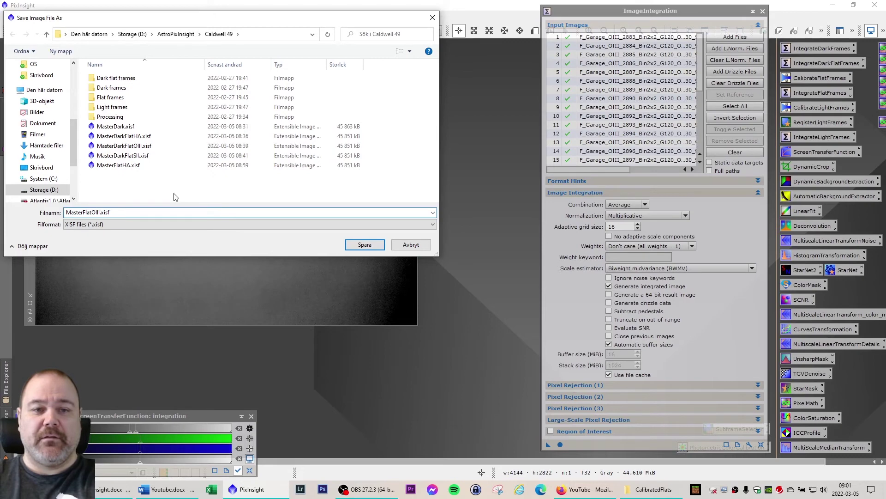
key("Return")
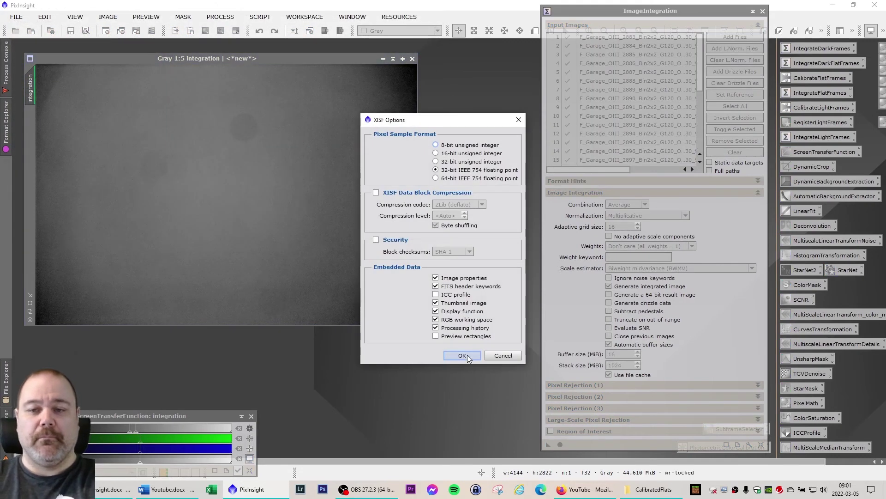
key("Return")
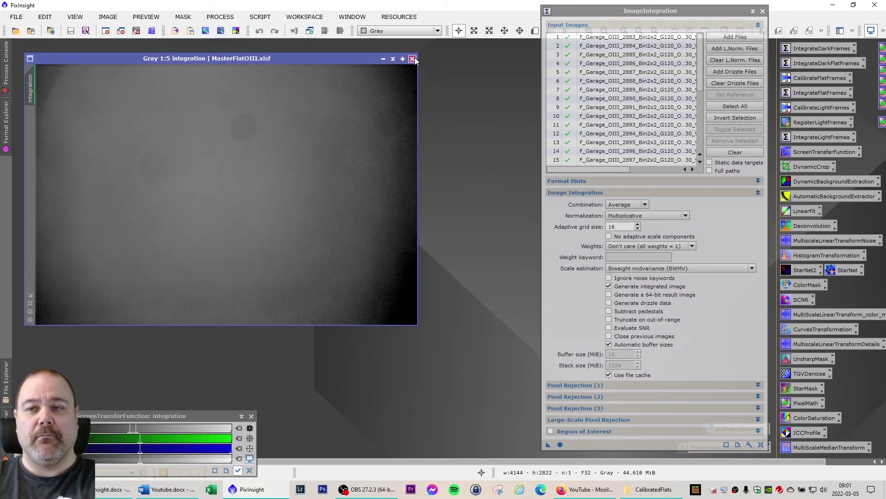
Step: Close the saved OIII master flat image and clear all OIII flats from the input images
left_click(413, 59)
left_click(753, 154)
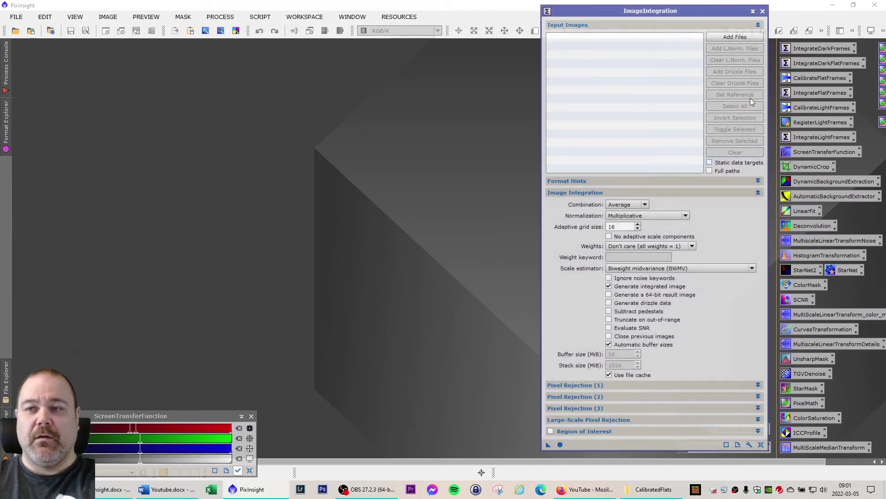
Step: Add the calibrated SII flats 2823 through 2852 from the CalibratedFlats folder to the integration's input images
left_click(743, 38)
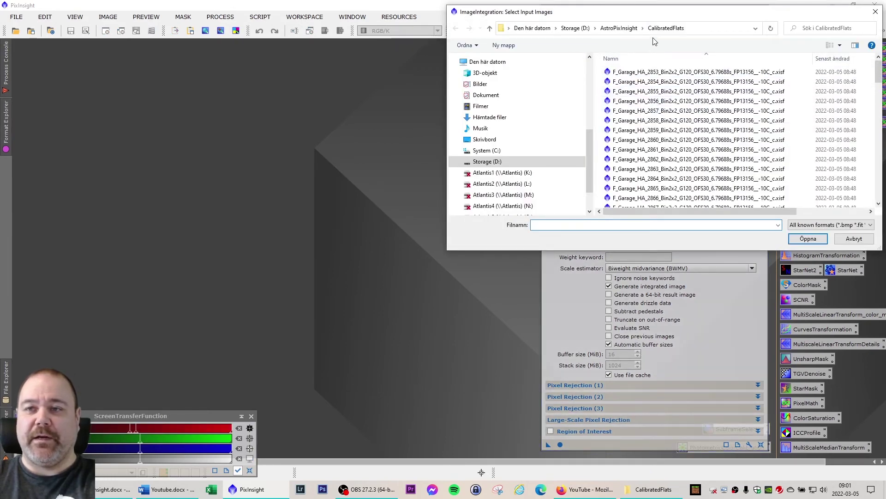
scroll(666, 165, "down", 15)
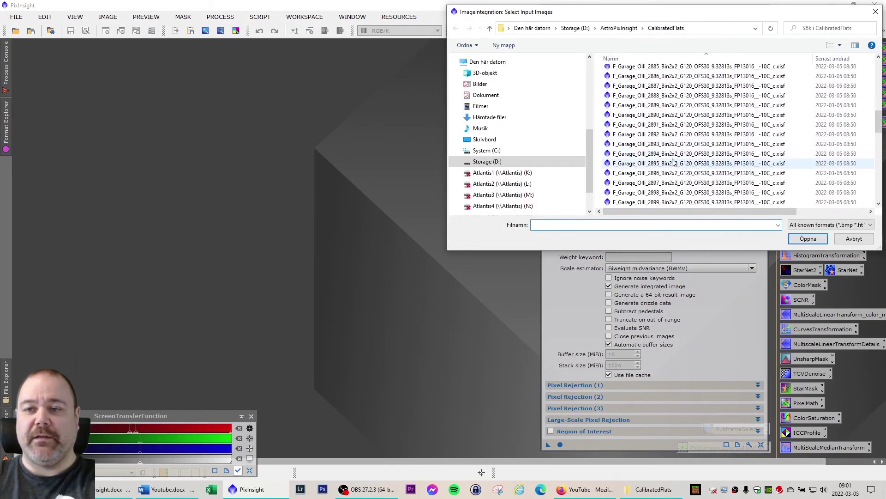
scroll(662, 185, "down", 2)
left_click(660, 139)
scroll(655, 180, "down", 8)
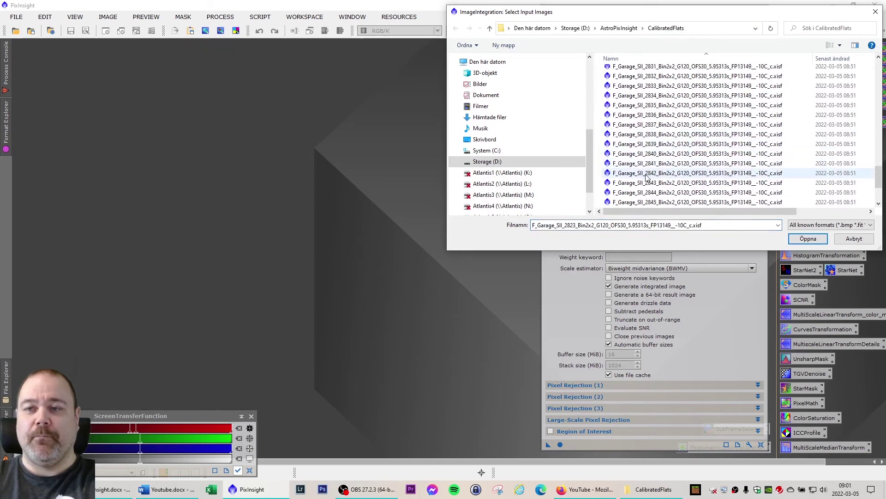
left_click(654, 201, "shift")
left_click(808, 239)
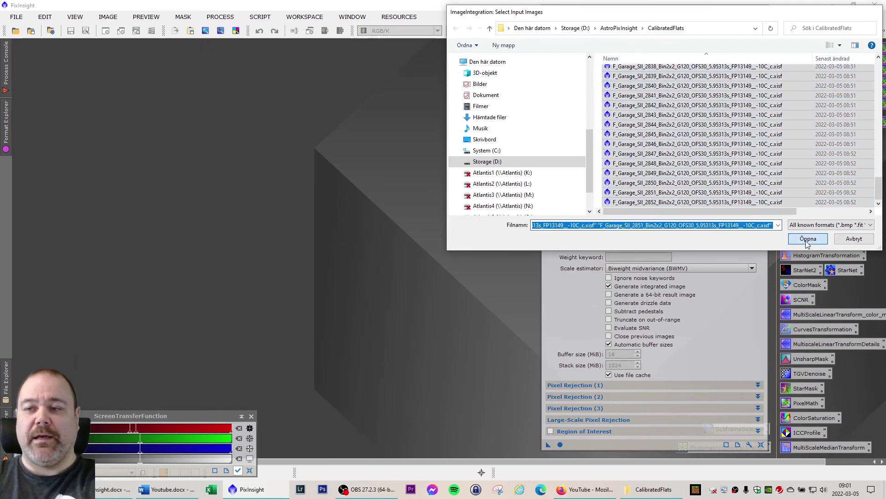
scroll(699, 79, "down", 5)
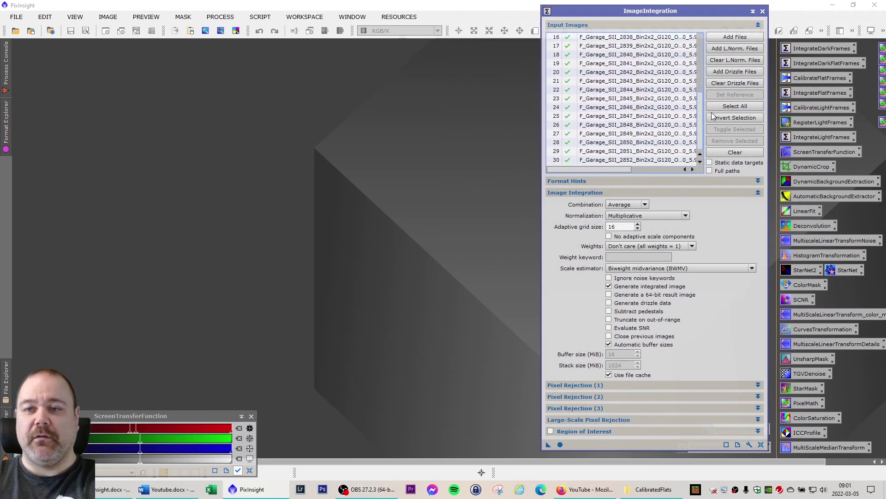
scroll(693, 93, "up", 5)
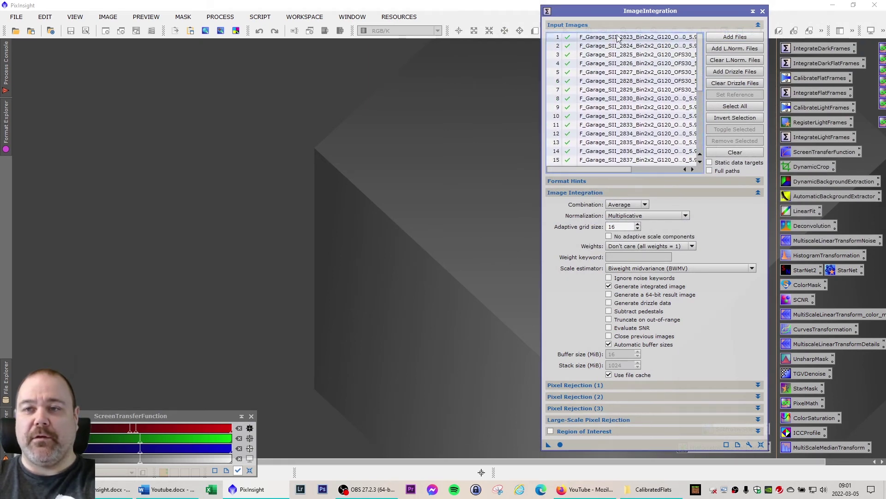
Step: Run the integration of the SII flats and close the slope and both rejection map images
left_click(561, 444)
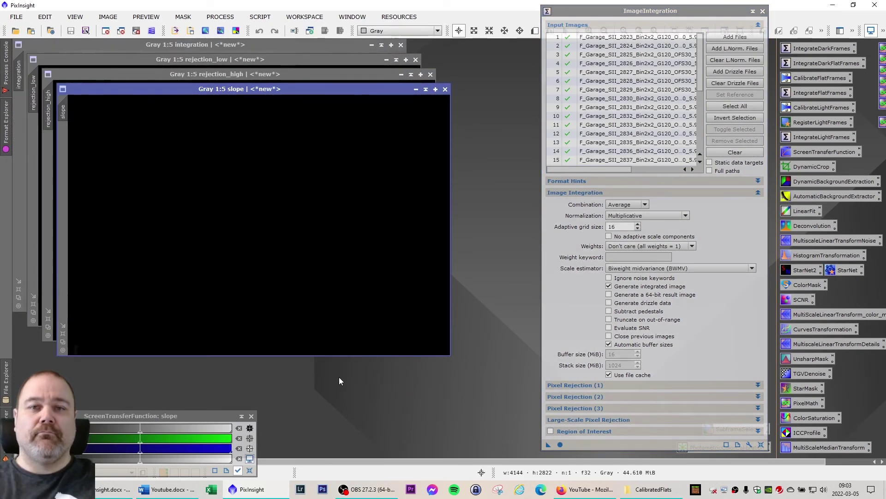
left_click(445, 89)
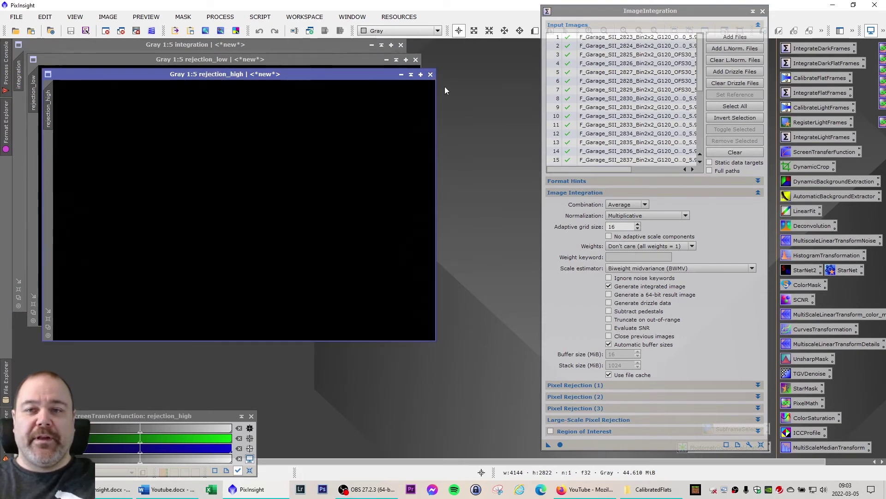
left_click(430, 74)
left_click(416, 59)
Step: Auto-stretch the integrated SII flat's display and save it as MasterFlatSII.xisf in the Caldwell 49 folder with the default XISF options
left_click_drag(307, 45, 320, 56)
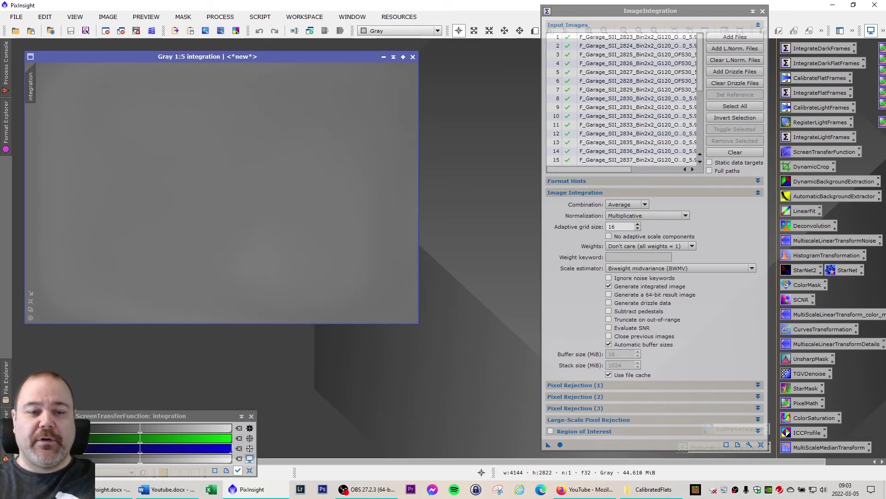
left_click(250, 428)
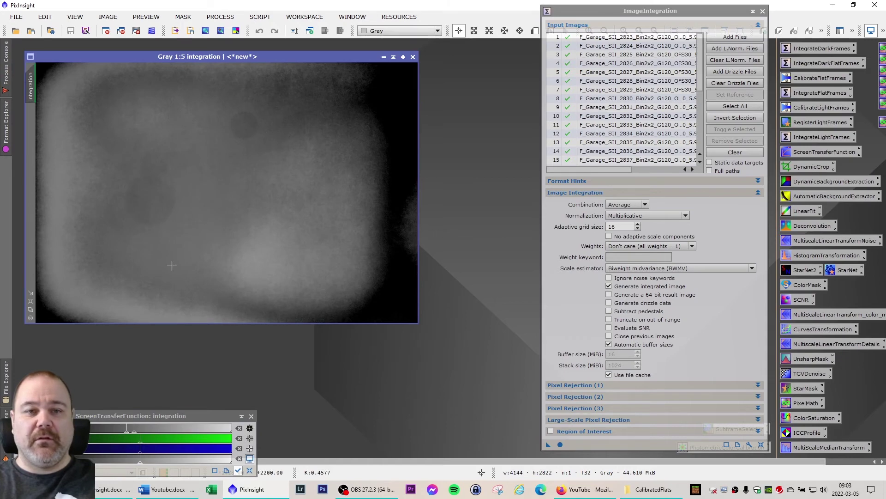
left_click(18, 17)
left_click(62, 111)
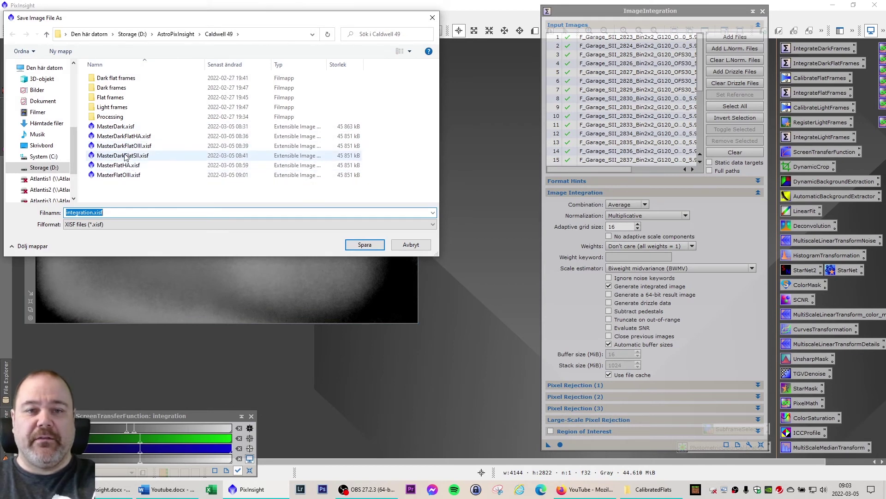
left_click(126, 157)
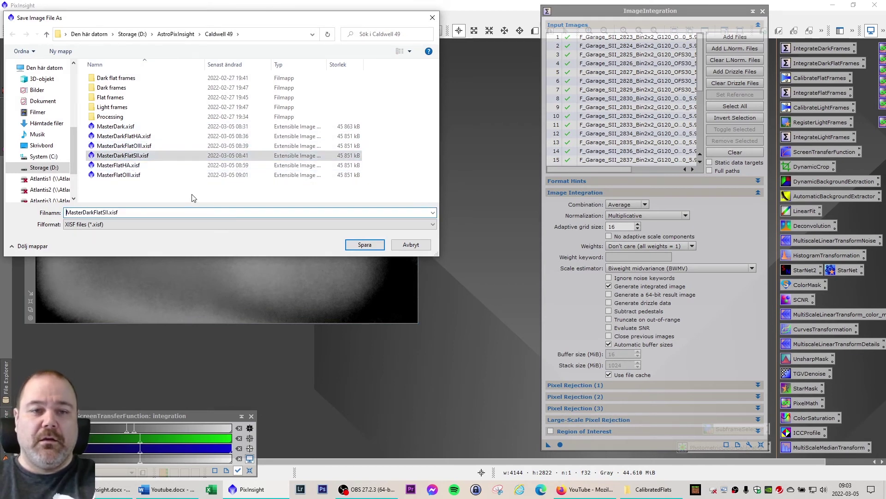
key("Delete")
key("Delete")
key("Delete")
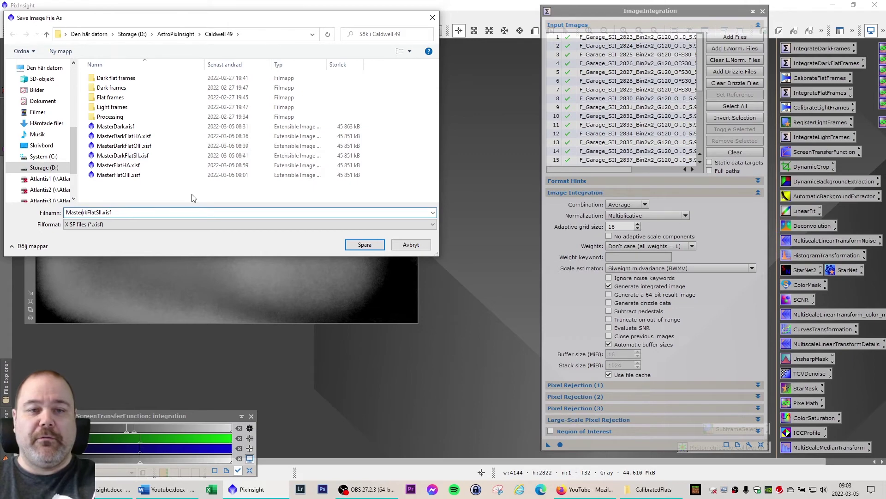
key("Return")
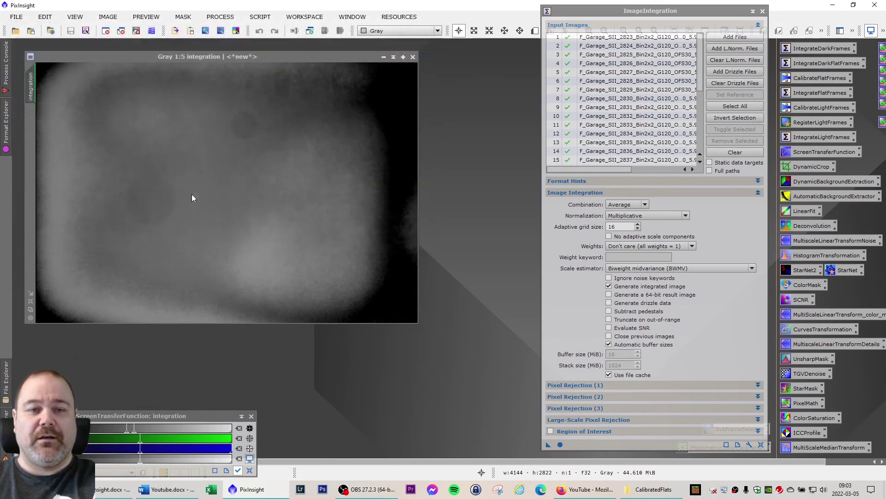
left_click(462, 355)
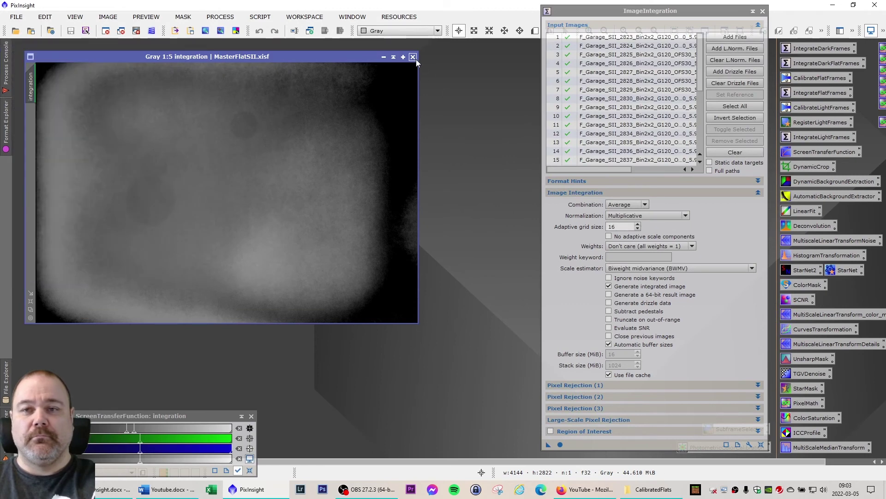
Step: Close the saved SII master flat image and the ImageIntegration process window
left_click(414, 57)
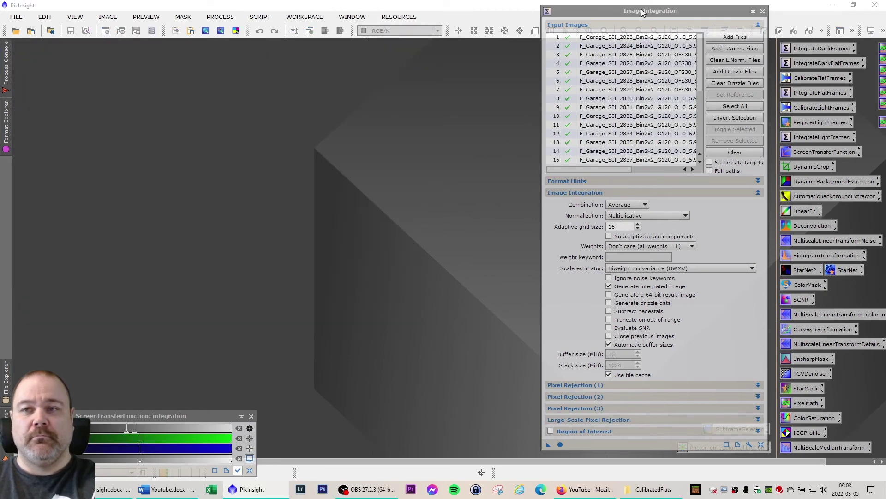
left_click_drag(643, 12, 575, 18)
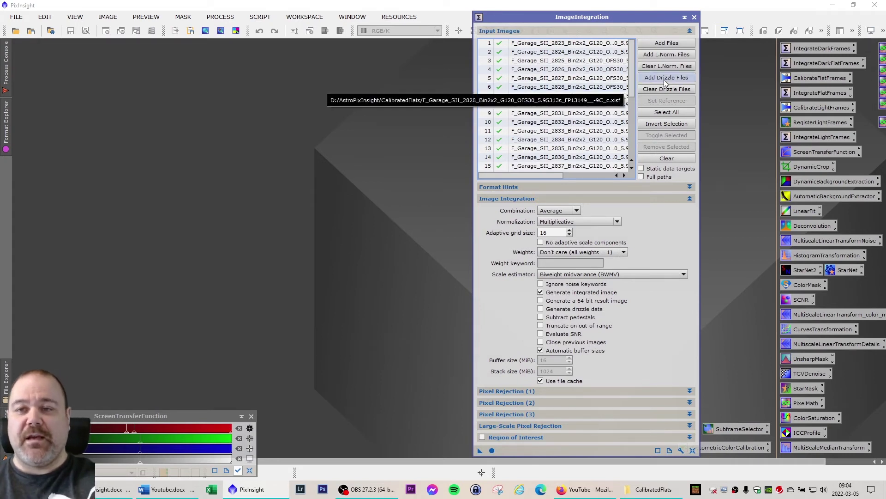
left_click(694, 17)
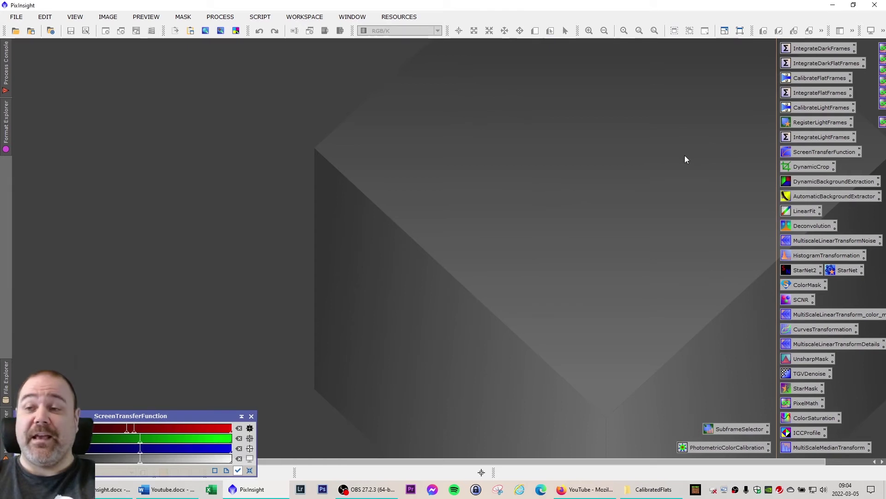
Step: Open the saved CalibrateLightFrames process and place its window beside the process icons
double_click(825, 111)
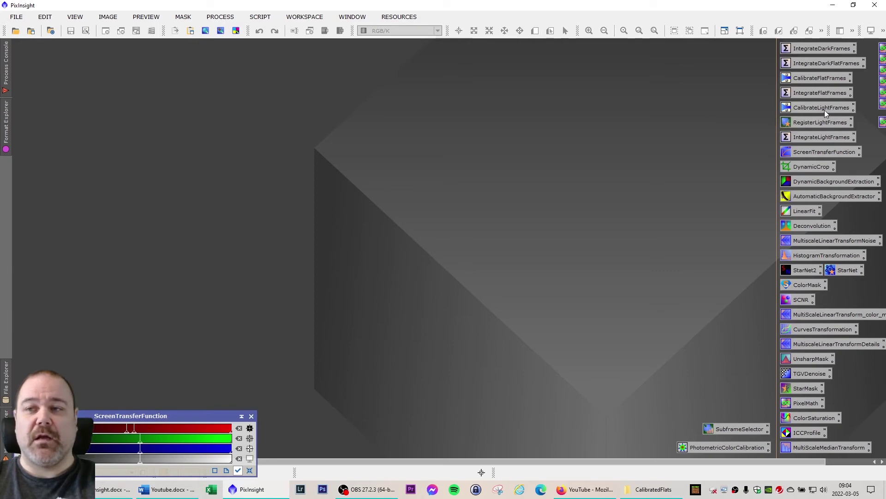
left_click_drag(596, 22, 591, 22)
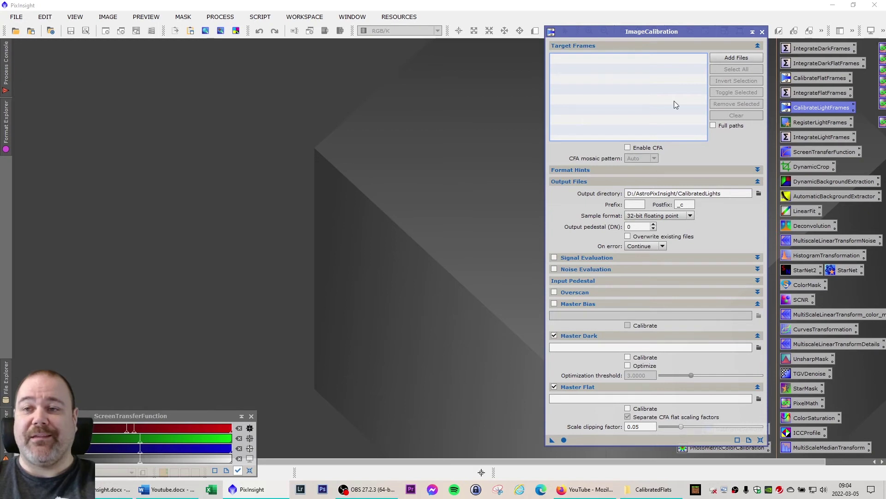
left_click_drag(661, 32, 659, 30)
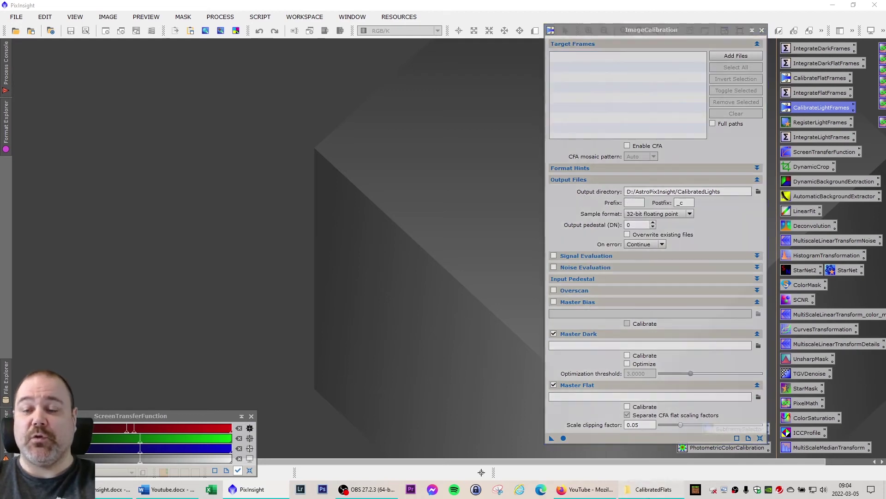
Step: Switch to File Explorer and inspect the contents of the CalibratedFlats and CalibratedLights folders in AstroPixInsight
left_click(649, 489)
left_click(313, 128)
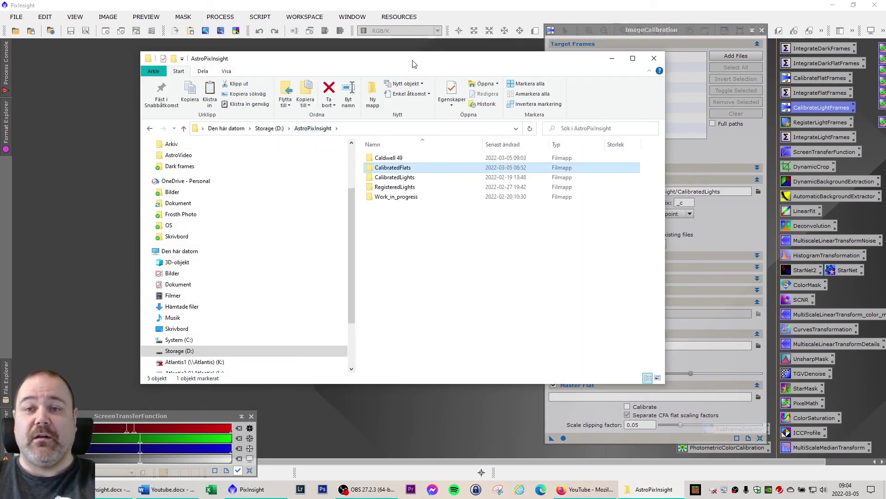
left_click_drag(415, 64, 421, 52)
double_click(399, 155)
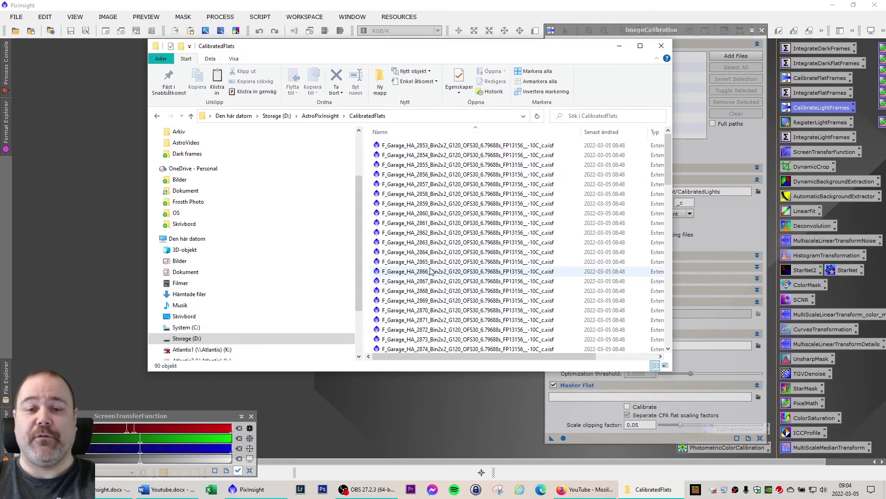
key("BackSpace")
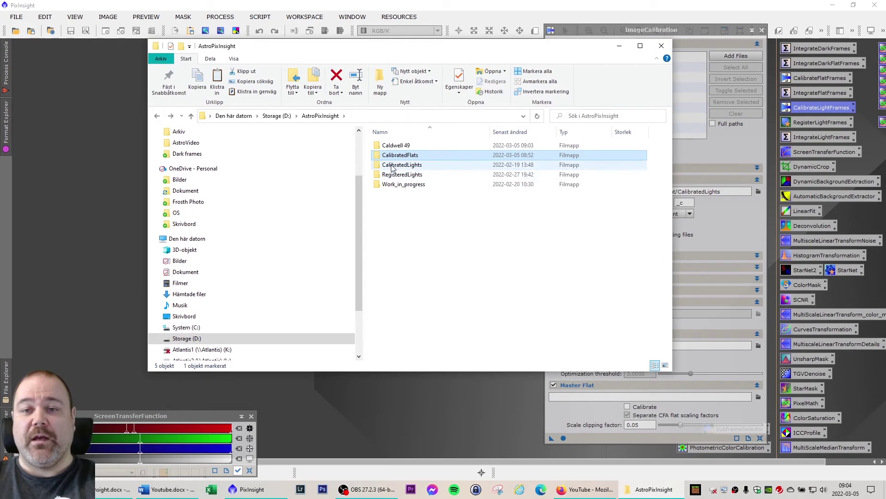
double_click(390, 165)
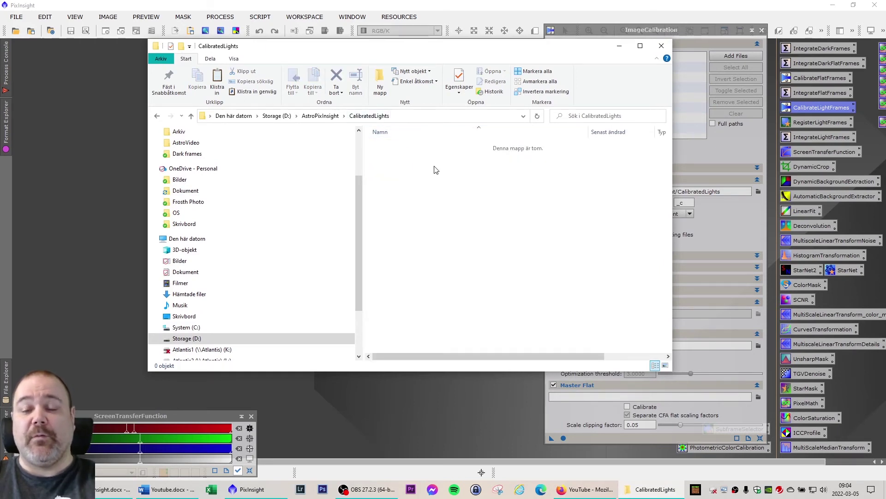
left_click(620, 45)
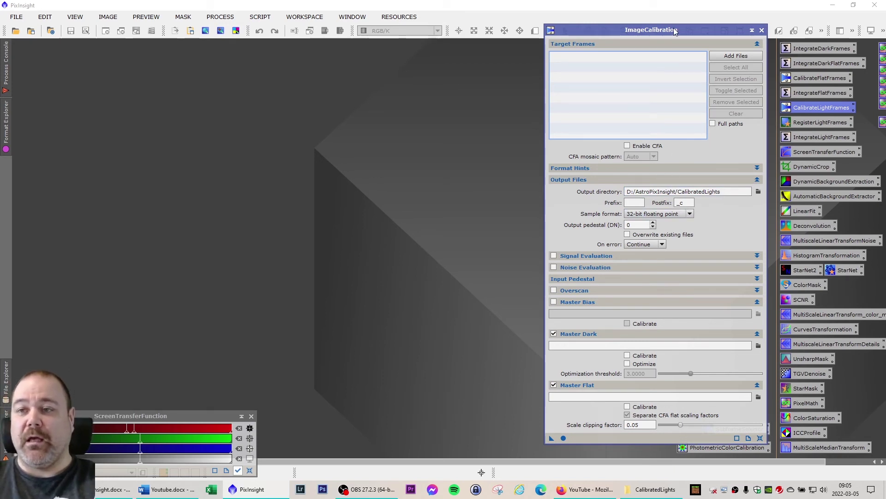
Step: Start adding target frames to the calibration and browse to the Light frames folder within Caldwell 49
mouse_move(675, 31)
left_mouse_down()
mouse_move(669, 26)
mouse_move(674, 31)
left_mouse_up()
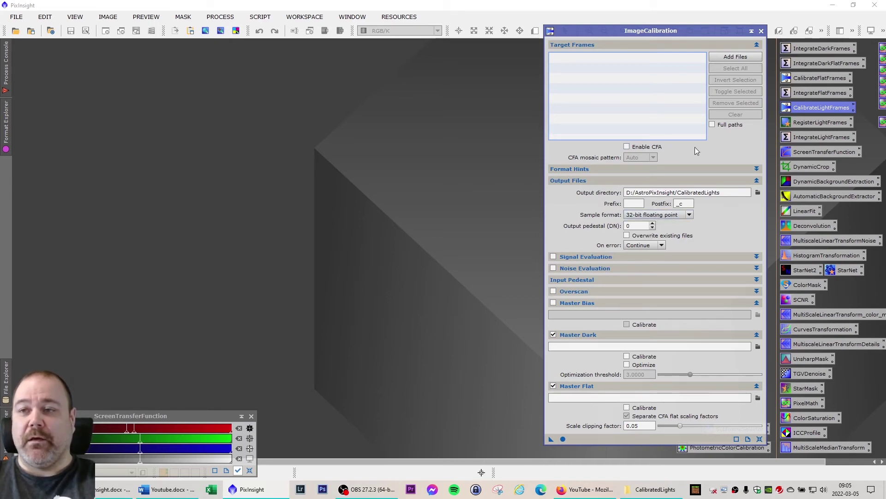
mouse_move(662, 33)
left_mouse_down()
mouse_move(654, 29)
mouse_move(667, 23)
left_mouse_up()
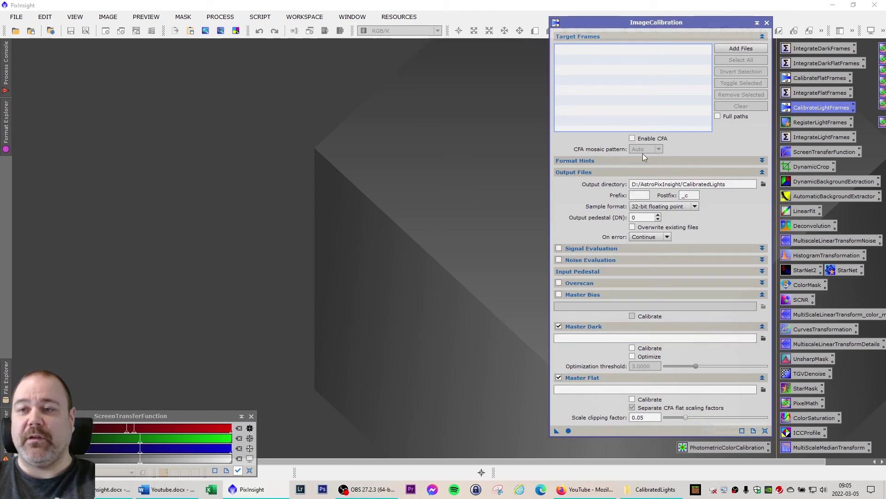
left_click(741, 48)
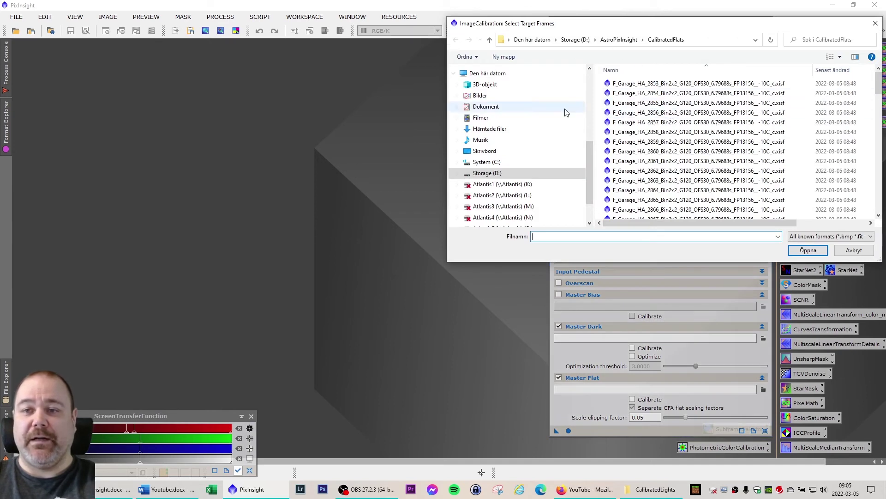
left_click(617, 40)
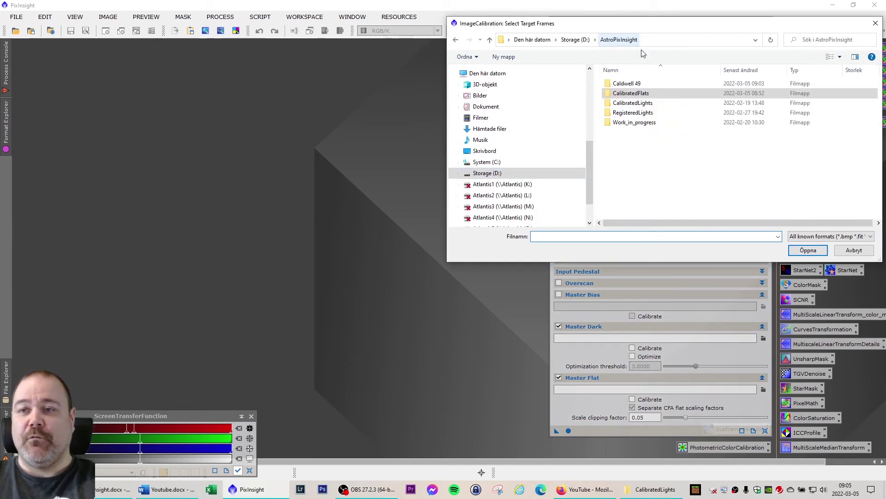
double_click(628, 84)
left_click_drag(655, 28, 651, 30)
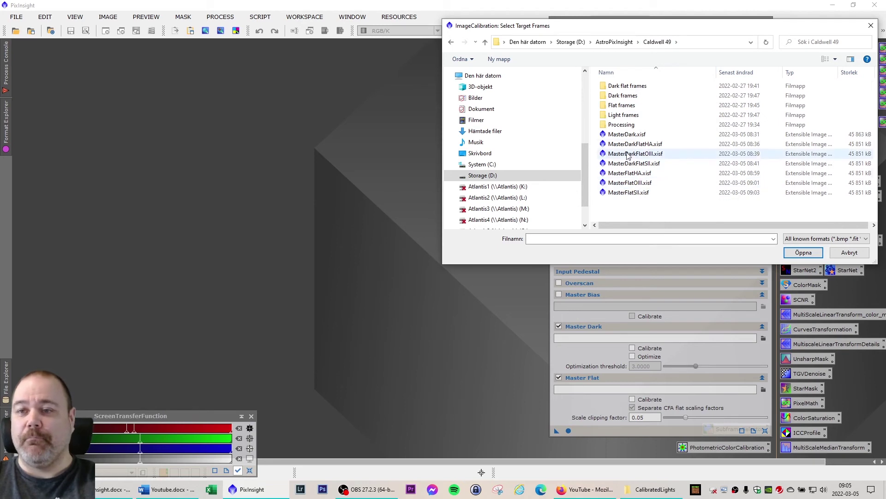
double_click(618, 116)
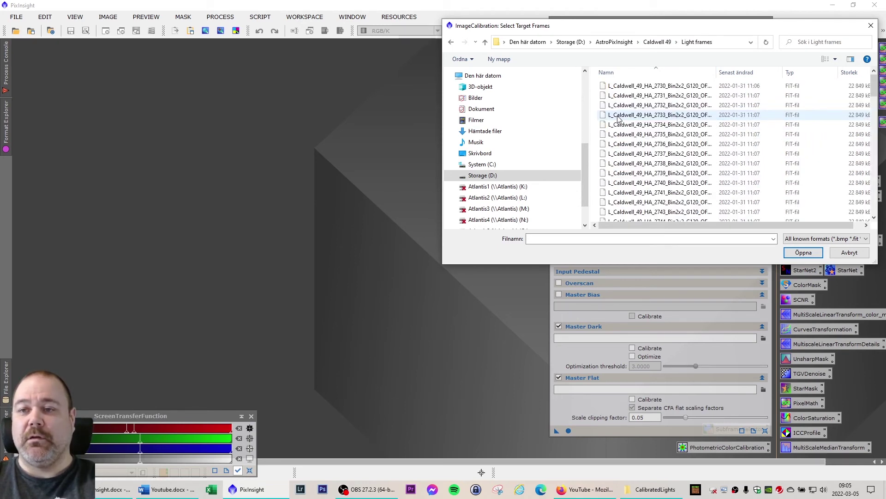
Step: Add all the HA light frames, L_Caldwell_49_HA_2730 through 2821, as target frames and check the resulting list
left_click_drag(741, 75, 802, 73)
left_click(644, 88)
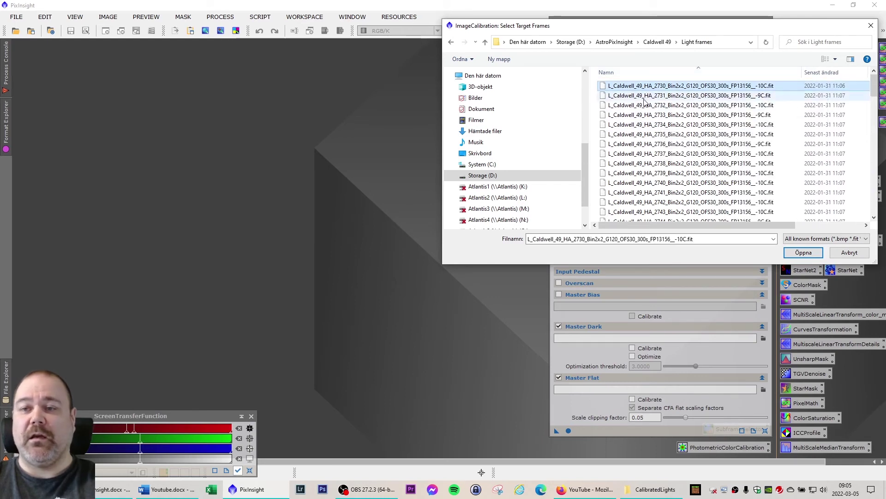
scroll(670, 167, "down", 20)
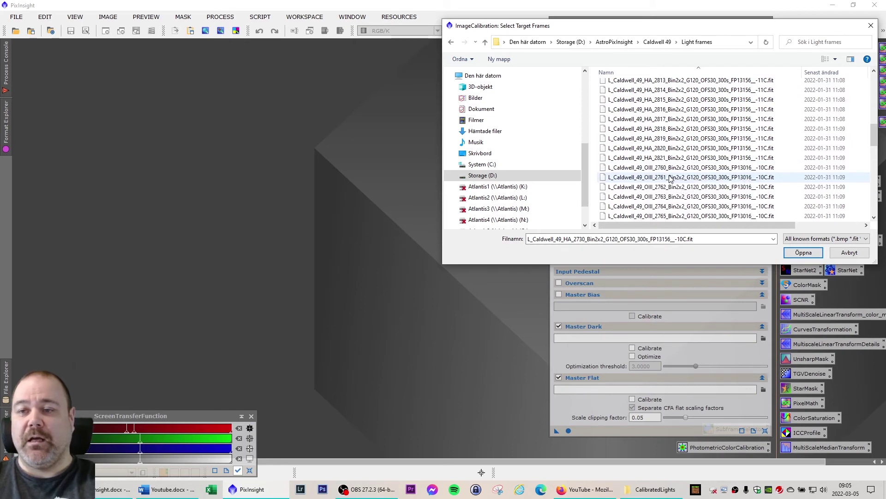
left_click(653, 158, "shift")
scroll(672, 166, "up", 20)
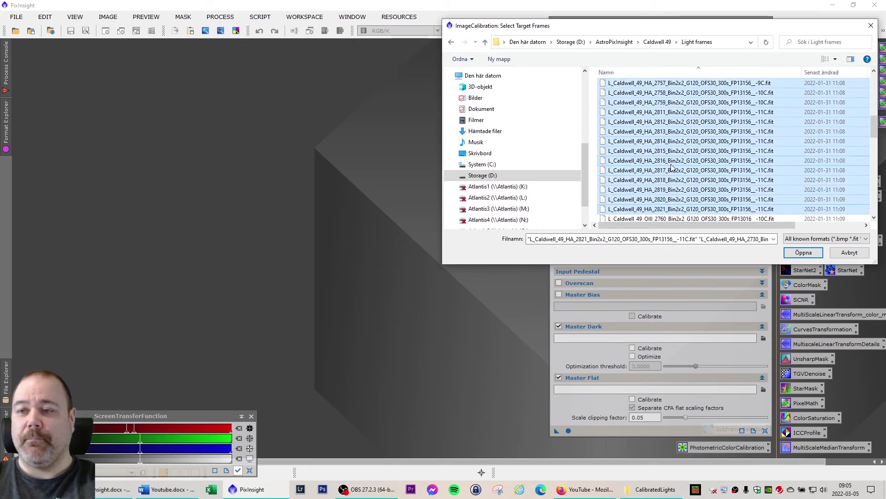
scroll(670, 166, "down", 20)
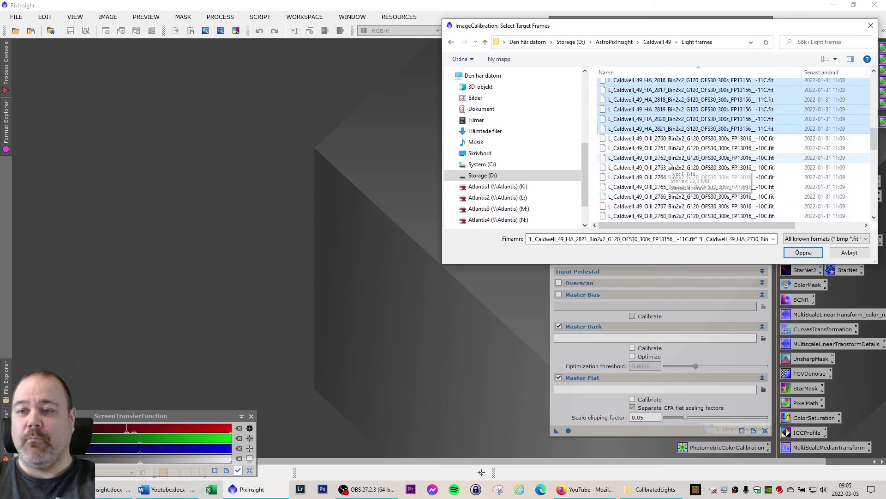
left_click(794, 252)
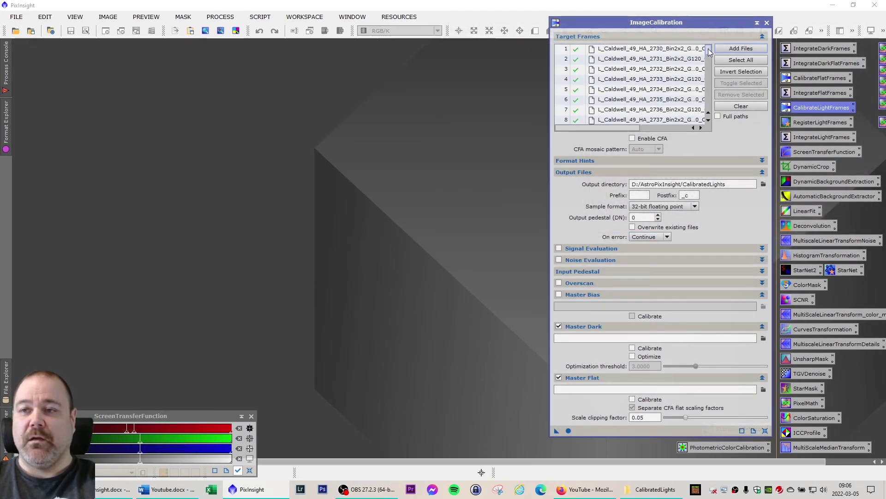
left_click_drag(708, 49, 709, 110)
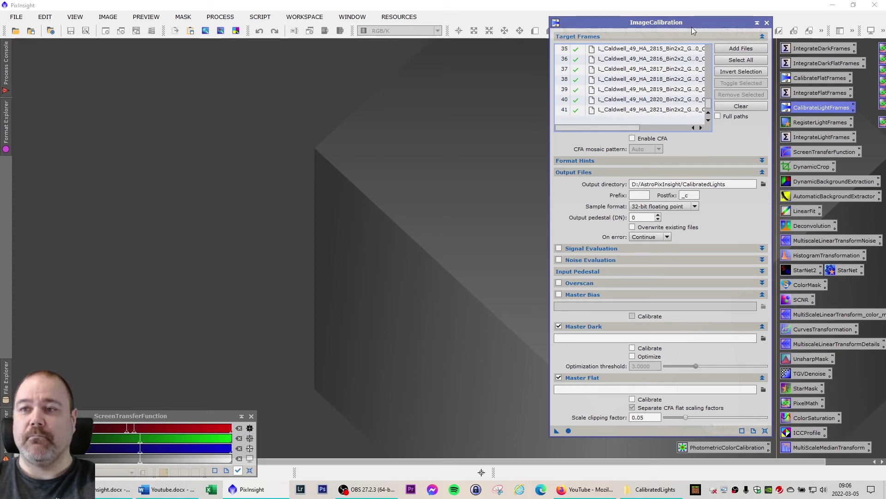
Step: Load MasterDark.xisf from the Caldwell 49 folder as the master dark for the calibration
left_click_drag(692, 23, 688, 18)
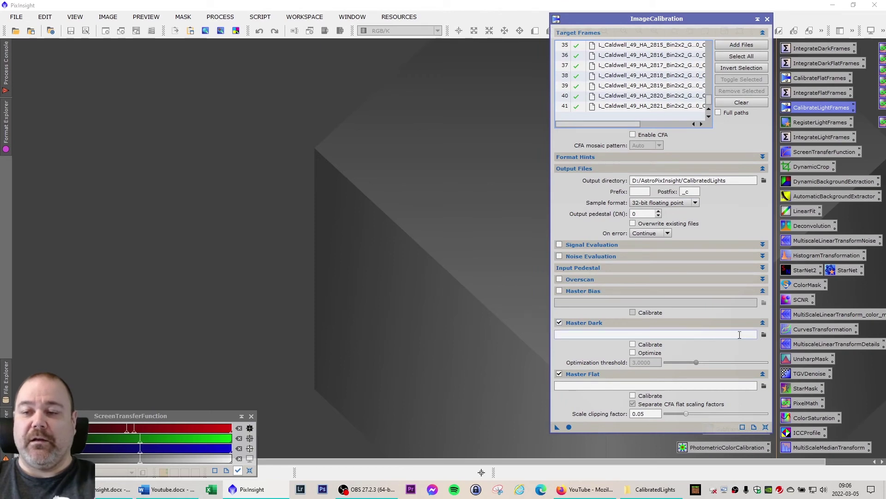
left_click(765, 335)
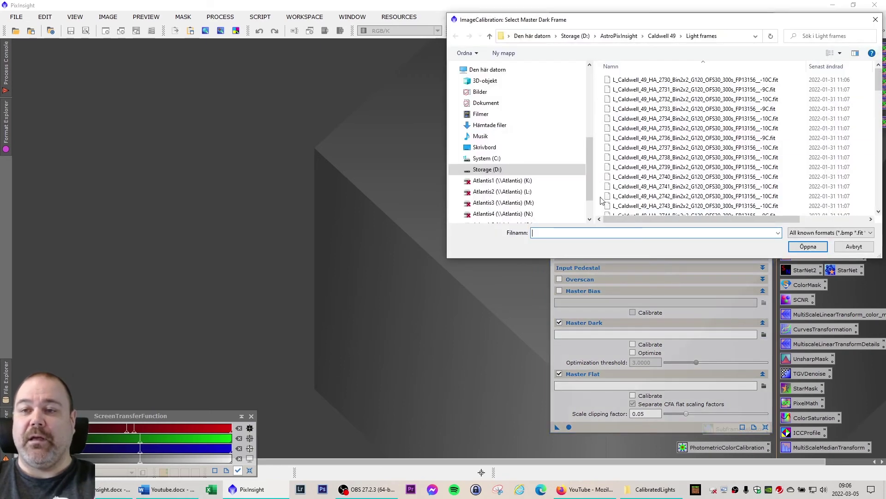
left_click_drag(663, 20, 638, 36)
left_click(637, 52)
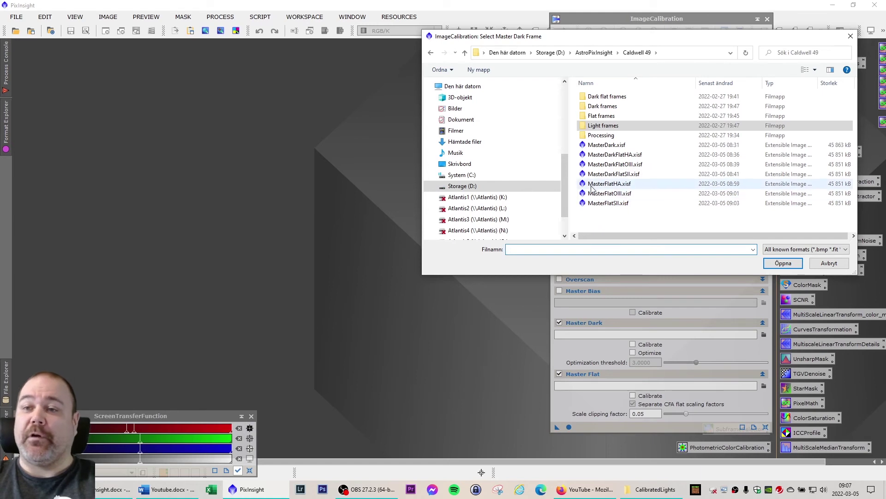
left_click(603, 147)
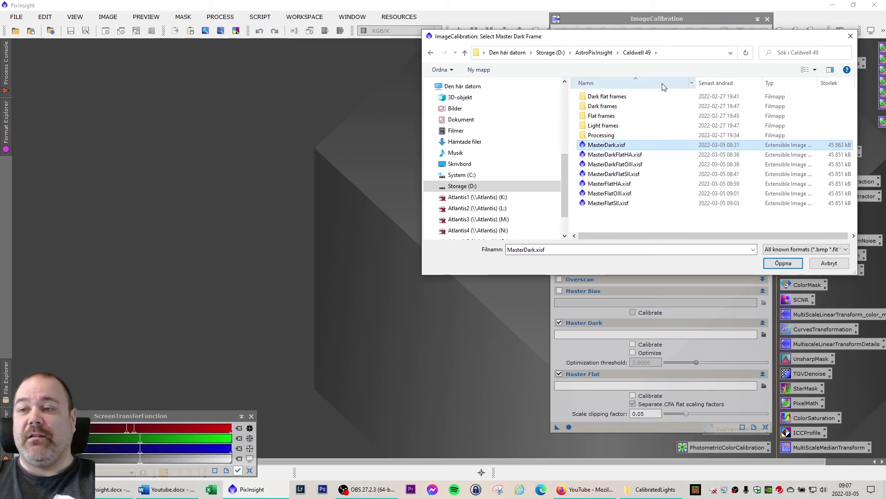
left_click_drag(640, 40, 630, 53)
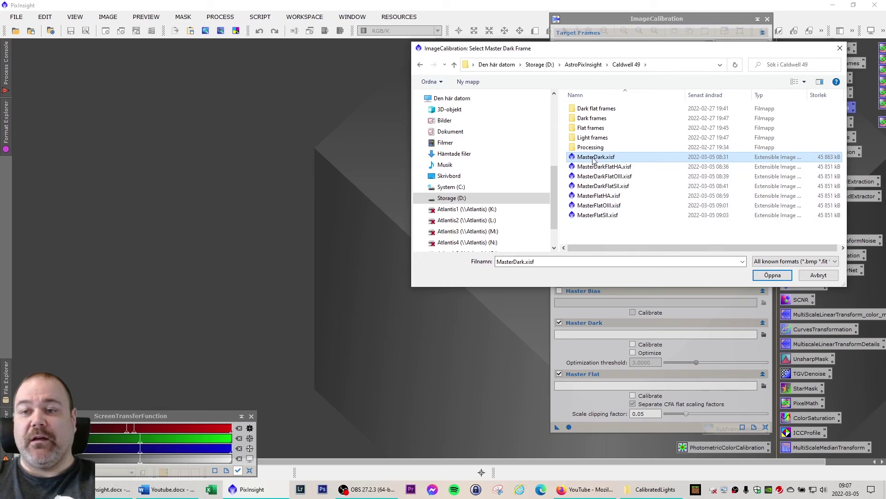
double_click(593, 158)
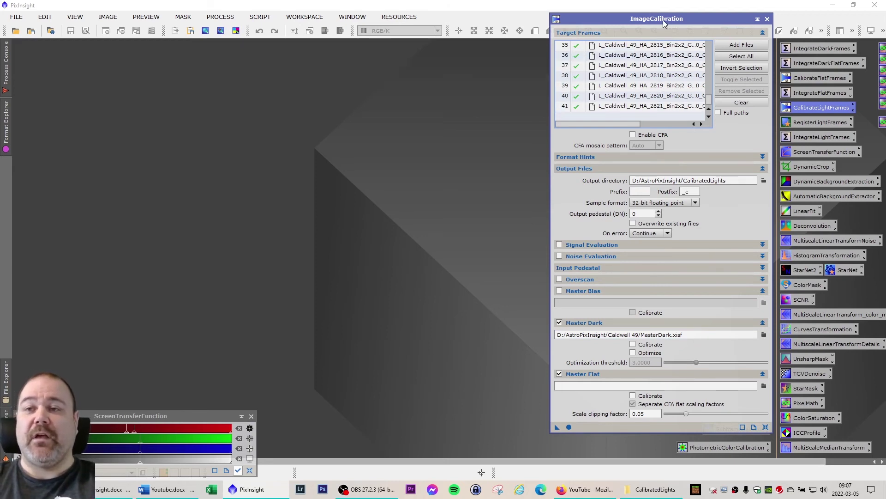
Step: Load MasterFlatHA.xisf as the master flat and run the calibration of the HA light frames
left_click_drag(663, 20, 660, 22)
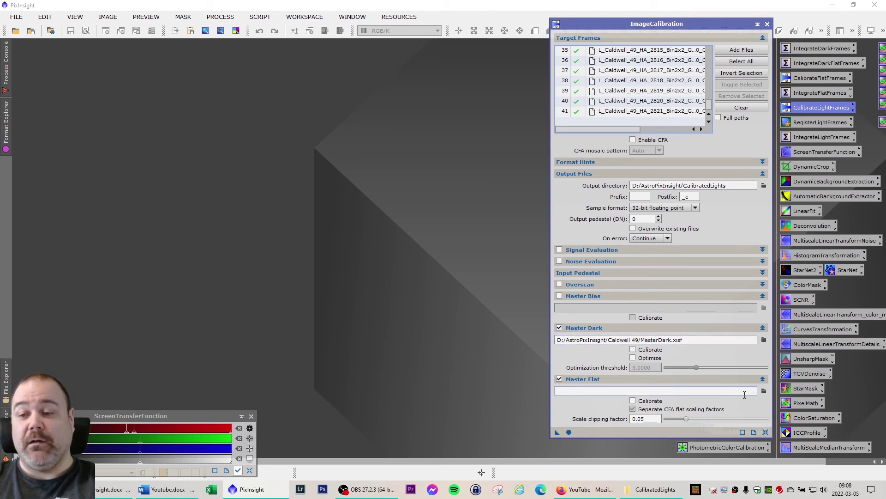
left_click(764, 391)
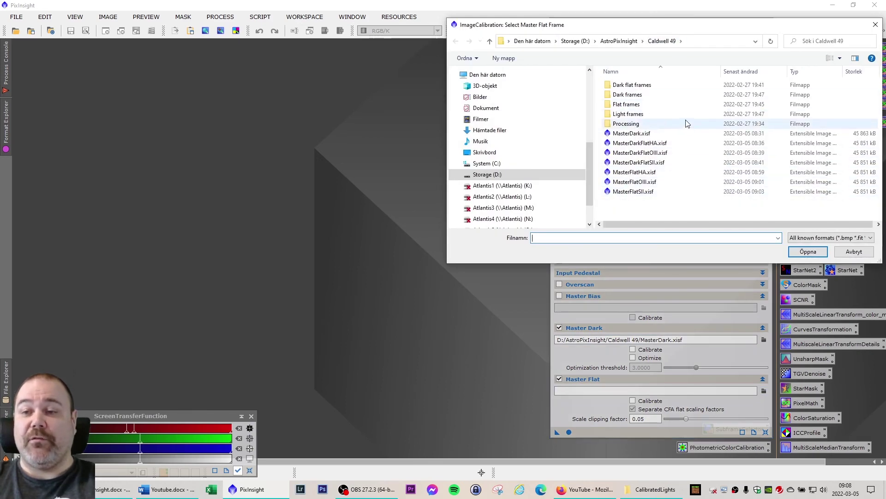
double_click(634, 172)
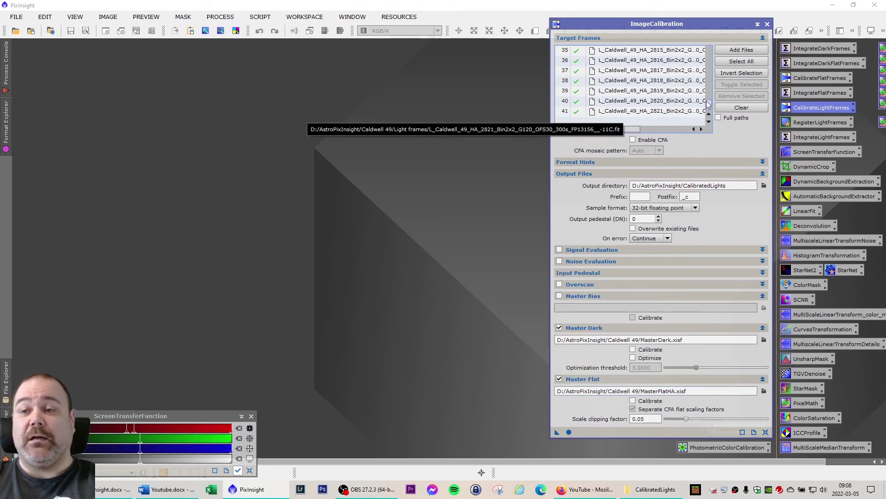
mouse_move(711, 109)
left_mouse_down()
mouse_move(711, 99)
mouse_move(711, 121)
left_mouse_up()
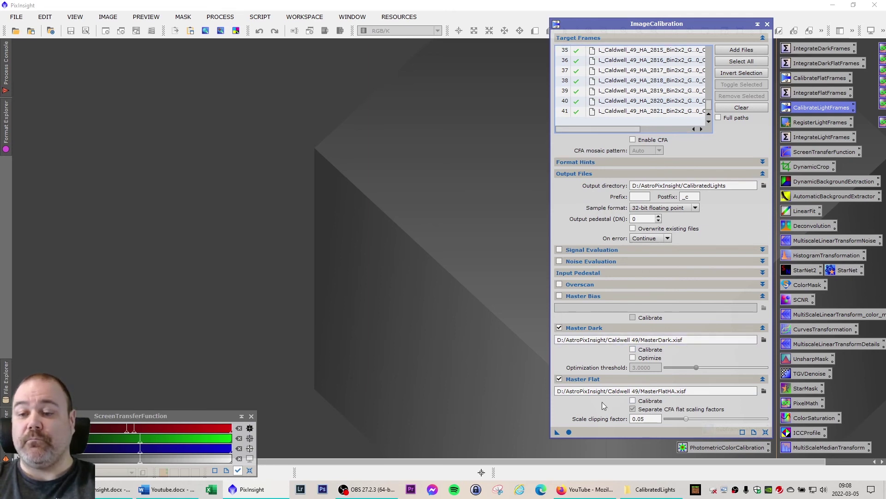
left_click(569, 432)
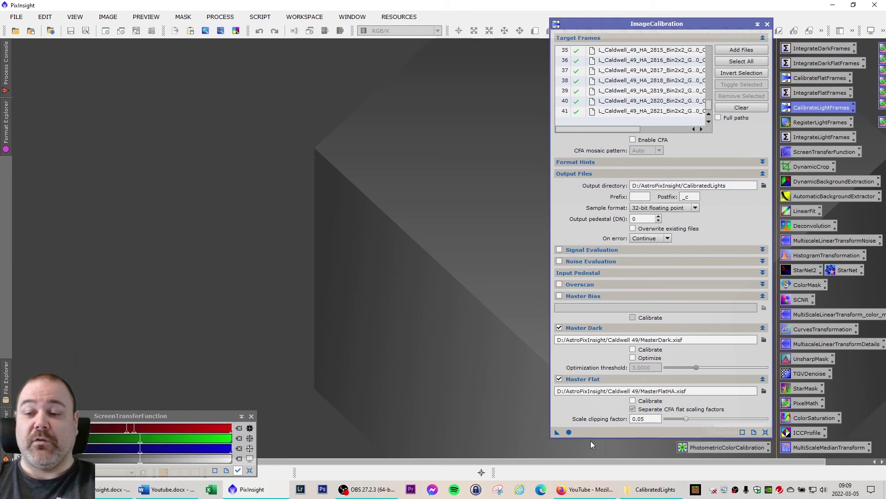
Step: Switch to File Explorer, examine the calibrated HA files in the CalibratedLights folder, and minimize the window
left_click(676, 490)
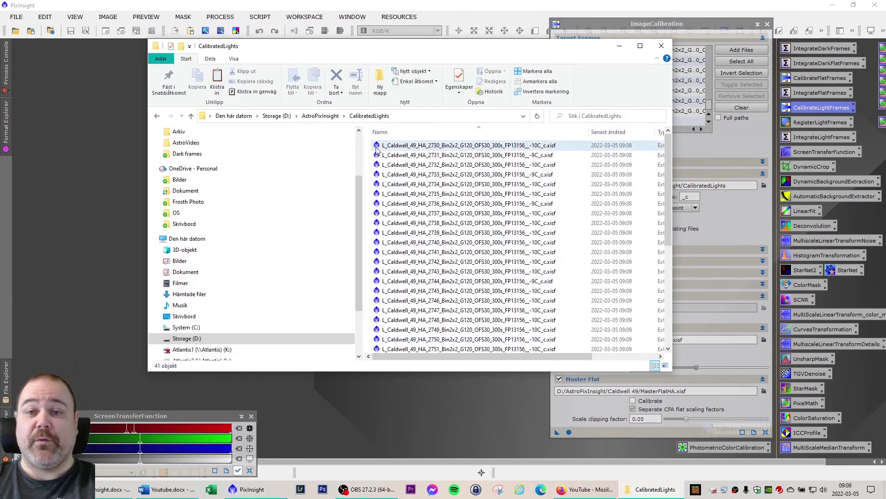
left_click(321, 116)
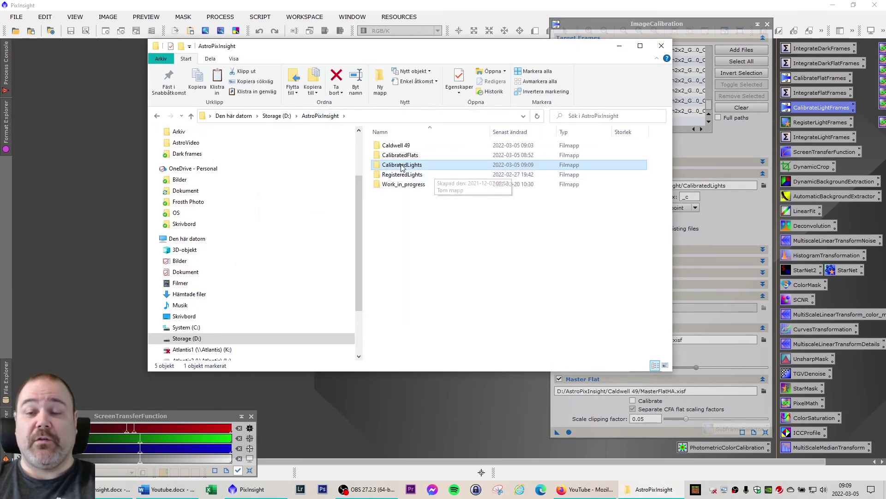
double_click(401, 167)
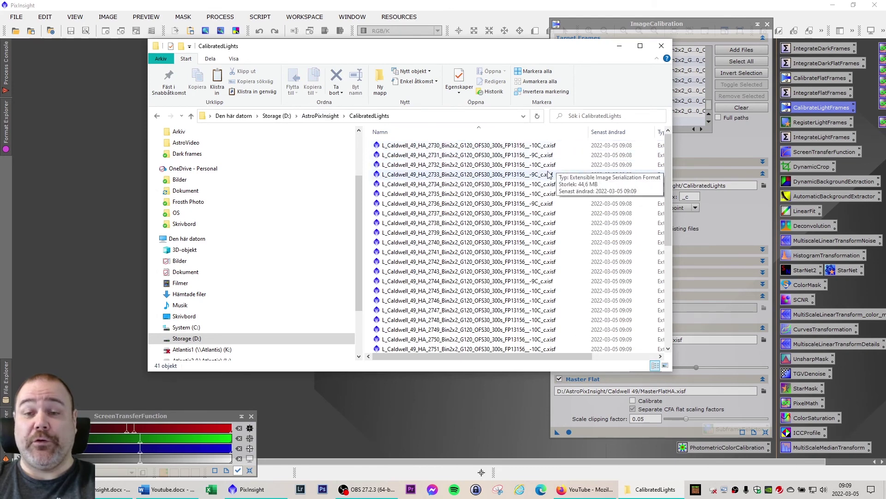
scroll(490, 245, "down", 6)
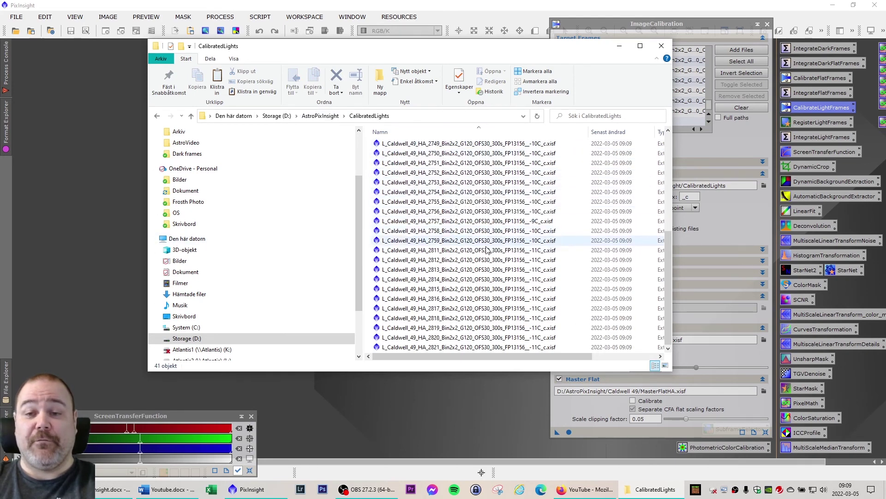
scroll(493, 290, "up", 6)
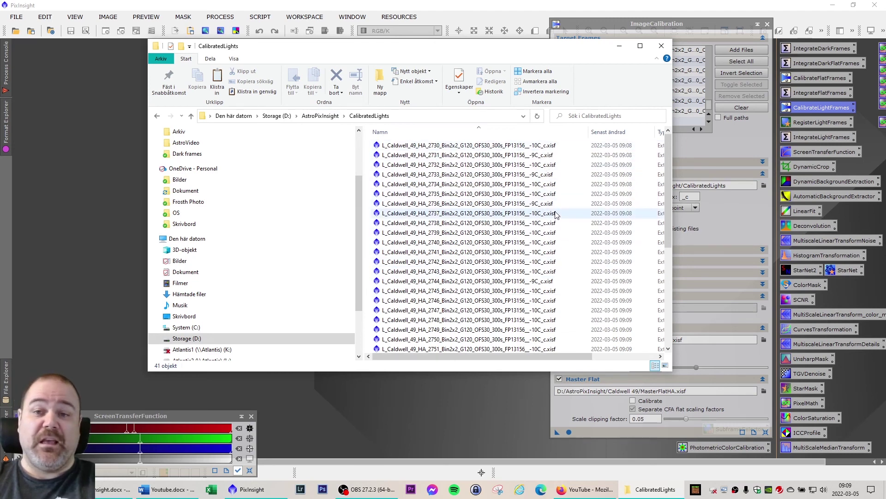
left_click(619, 48)
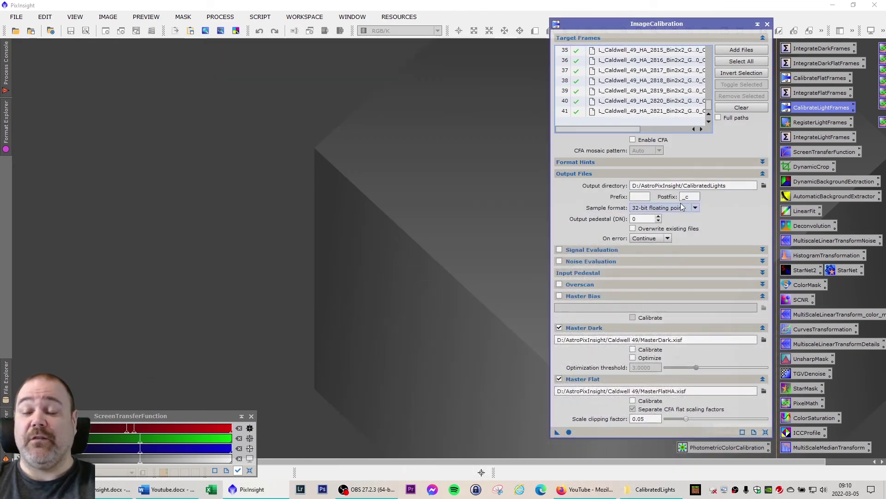
Step: Replace the target frames with the OIII light frames, L_Caldwell_49_OIII_2760 through 2785, and check the list
left_click_drag(665, 24, 663, 22)
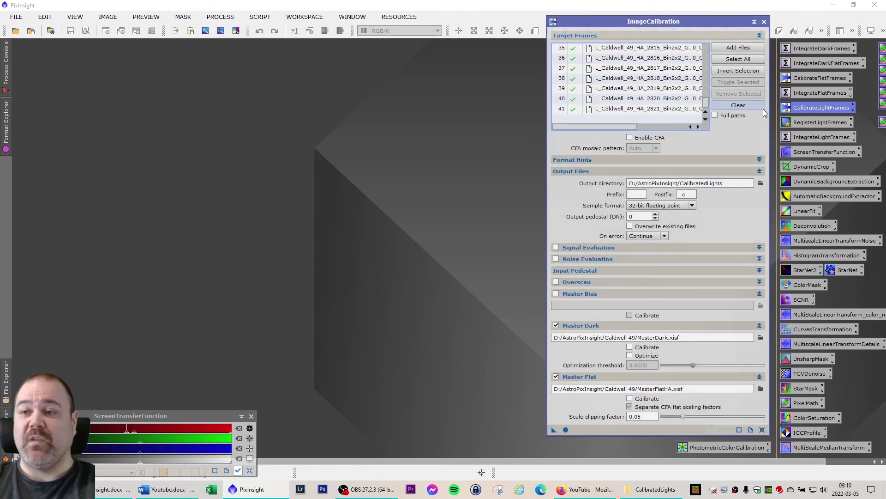
left_click(756, 105)
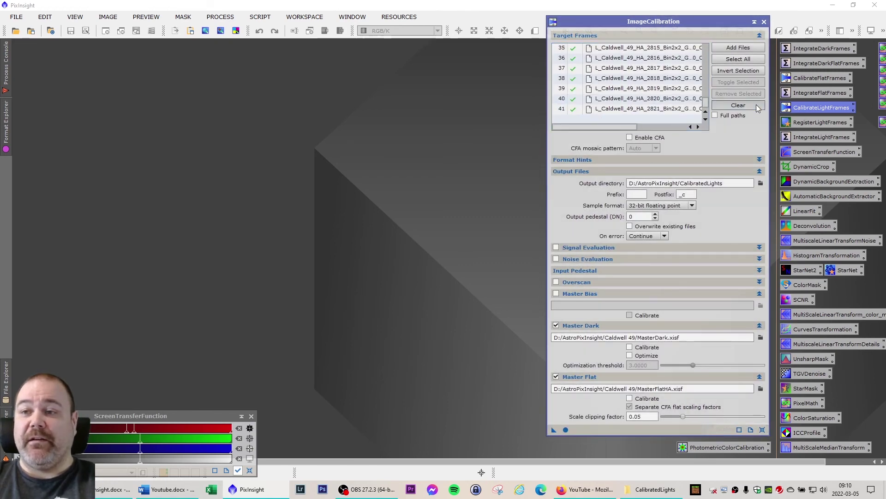
left_click(743, 48)
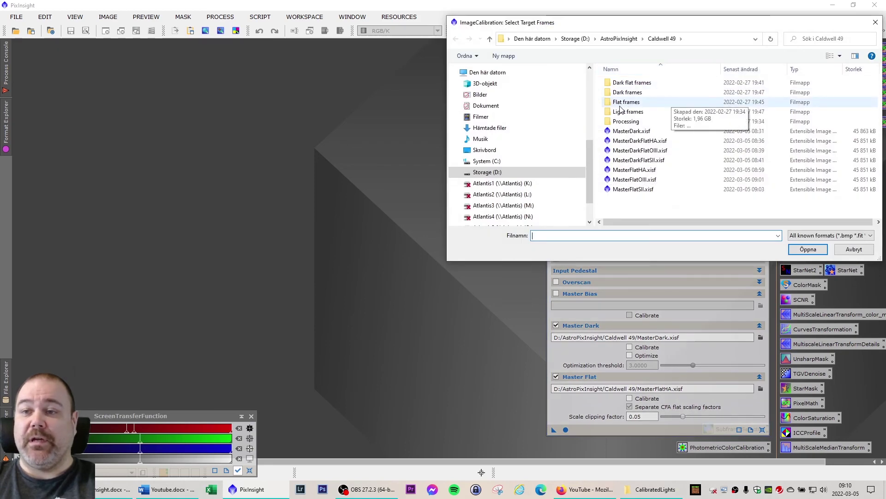
double_click(636, 113)
scroll(683, 145, "down", 5)
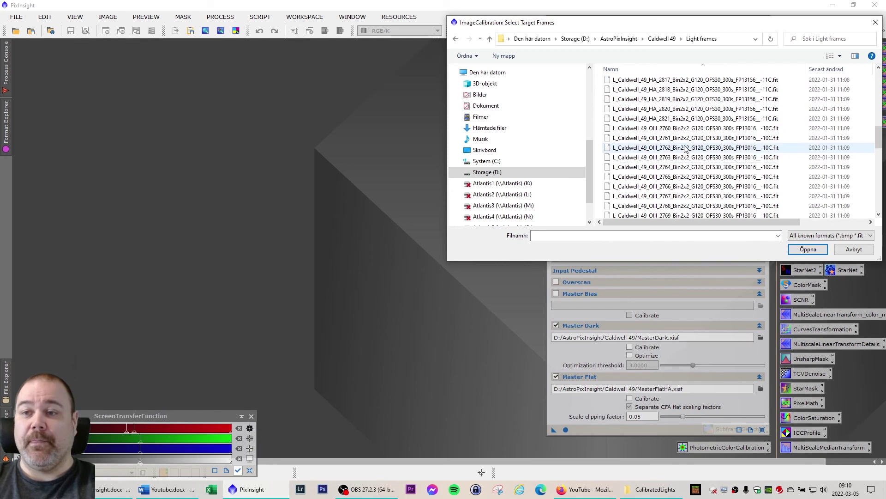
left_click(672, 164)
scroll(671, 165, "down", 3)
scroll(671, 166, "down", 5)
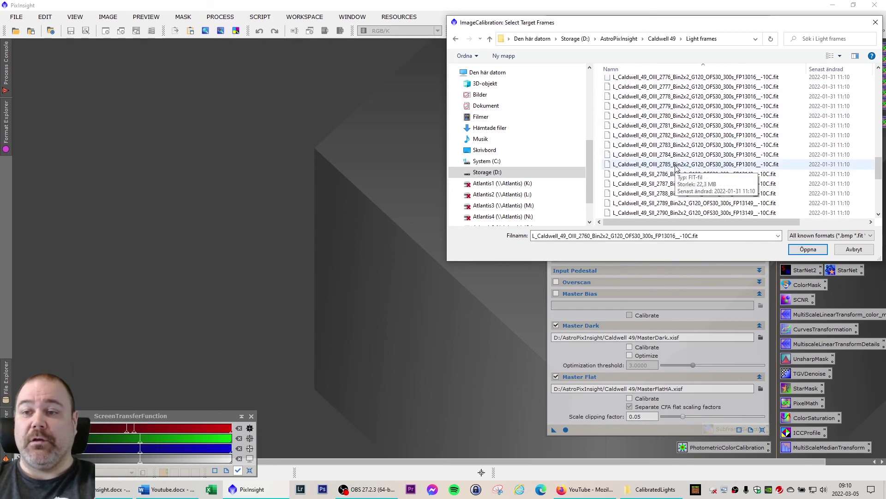
left_click(675, 165, "shift")
left_click(807, 249)
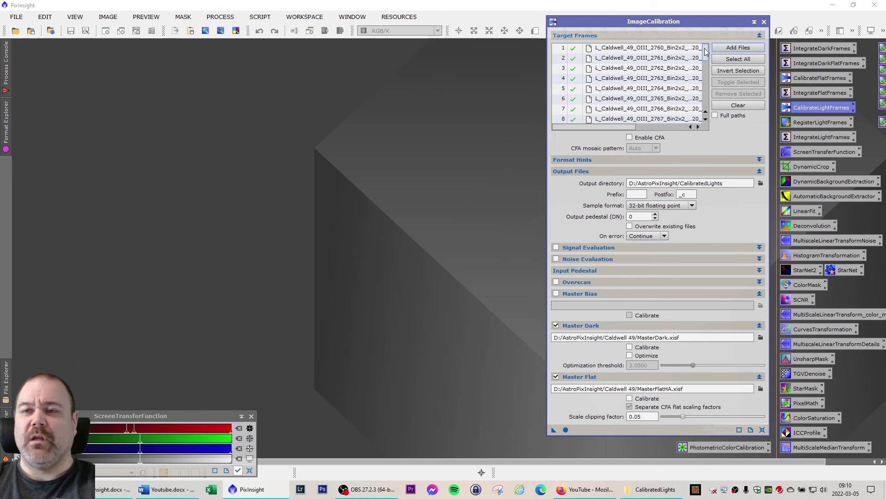
left_click_drag(705, 50, 718, 111)
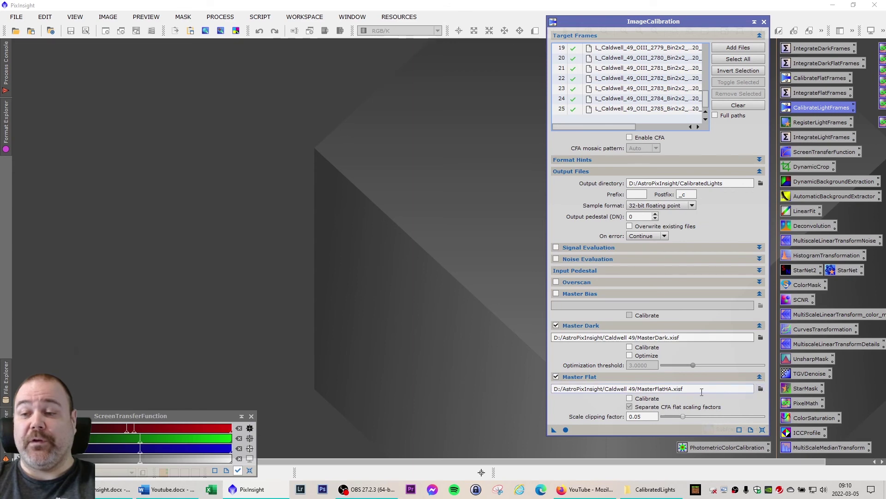
Step: Load MasterFlatOIII.xisf from the Caldwell 49 folder as the master flat and run the calibration of the OIII light frames
left_click(761, 388)
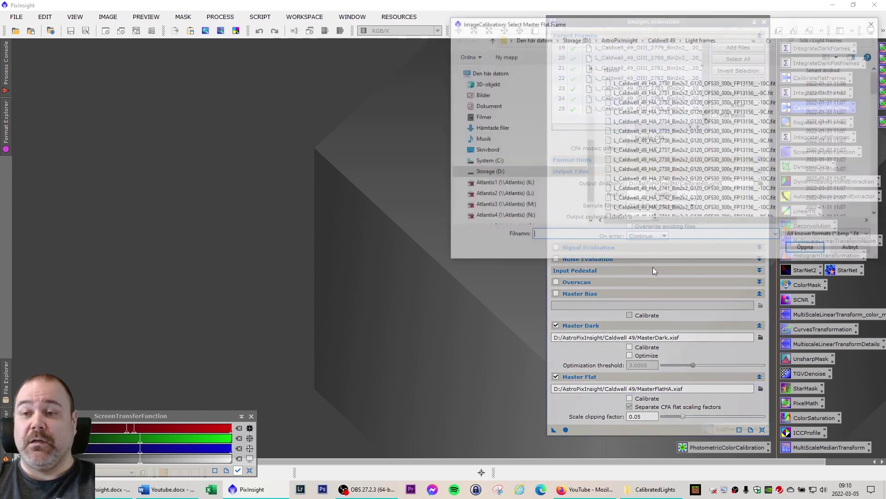
left_click(662, 39)
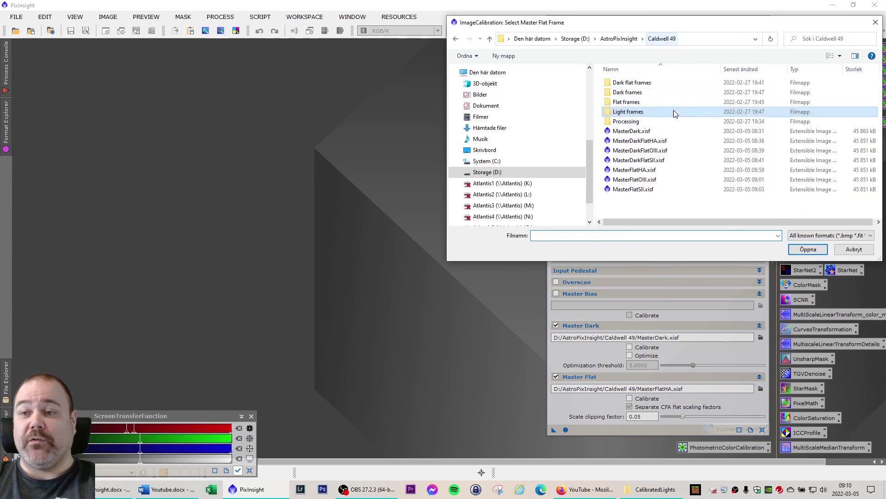
double_click(636, 181)
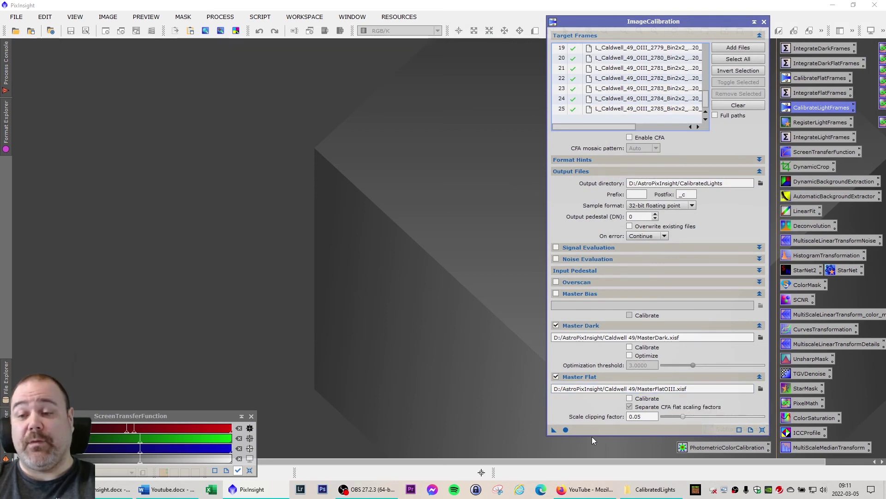
left_click(566, 430)
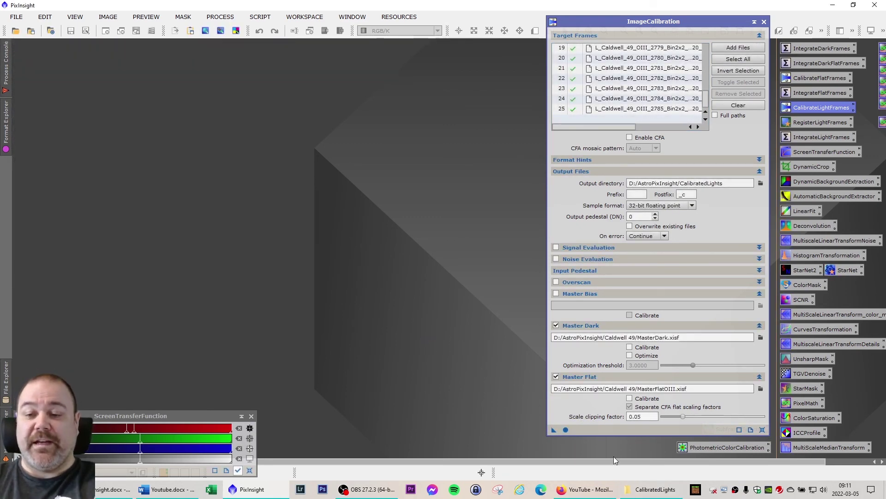
Step: Switch to File Explorer, examine the calibrated OIII files in the CalibratedLights folder, and return to PixInsight
left_click(652, 488)
scroll(474, 272, "down", 15)
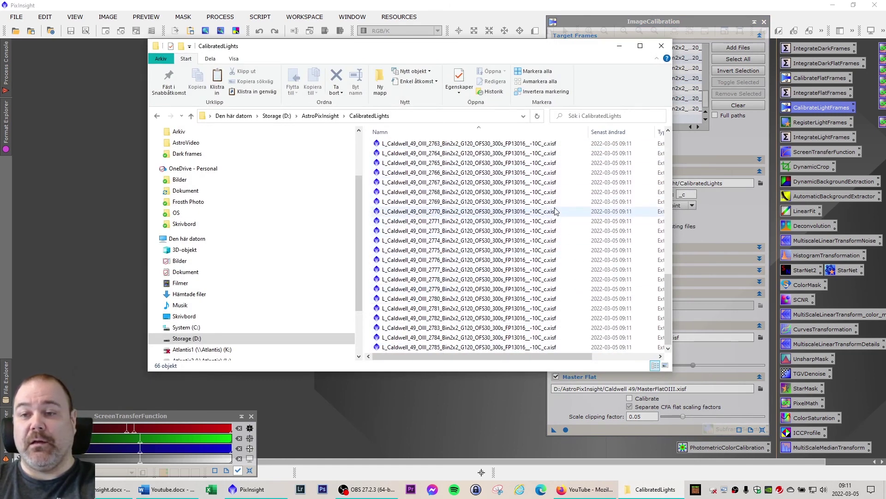
key("alt+Tab")
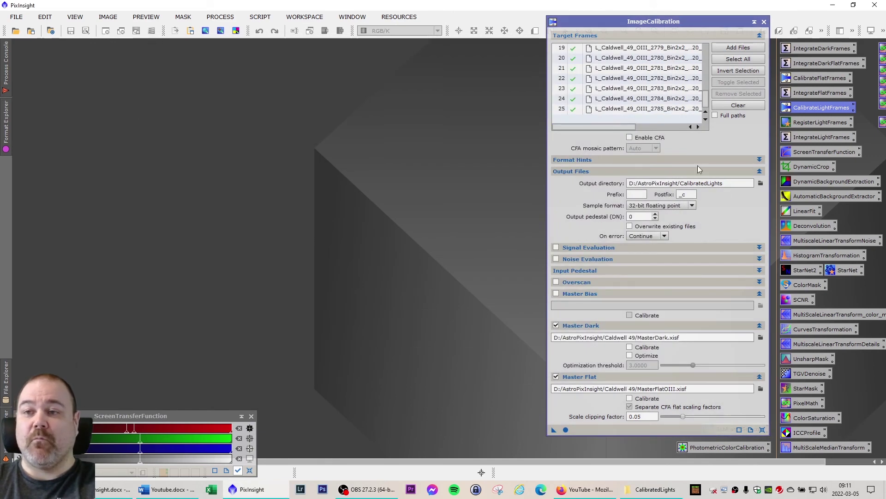
Step: Replace the target frames with the SII light frames, L_Caldwell_49_SII_2786 through 2810, and check the list
left_click(739, 106)
left_click(737, 46)
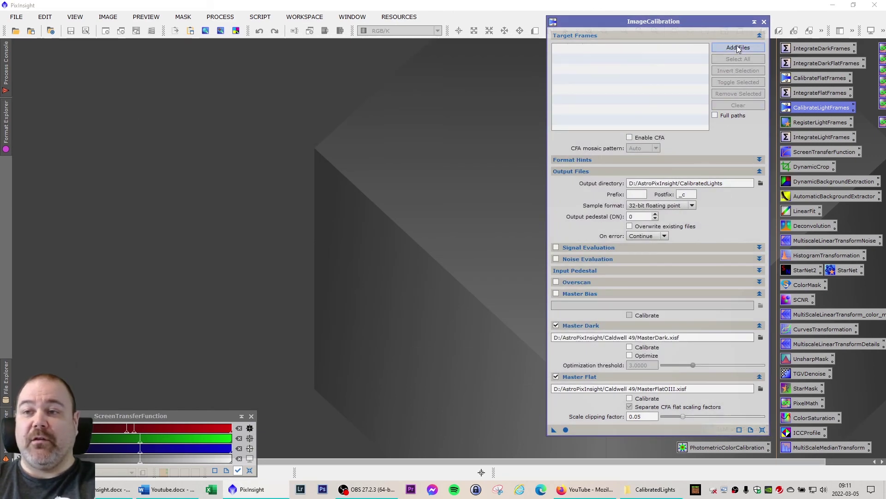
left_click(631, 113)
double_click(632, 114)
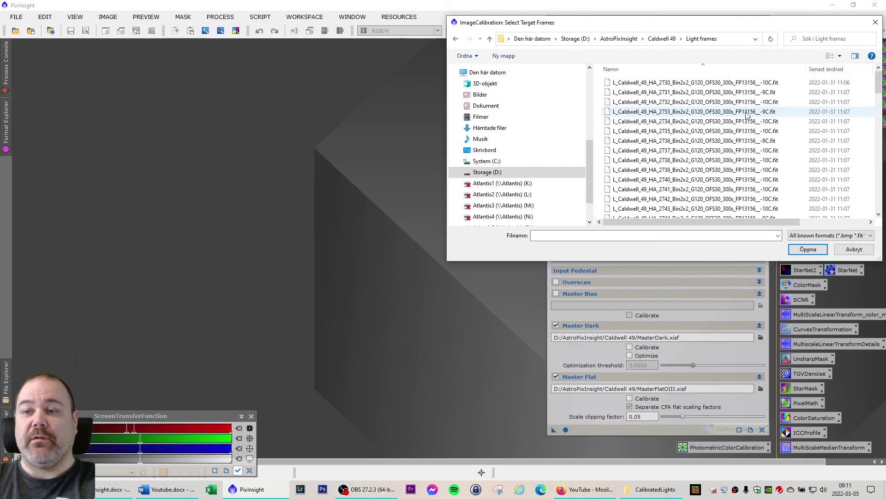
scroll(667, 139, "down", 10)
scroll(665, 157, "down", 7)
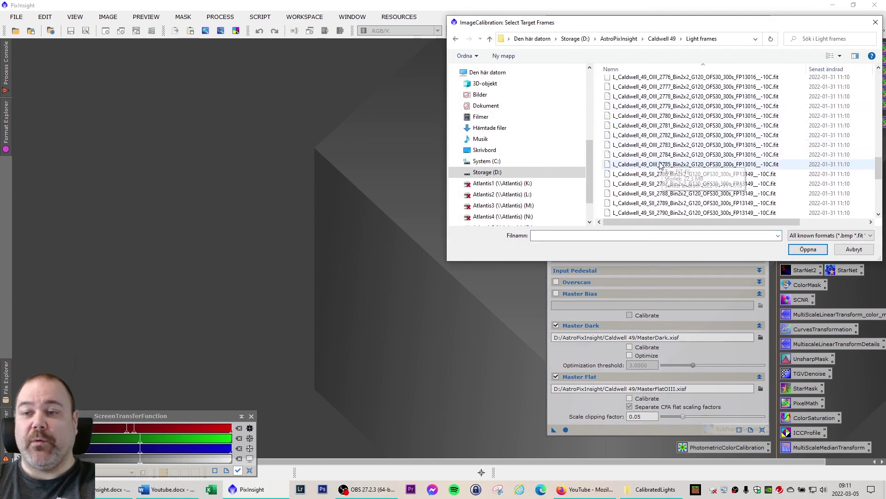
left_click(660, 138)
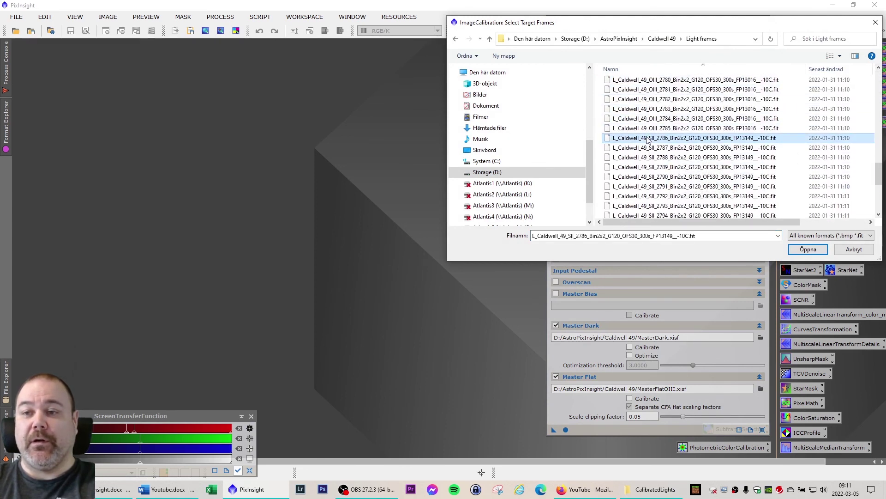
scroll(647, 194, "down", 5)
left_click(636, 213, "shift")
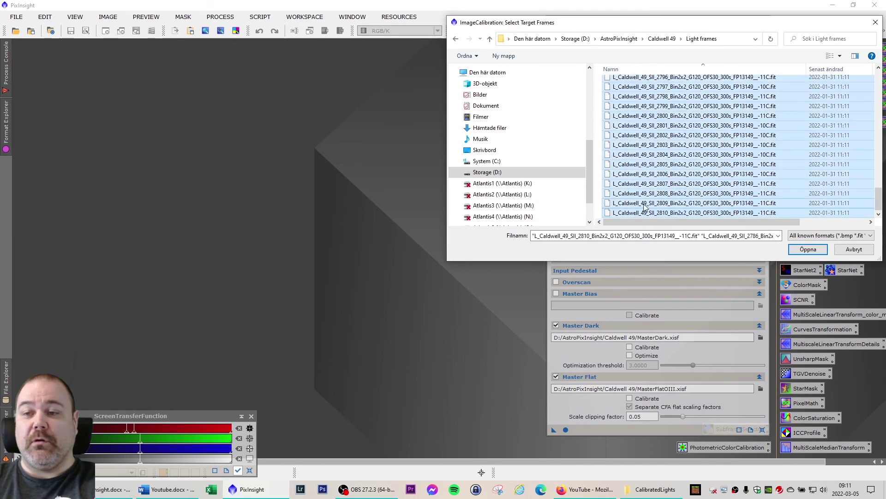
left_click(808, 248)
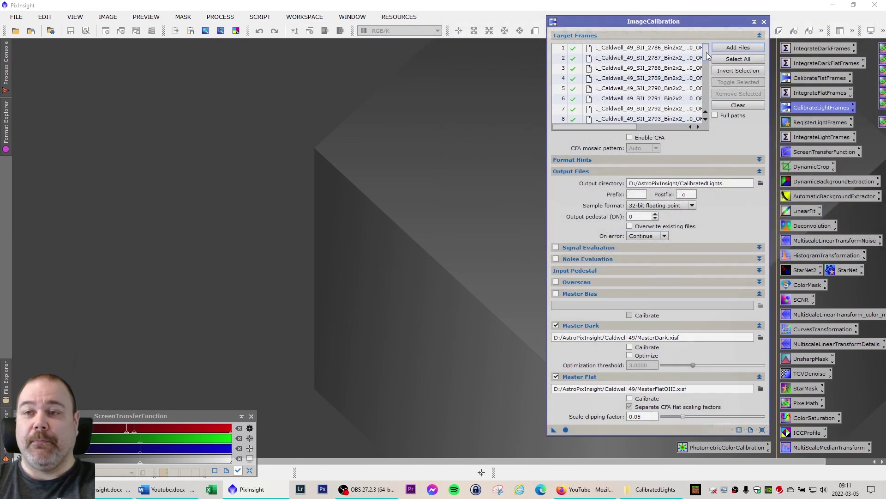
scroll(708, 113, "down", 6)
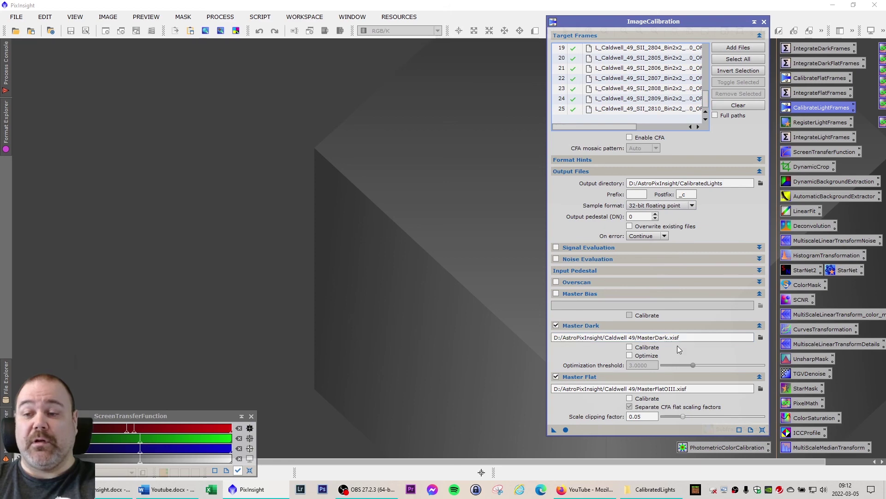
Step: Load MasterFlatSII.xisf from the Caldwell 49 folder as the master flat and run the calibration of the SII light frames
left_click(761, 388)
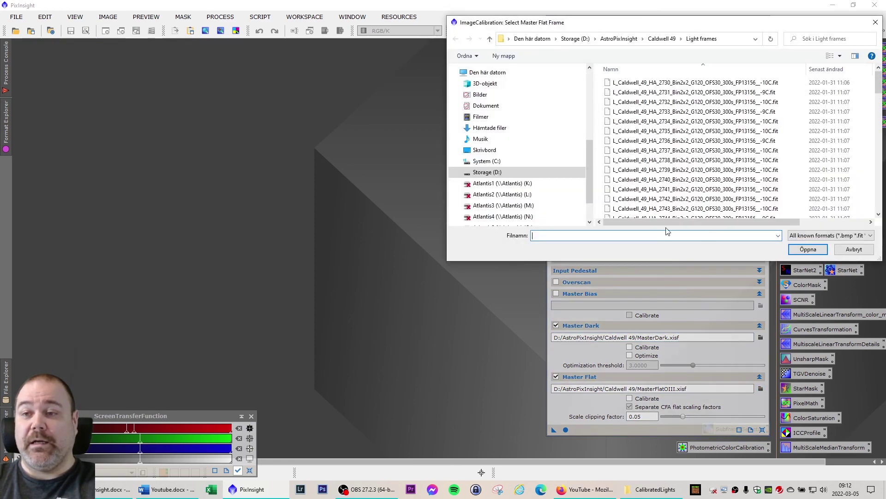
left_click(668, 40)
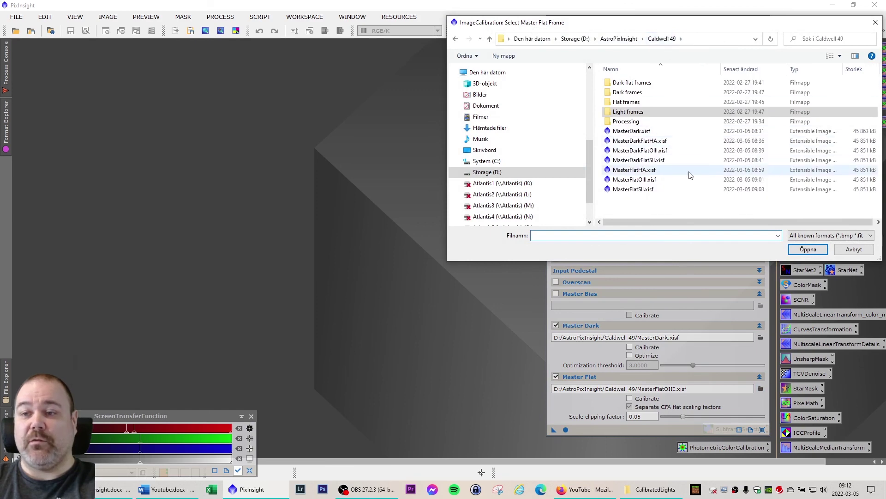
double_click(628, 190)
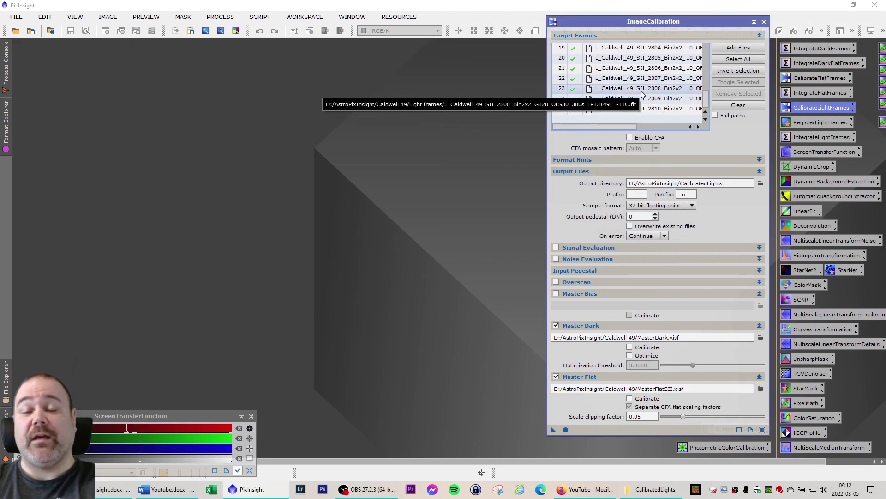
left_click(566, 430)
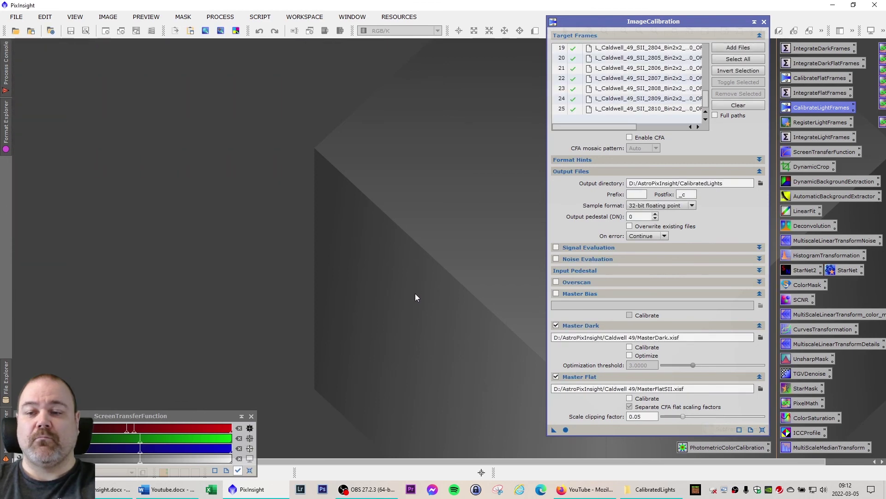
Step: Switch to File Explorer, review the calibrated HA, OIII and SII files in the CalibratedLights folder, and minimize the window
left_click(655, 489)
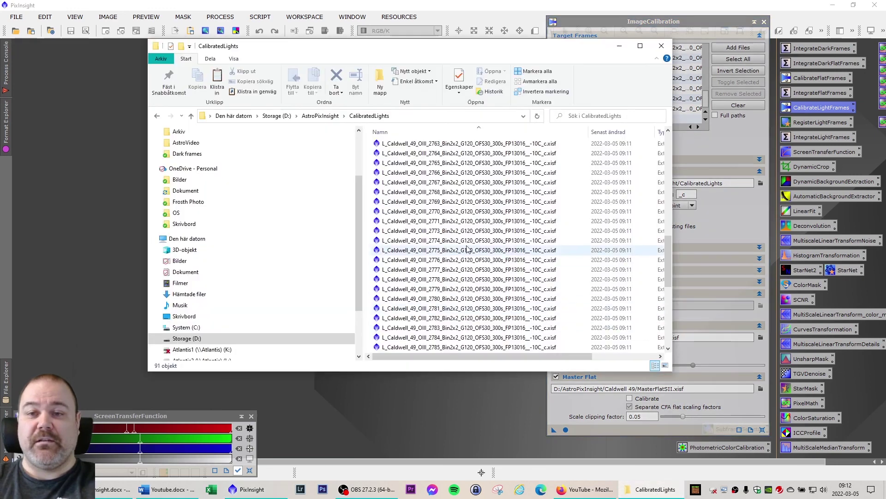
scroll(472, 248, "down", 4)
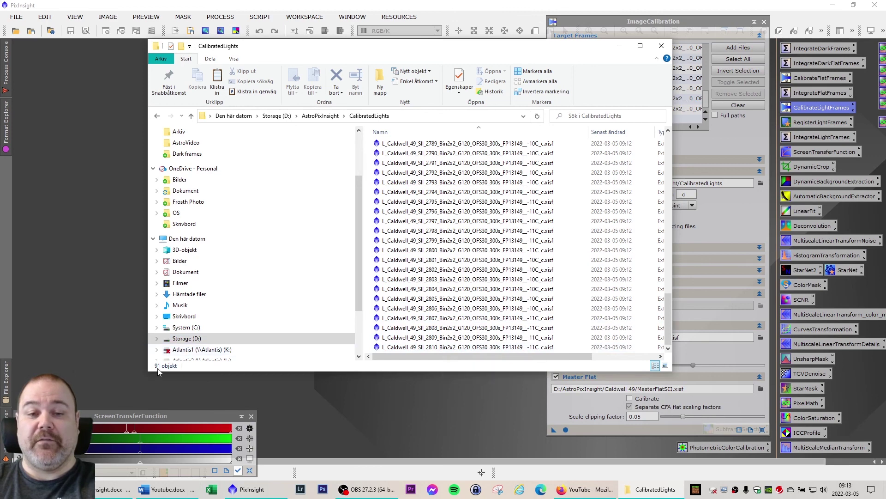
scroll(492, 329, "up", 8)
scroll(492, 329, "up", 9)
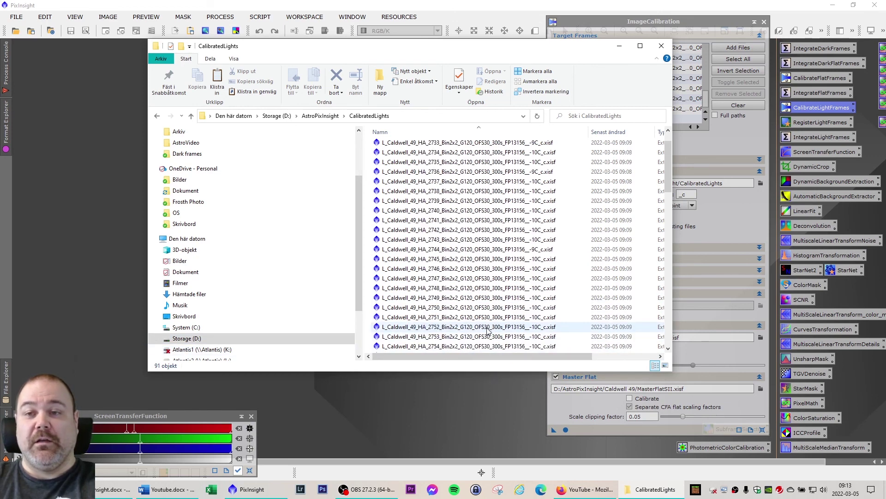
scroll(475, 198, "down", 17)
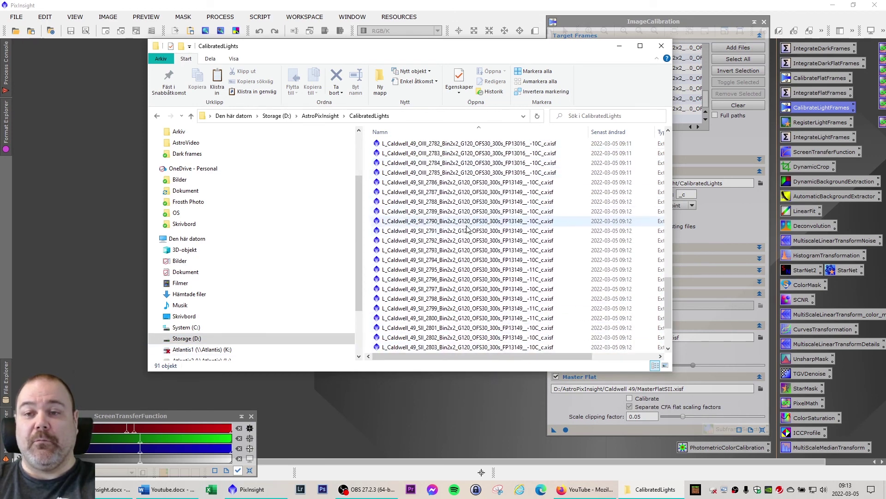
left_click(619, 50)
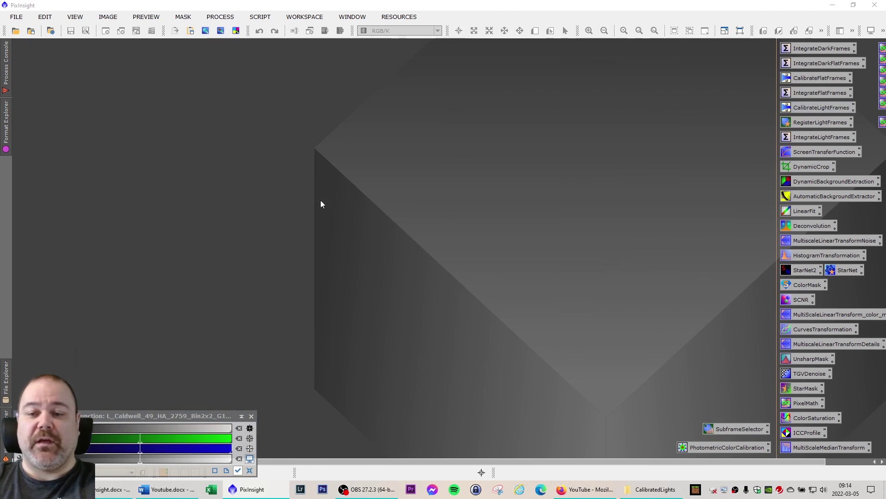
Step: Open the calibrated HA frame 2751 from the CalibratedLights folder and move its window aside to make room for another image
double_click(199, 135)
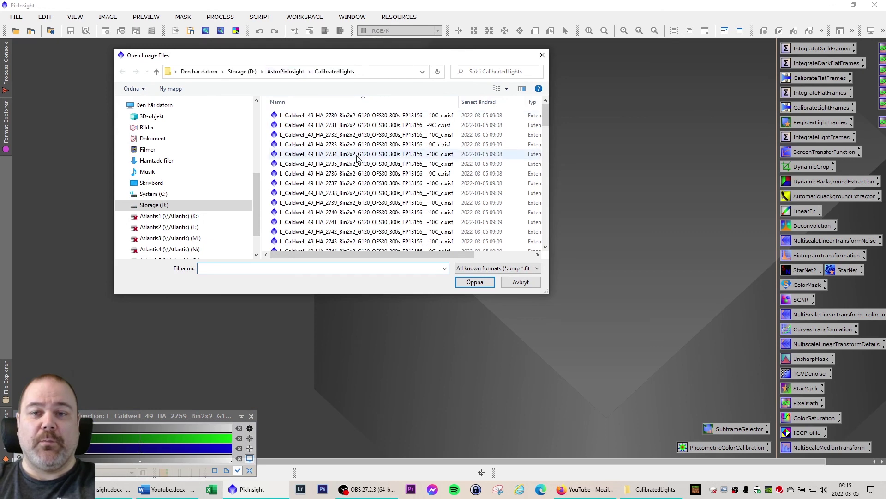
scroll(363, 199, "down", 1)
scroll(363, 198, "down", 1)
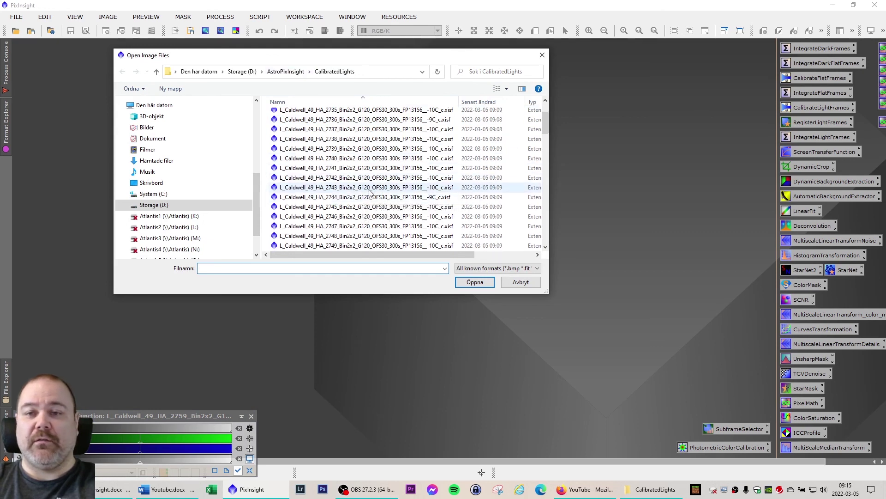
left_click_drag(349, 56, 327, 56)
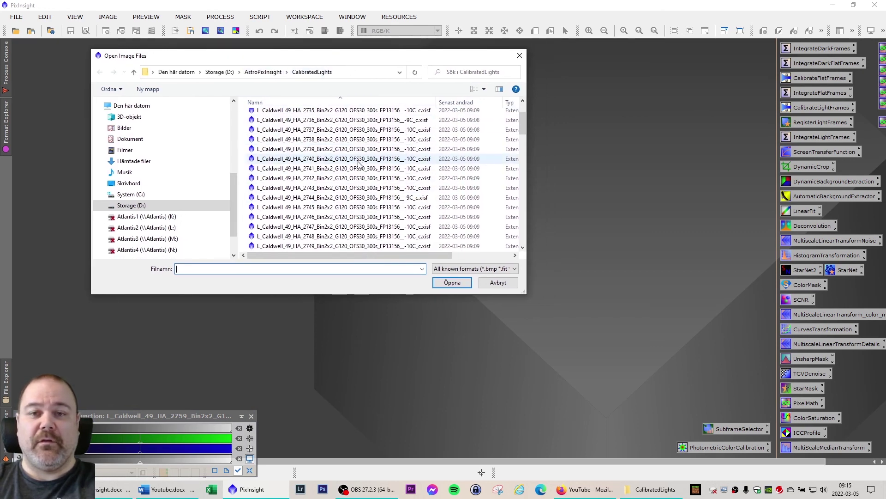
scroll(347, 177, "down", 2)
scroll(345, 178, "down", 1)
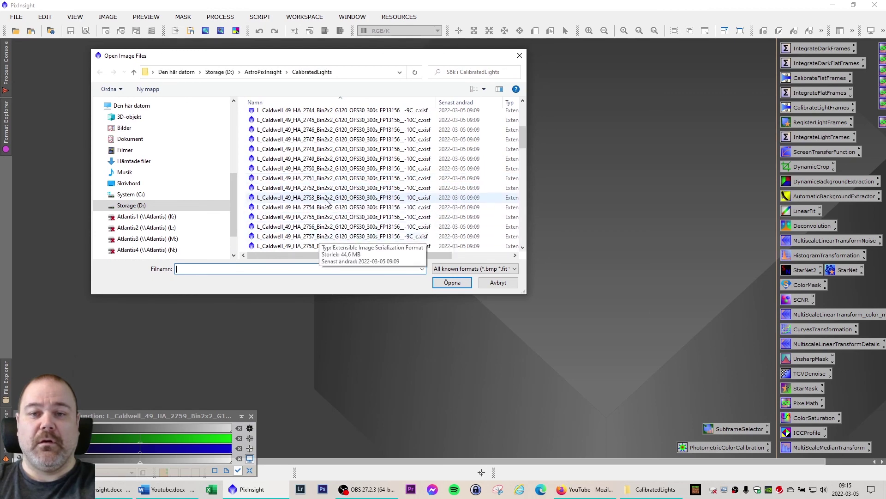
double_click(329, 180)
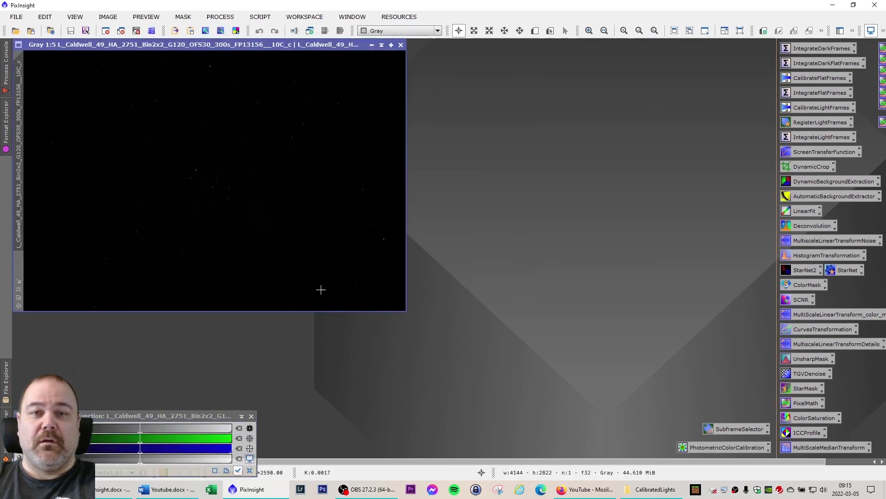
left_click_drag(227, 50, 633, 63)
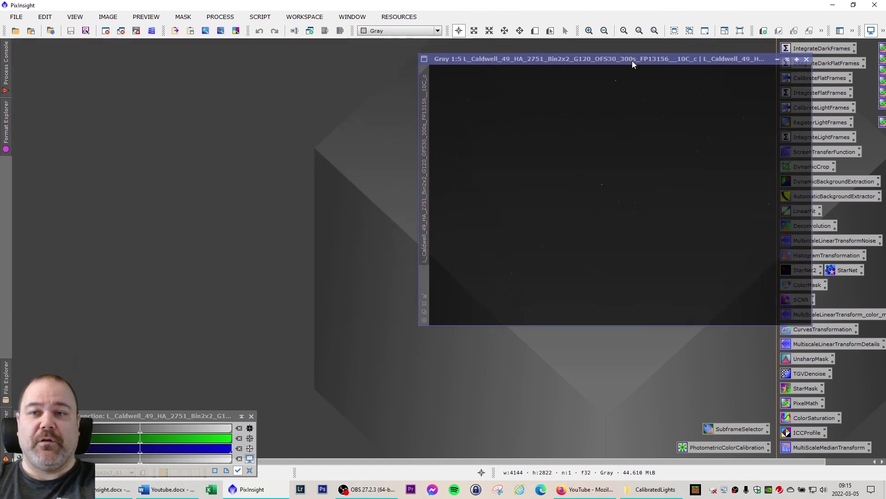
Step: Open the uncalibrated HA frame 2751 from Caldwell 49's Light frames folder and arrange it side by side with the calibrated frame
double_click(138, 109)
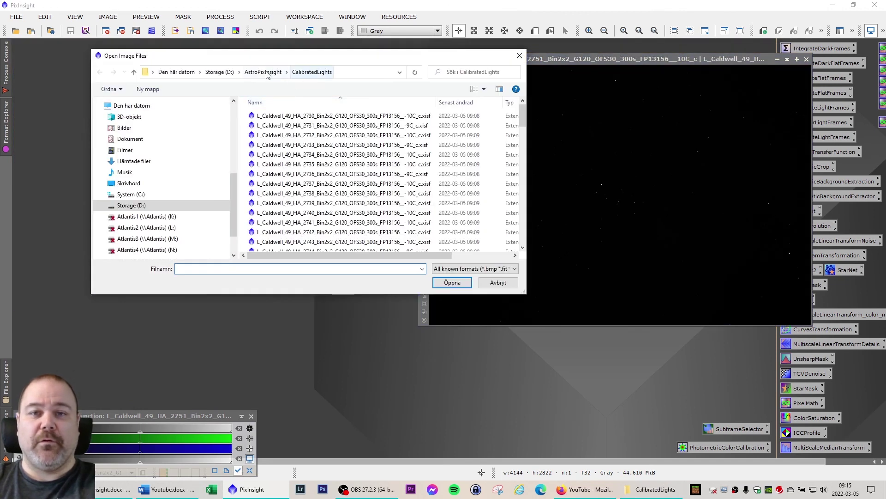
left_click(263, 71)
double_click(295, 118)
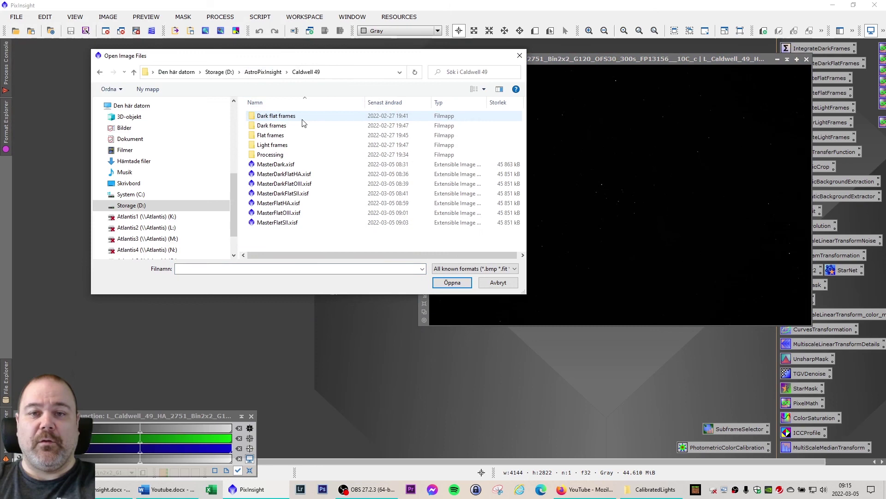
double_click(296, 144)
scroll(343, 180, "down", 4)
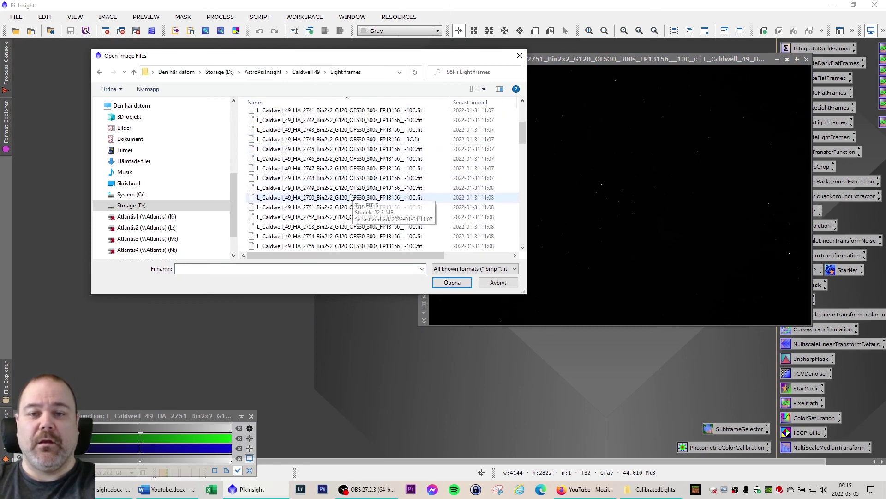
left_click(316, 208)
double_click(315, 209)
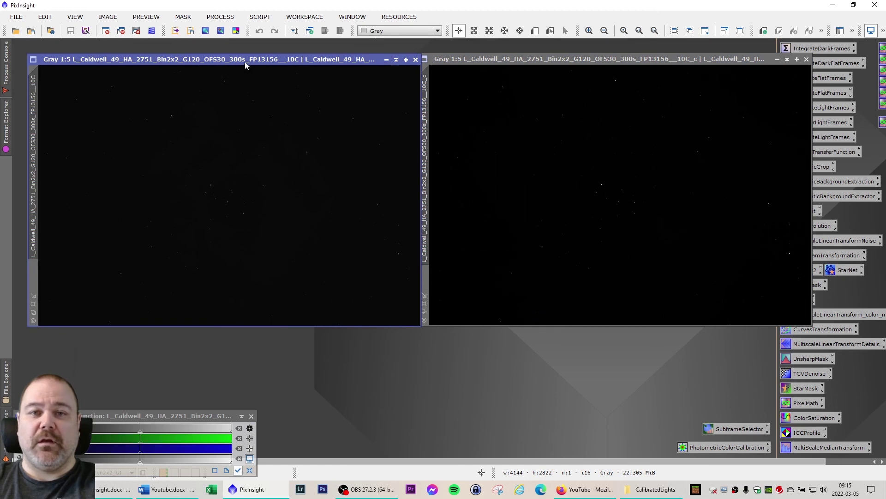
left_click_drag(244, 62, 231, 62)
left_click_drag(492, 57, 481, 59)
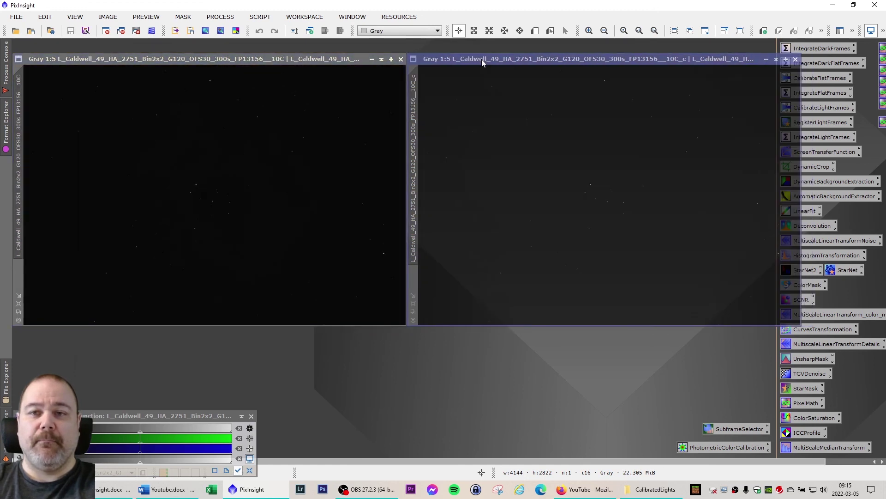
Step: Auto-stretch the display of the uncalibrated HA frame 2751 and examine its upper-right area at 1:3 zoom
left_click(277, 73)
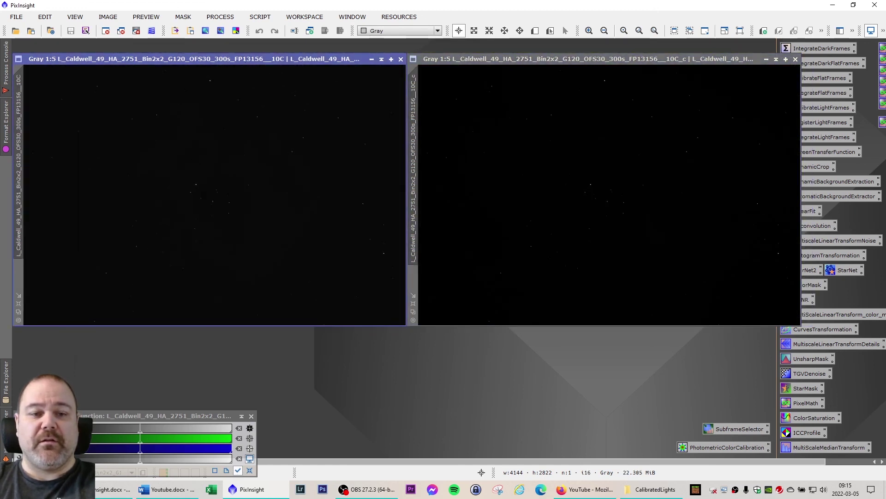
key("ctrl+a")
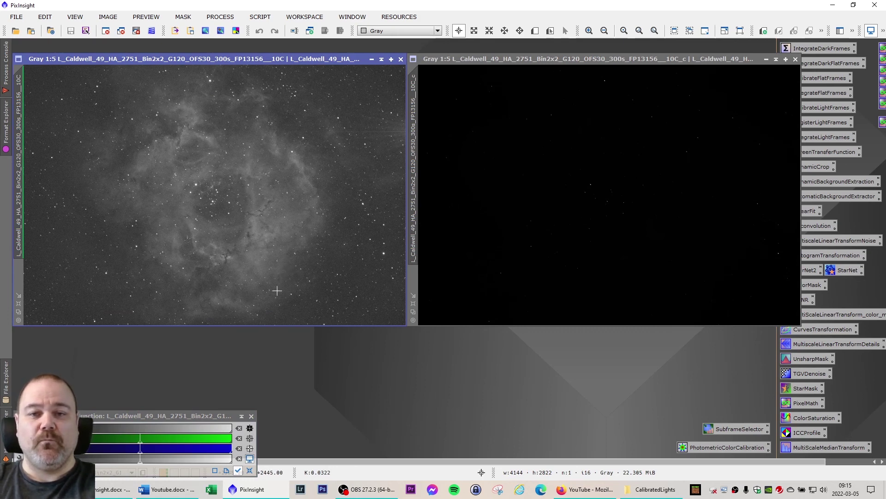
scroll(366, 199, "down", 2)
scroll(370, 188, "up", 4)
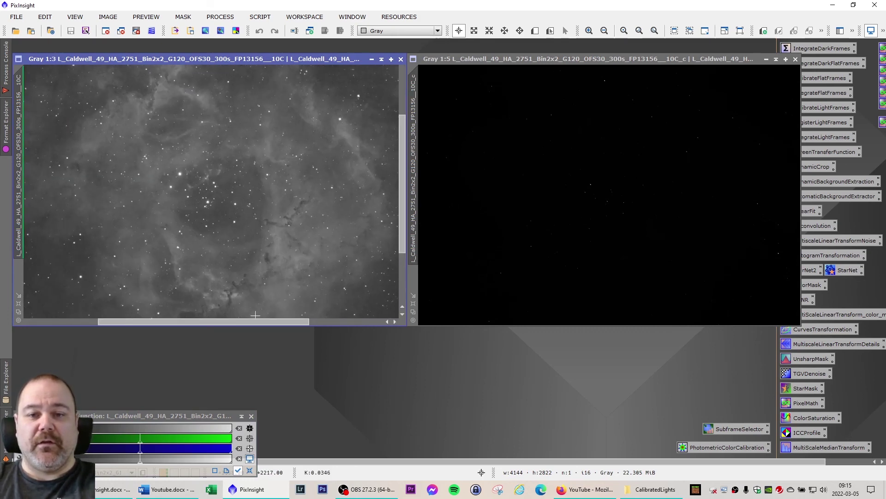
left_click_drag(255, 321, 356, 321)
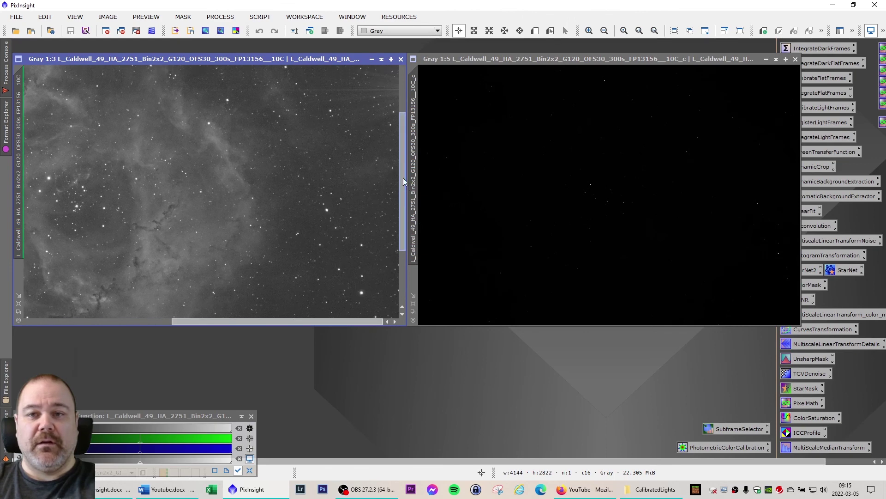
left_click_drag(403, 181, 396, 144)
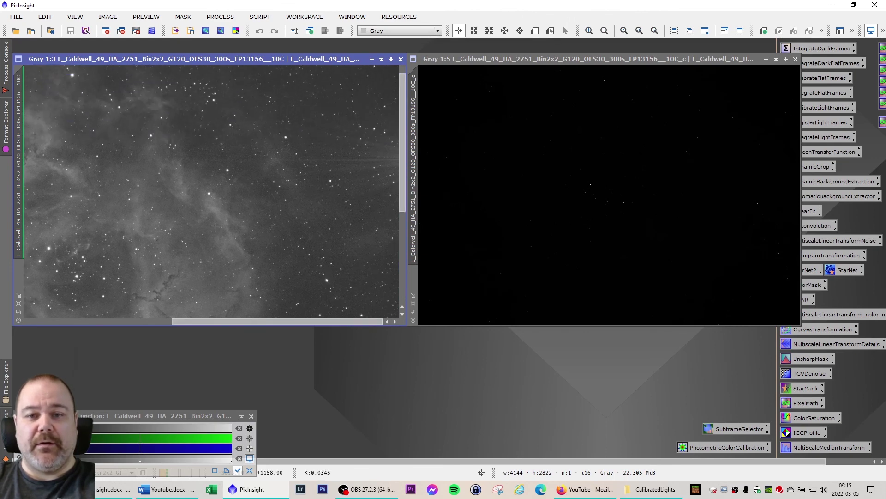
scroll(224, 228, "down", 2)
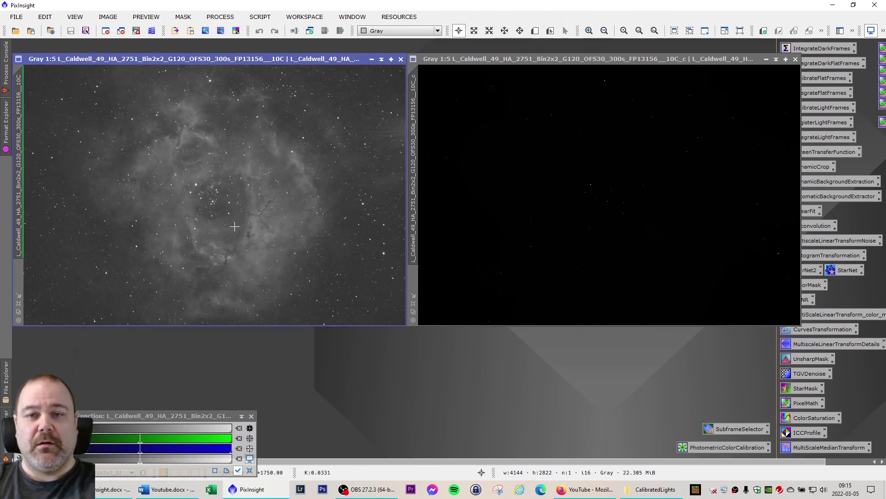
Step: Auto-stretch the display of the calibrated HA frame 2751 for comparison with the uncalibrated one
left_click(553, 59)
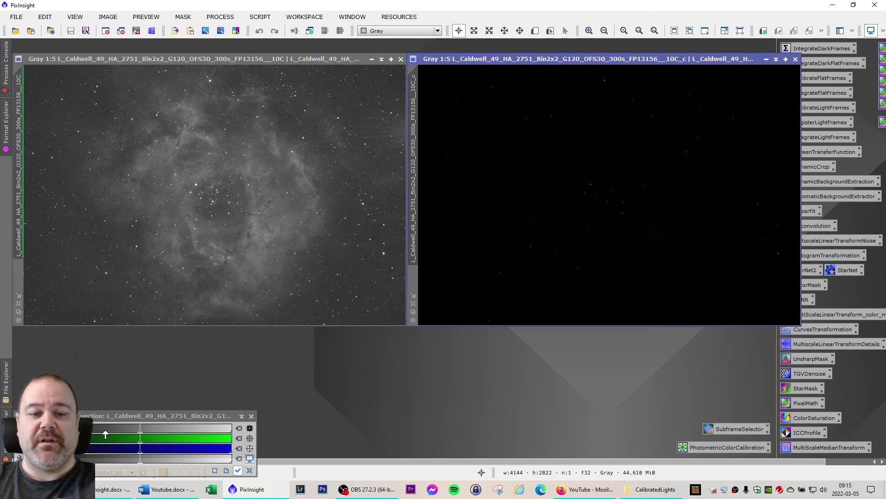
key("ctrl+a")
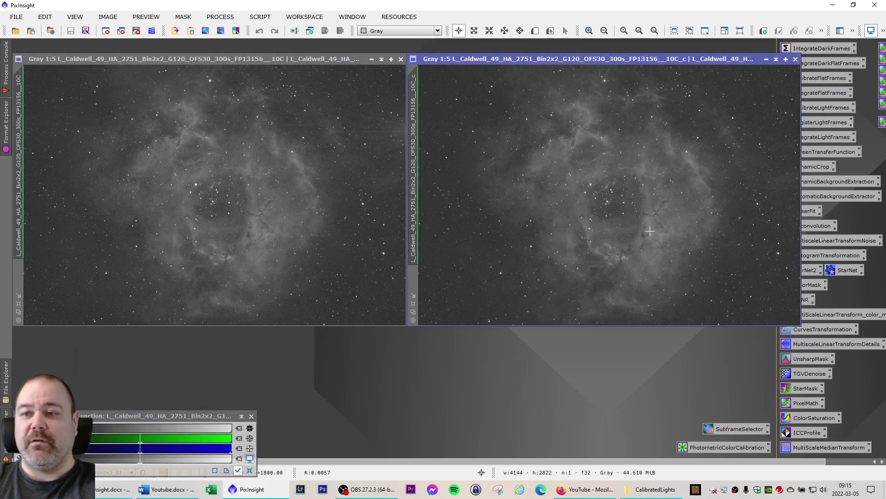